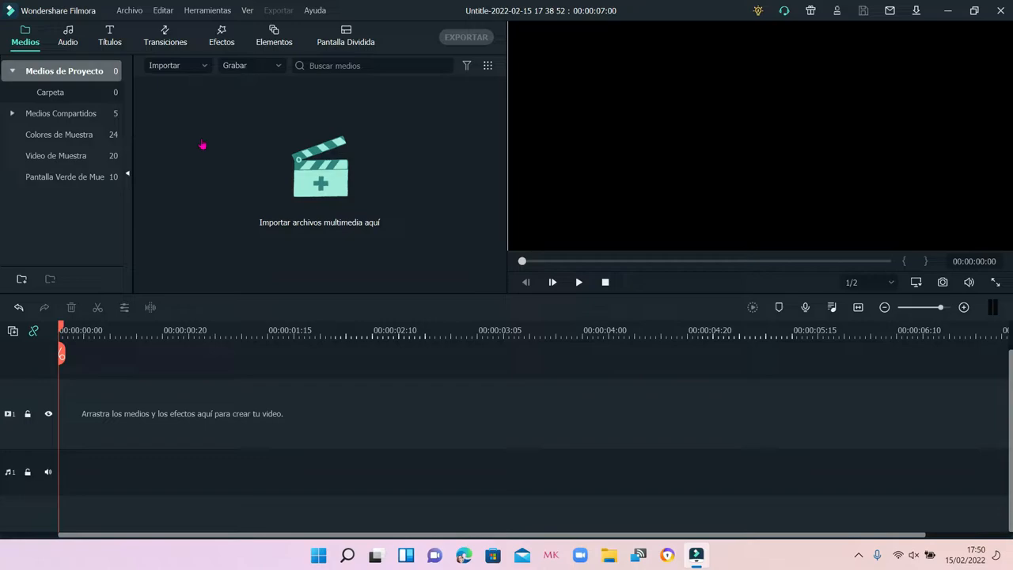
Place the Paquete de Legado de Filmora Apertura 03 title at the start of the first video track and preview it
left_click(99, 38)
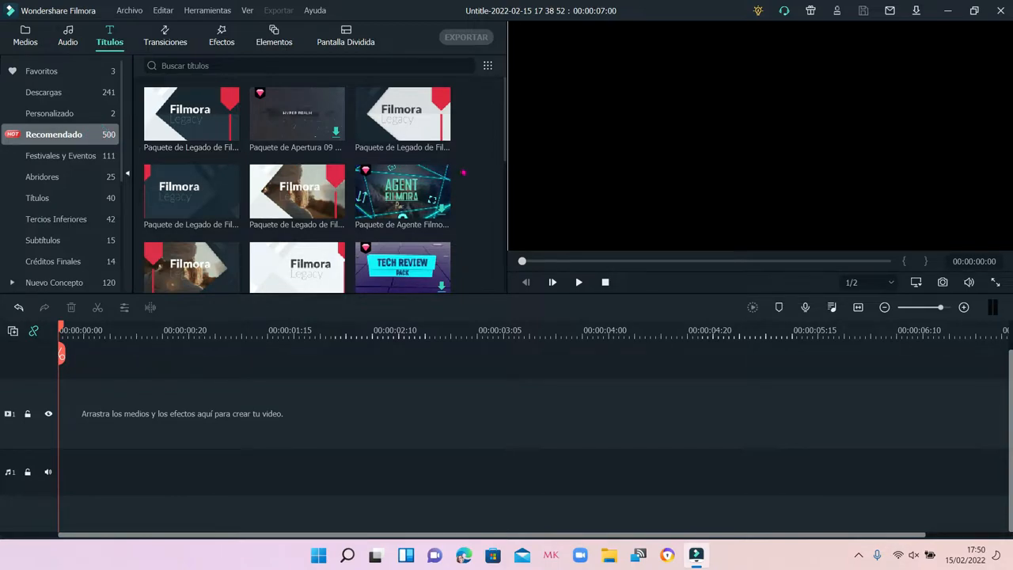
left_click_drag(505, 134, 486, 153)
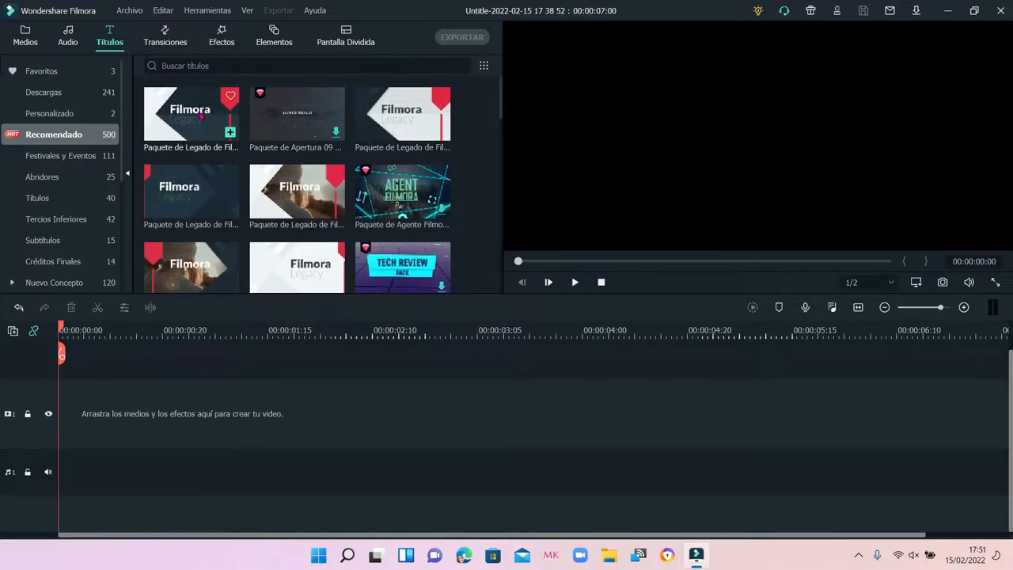
left_click(403, 116)
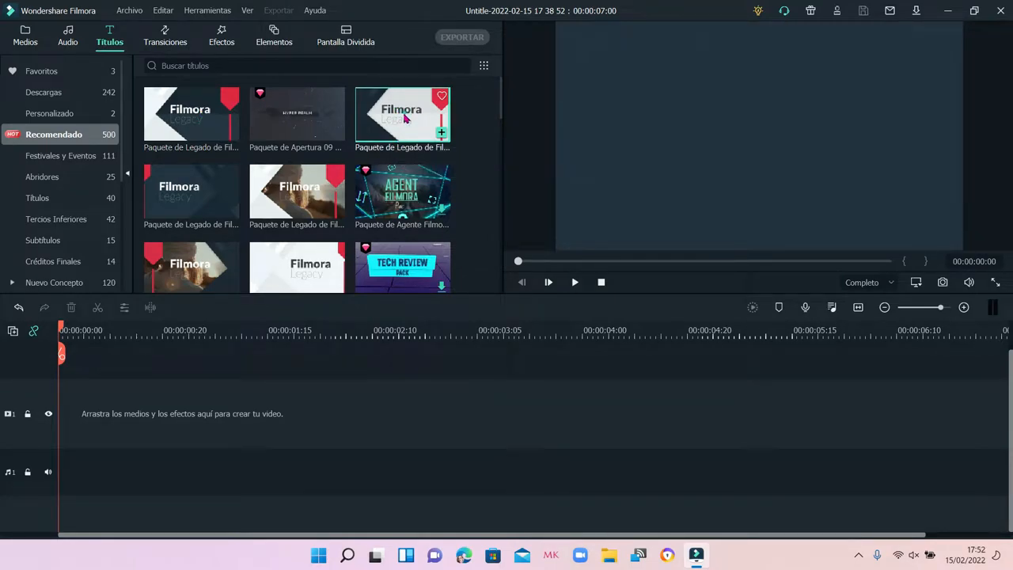
left_click_drag(405, 117, 237, 401)
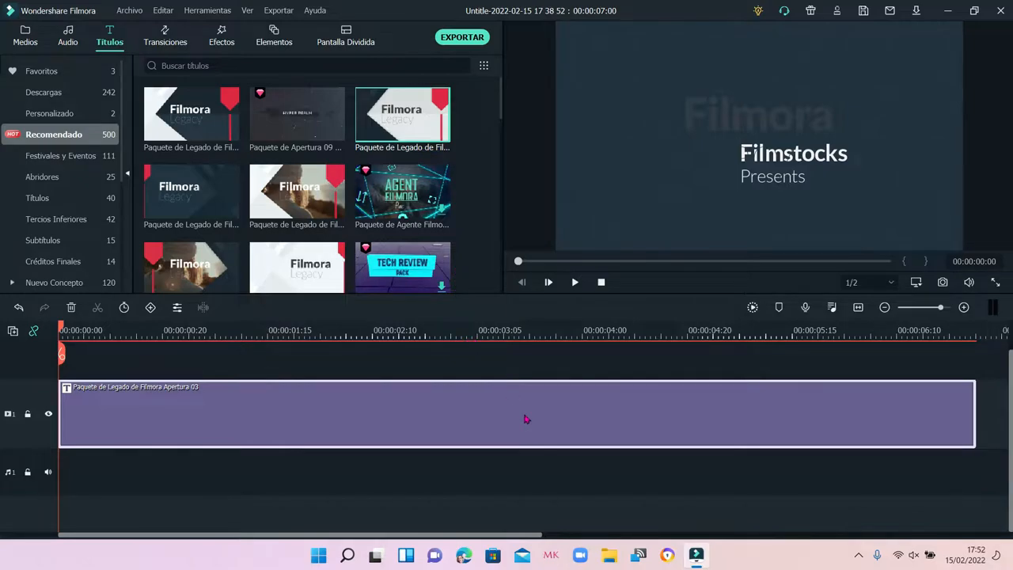
left_click(574, 282)
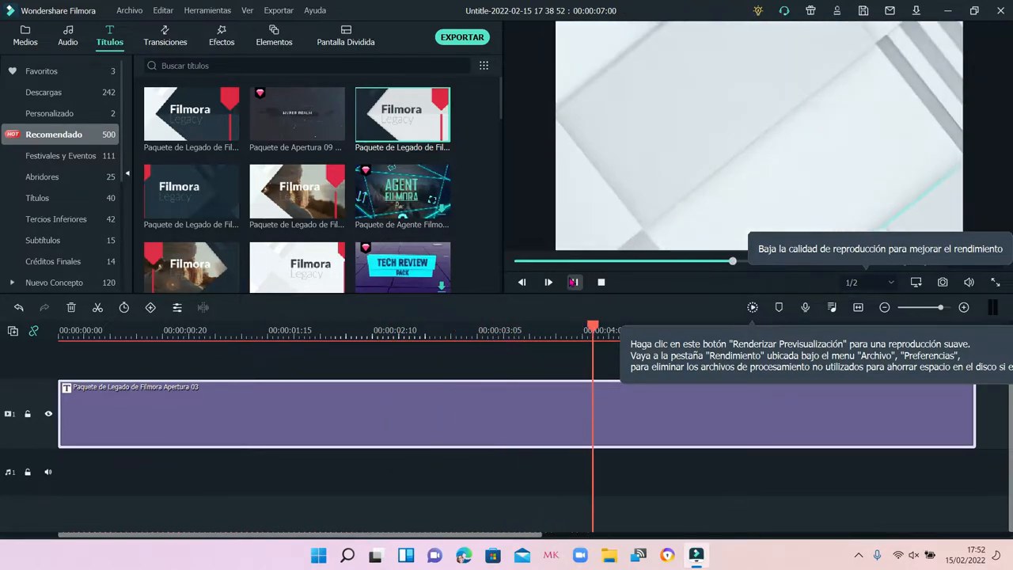
left_click_drag(940, 308, 934, 309)
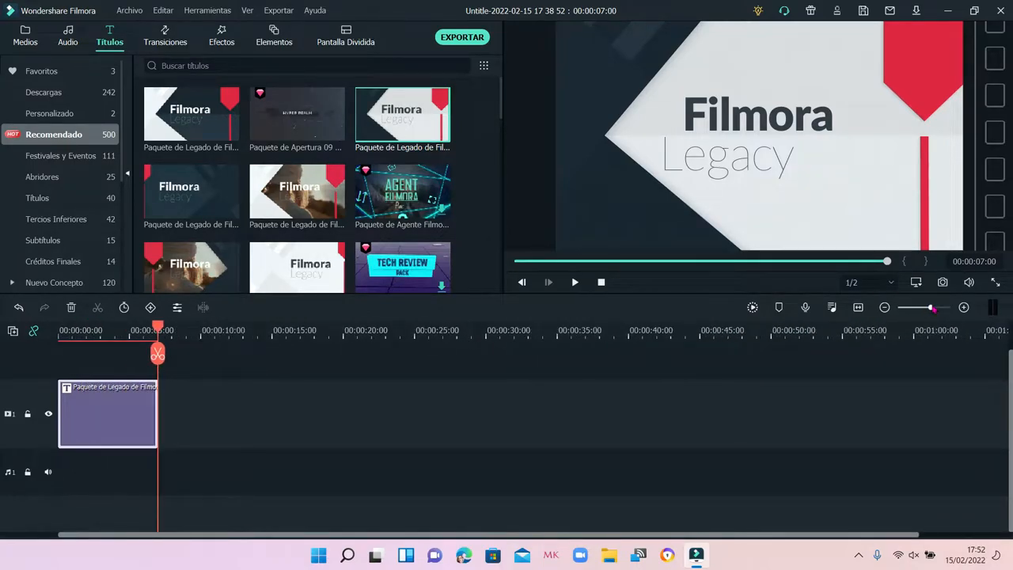
Change the title's main text to MARTES DE TUTORIALES and replace its Legacy line with the author's name
double_click(109, 413)
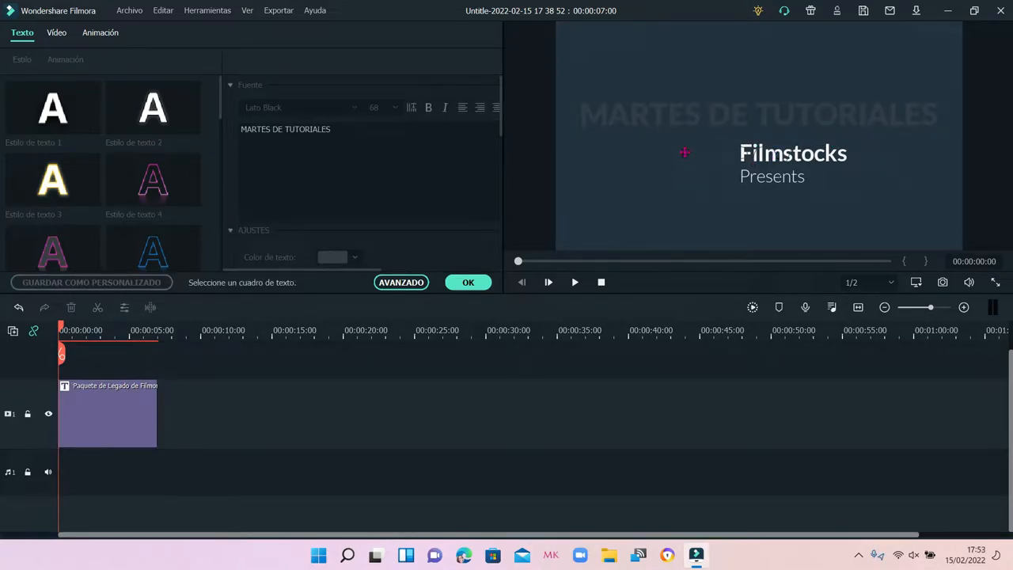
left_click(686, 152)
left_click(414, 143)
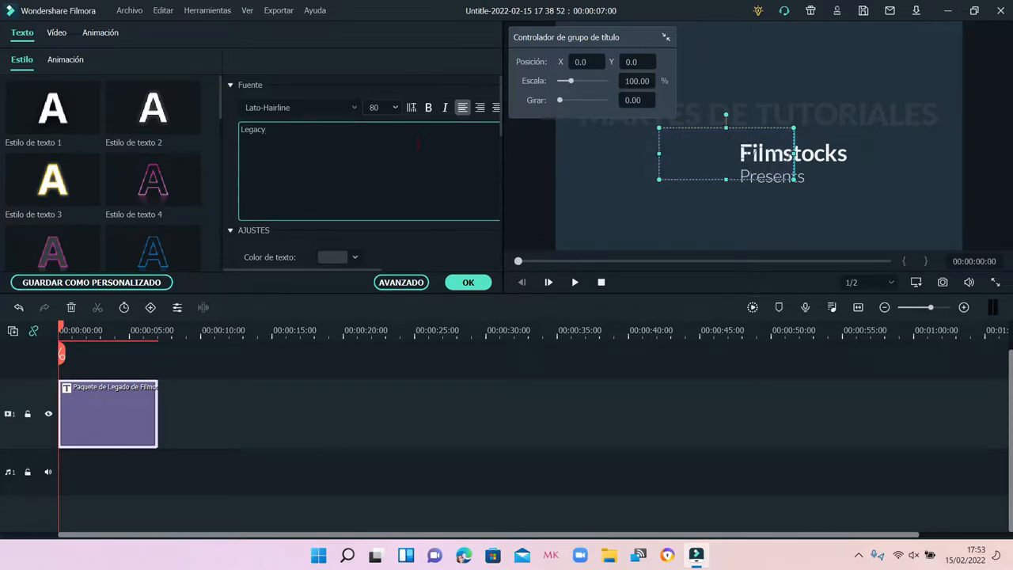
key("BackSpace")
key("BackSpace")
key("BackSpace")
key("BackSpace")
key("BackSpace")
key("BackSpace")
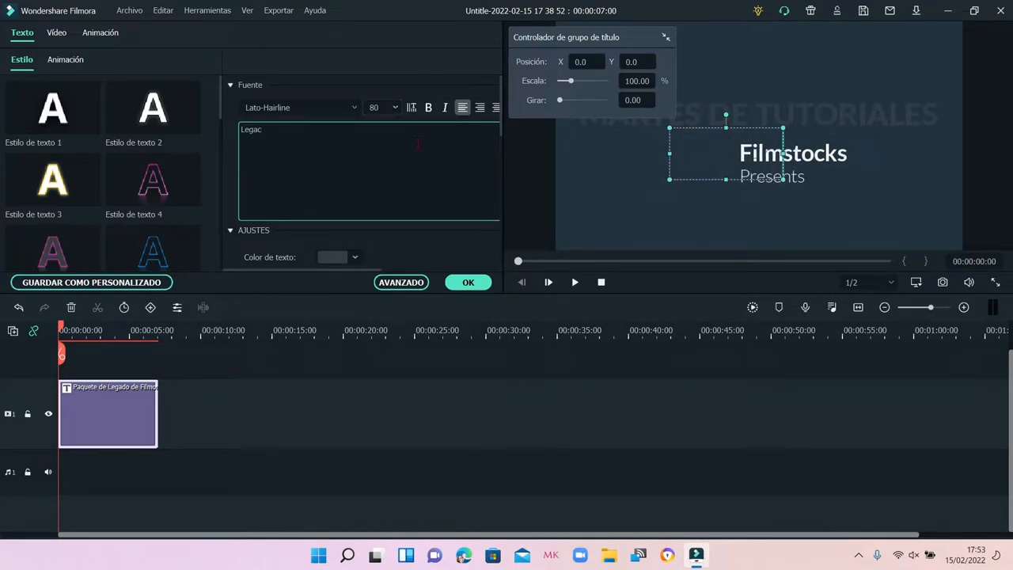
type("PEPI GM")
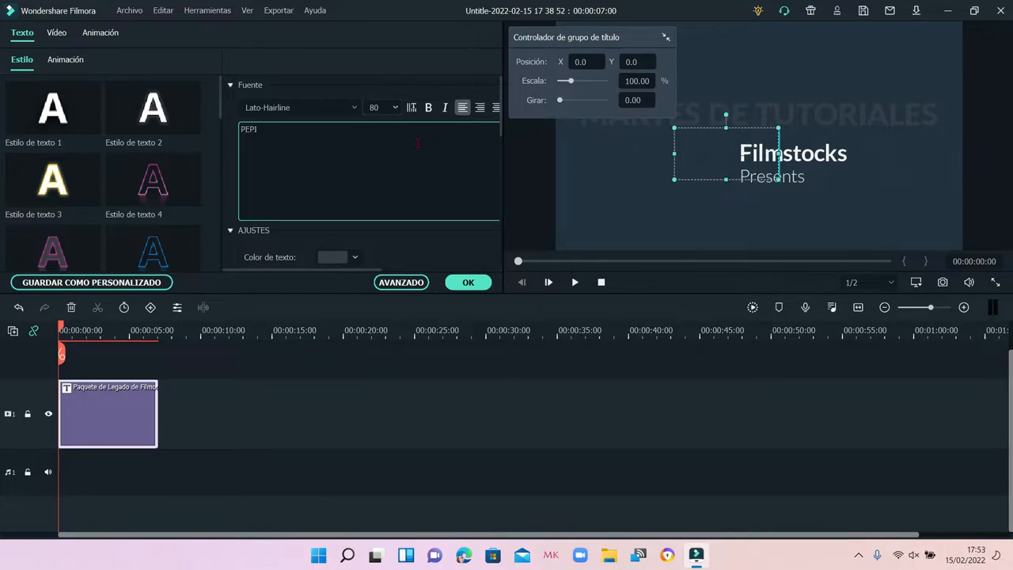
Move the author's name line lower in the frame, beneath the main heading
left_click(696, 138)
left_click(691, 215)
left_click(618, 227)
left_click_drag(619, 228, 652, 217)
Replace the Filmstocks Presents text with FILMORA X, apply the title edits and preview the title
left_click(804, 152)
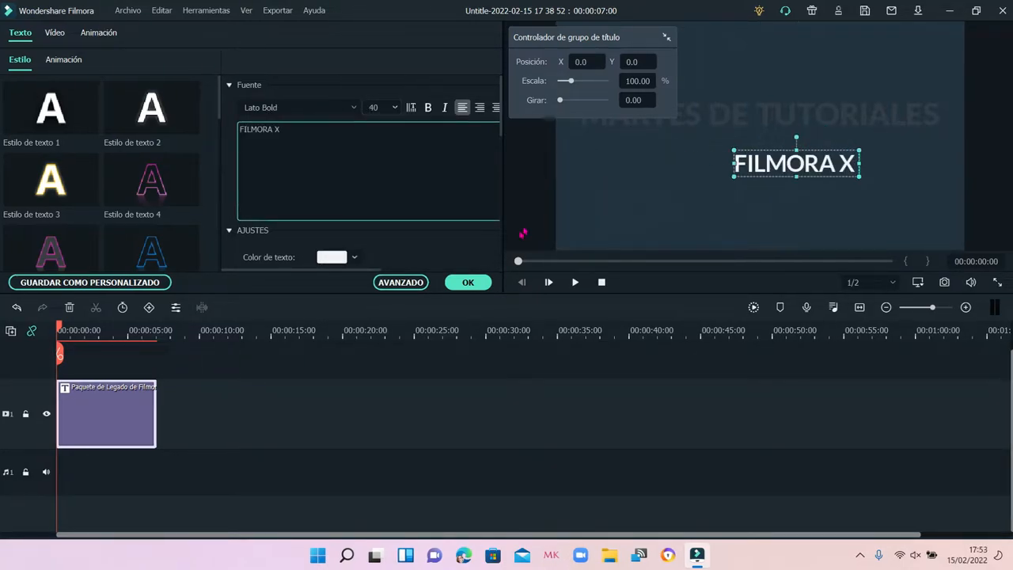
left_click(474, 284)
left_click(575, 282)
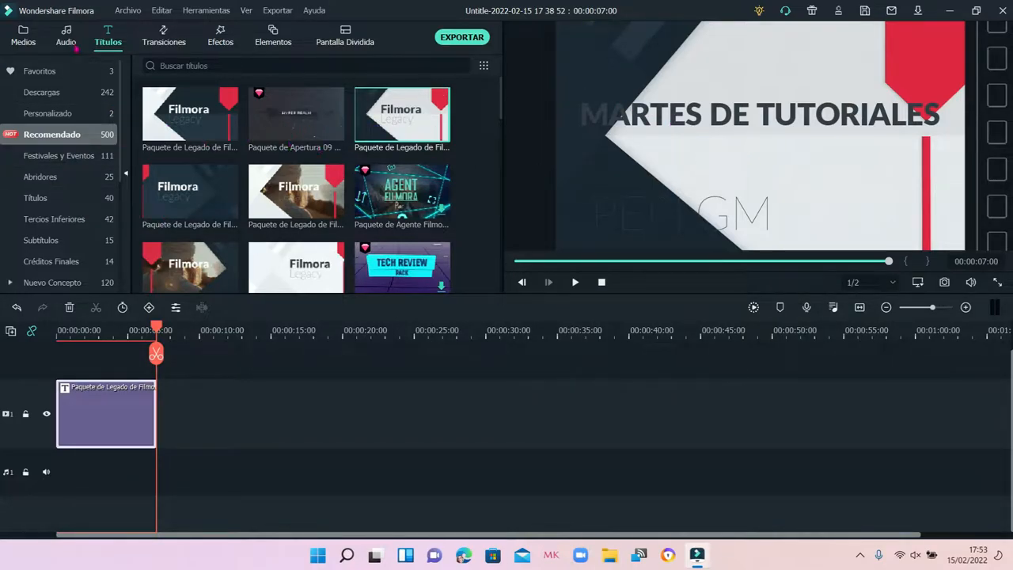
Import the video WIN_20220214_16_06_21_Pro from the Álbum de cámara folder into the project media
left_click(75, 37)
left_click(23, 35)
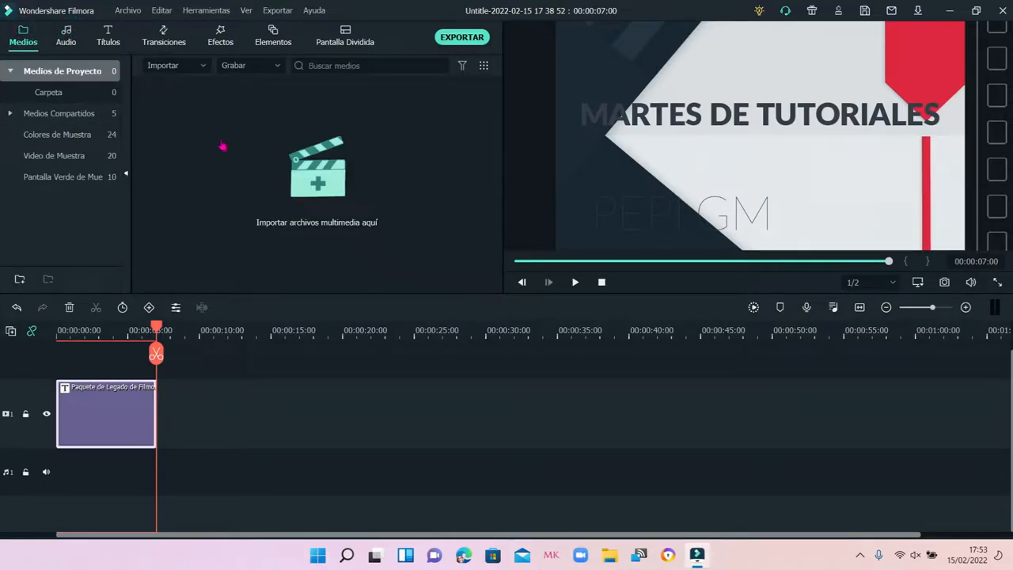
left_click(200, 70)
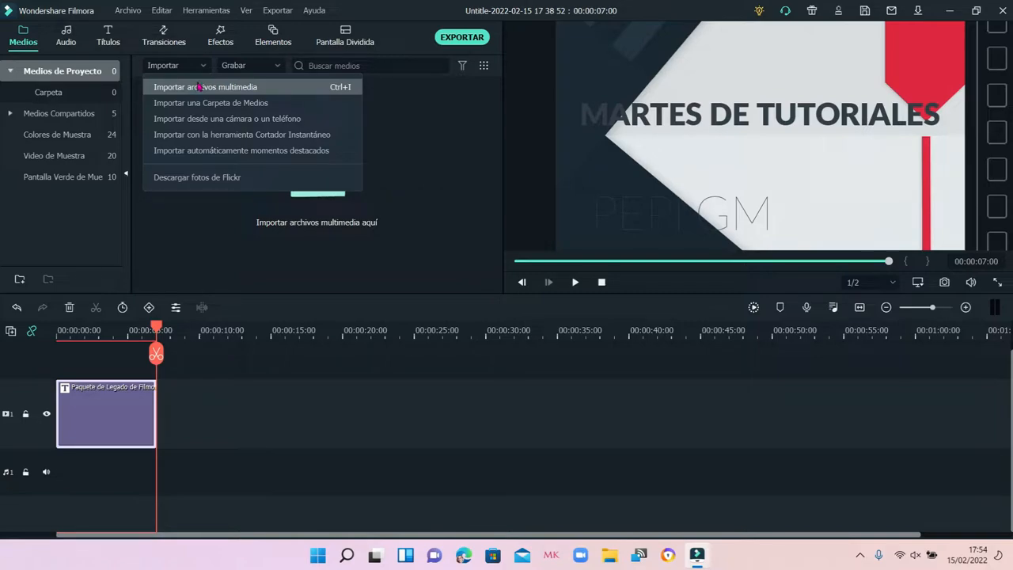
left_click(199, 87)
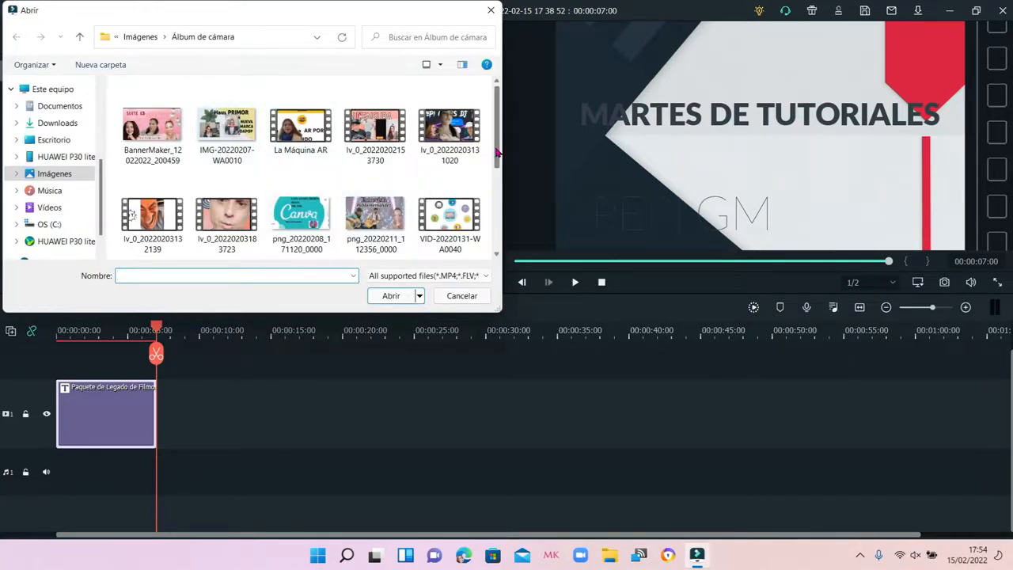
scroll(497, 147, "down", 3)
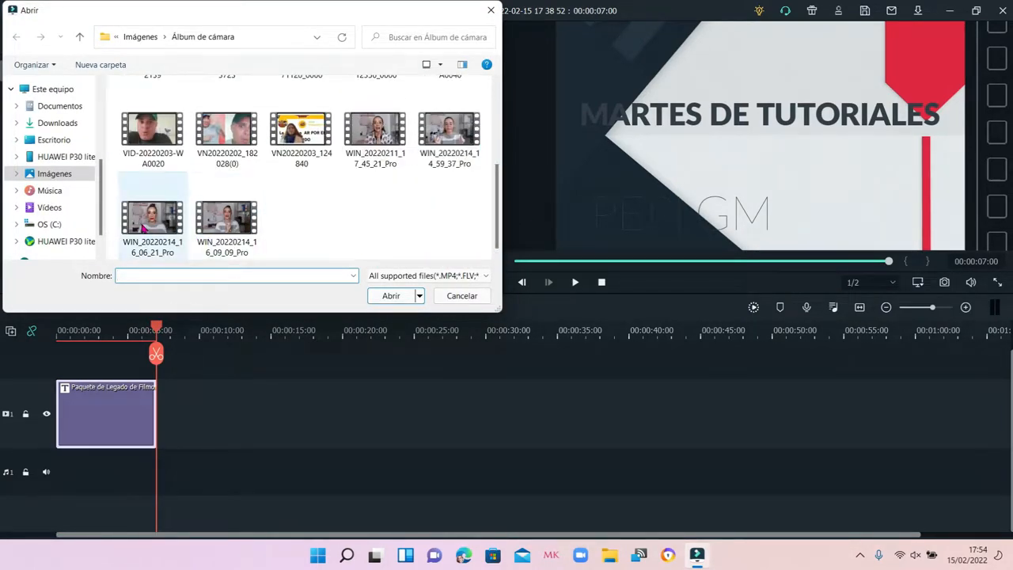
left_click(152, 220)
left_click(391, 296)
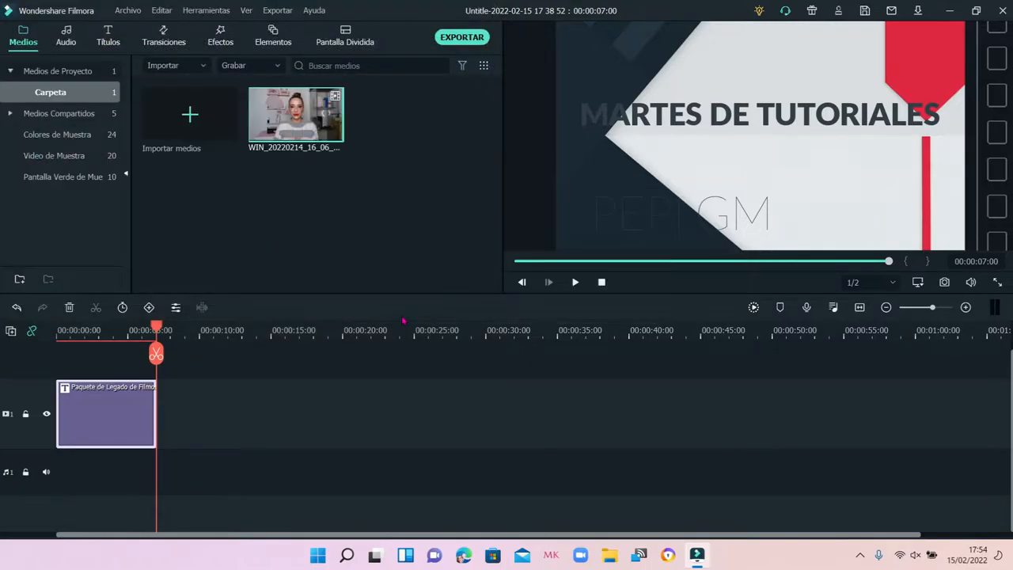
Import the video WIN_20220214_16_09_09_Pro from the Álbum de cámara folder into the project media
left_click(193, 68)
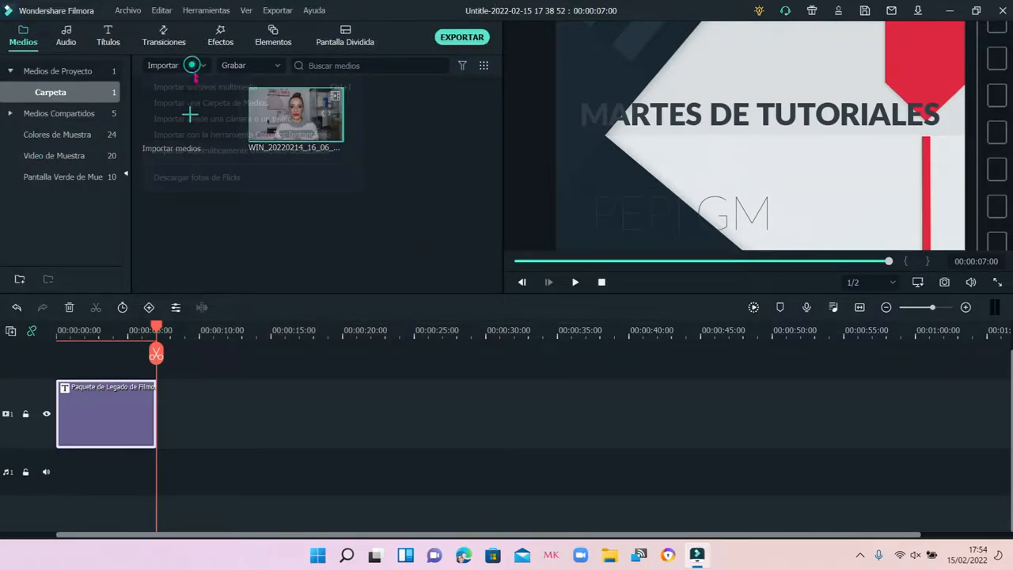
left_click(209, 87)
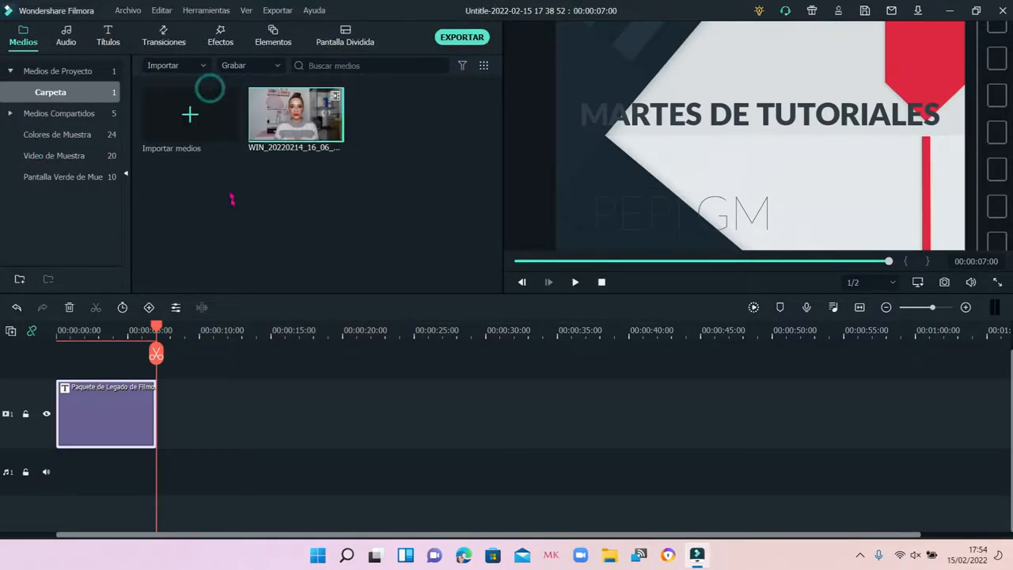
scroll(486, 131, "down", 3)
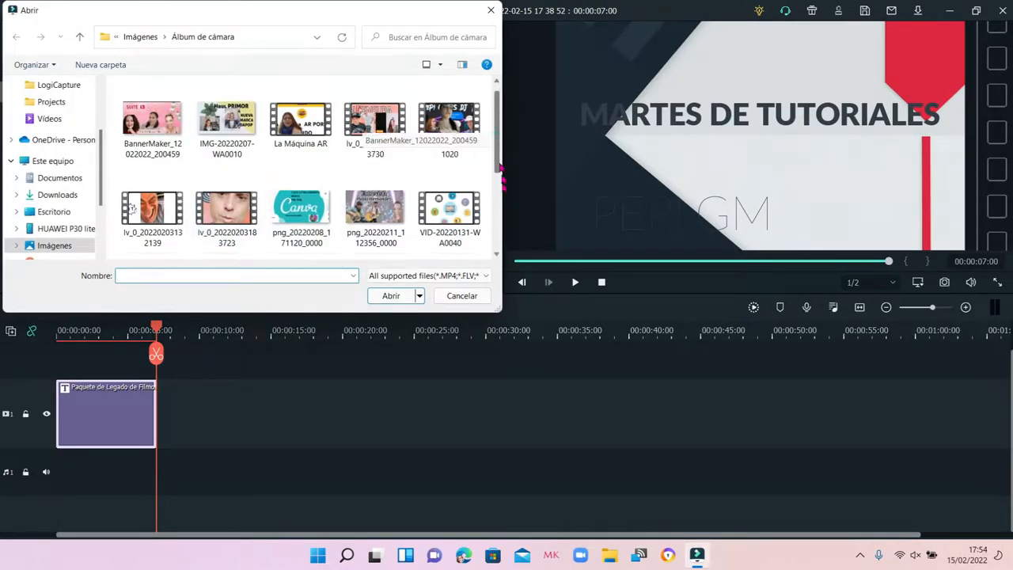
left_click(227, 220)
left_click(390, 295)
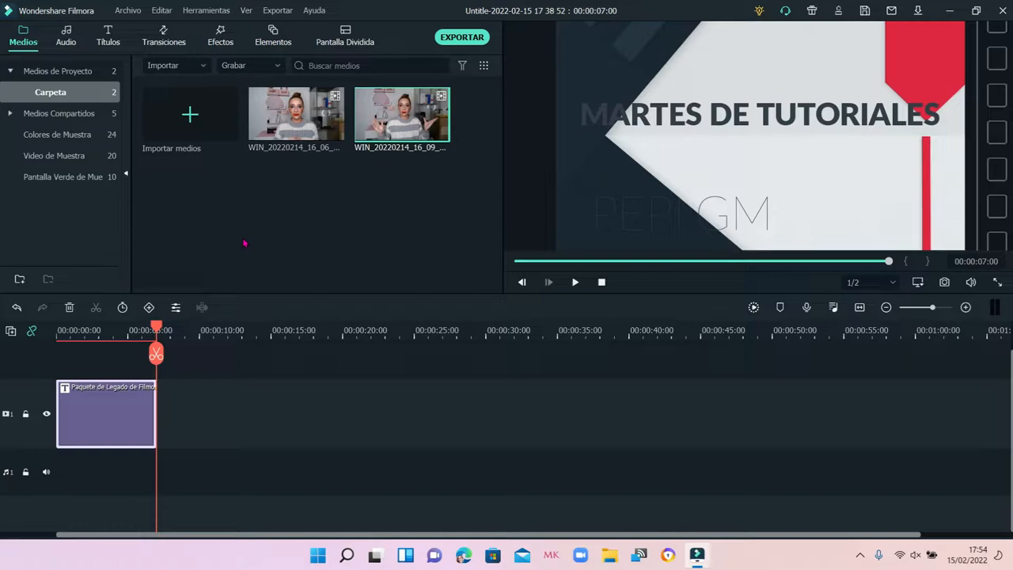
Start importing from a camera or phone, choose the HUAWEI P30 lite as source, and deselect all its files
left_click(204, 69)
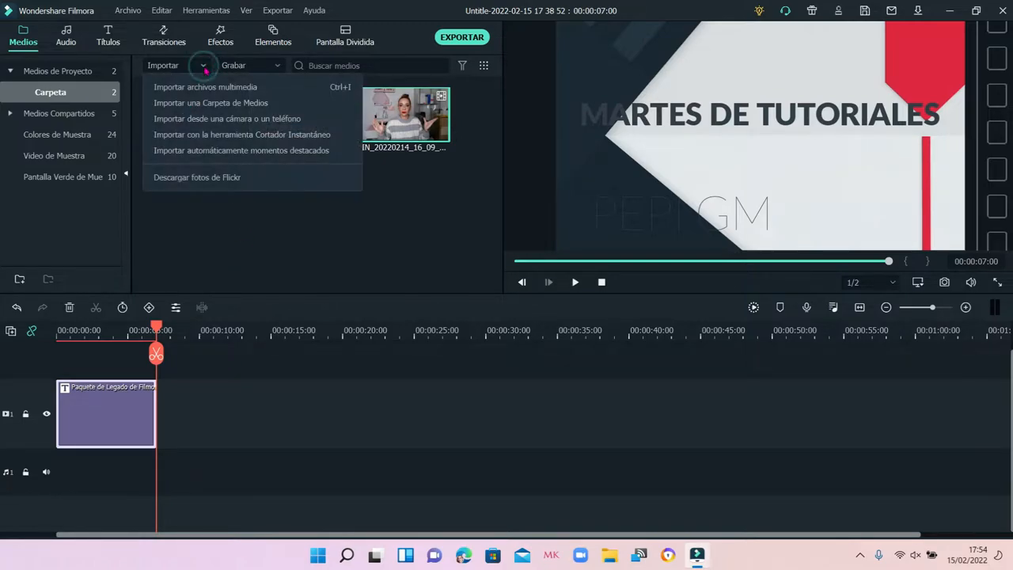
left_click(228, 120)
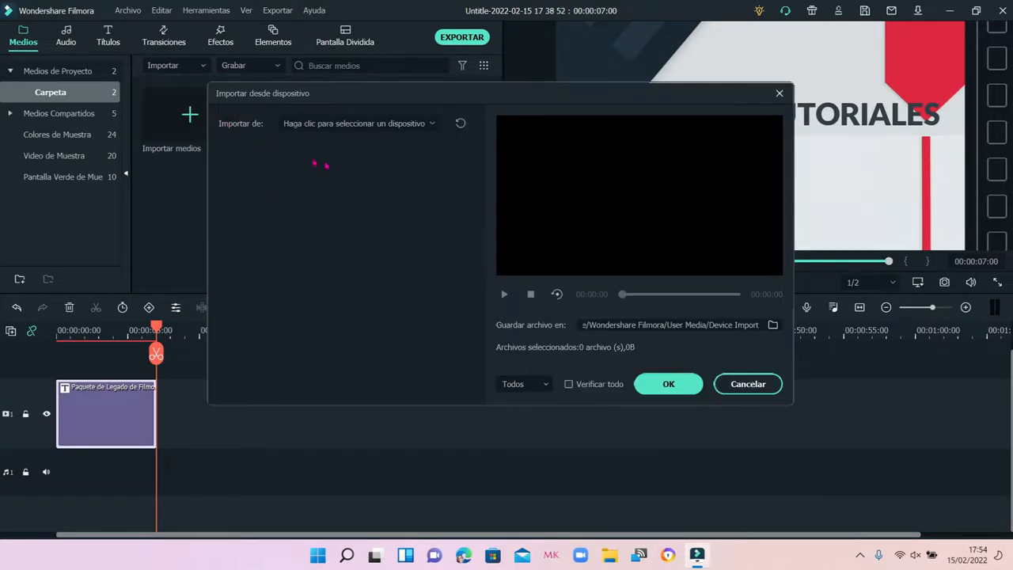
left_click(427, 125)
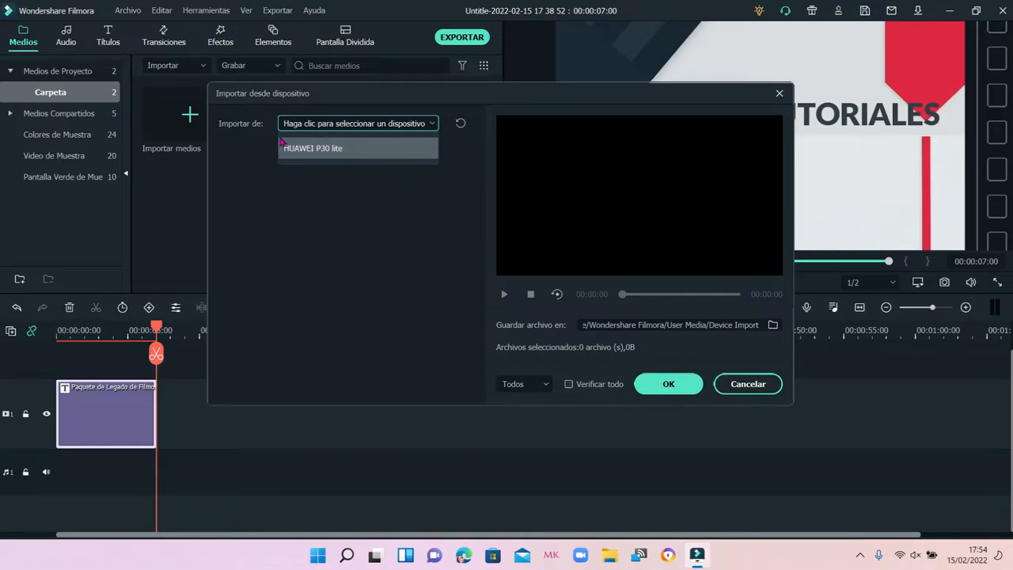
left_click(358, 153)
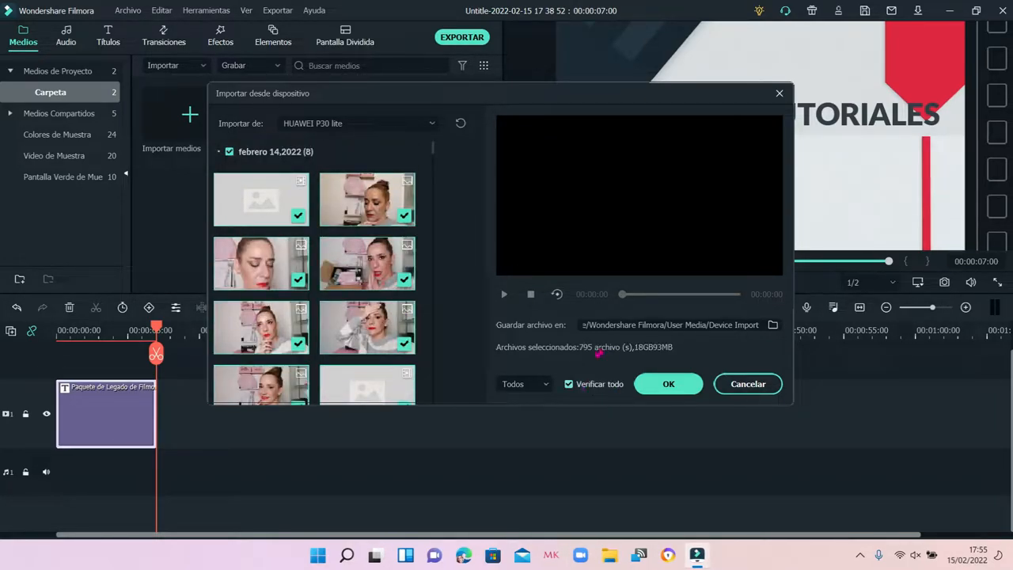
left_click(569, 384)
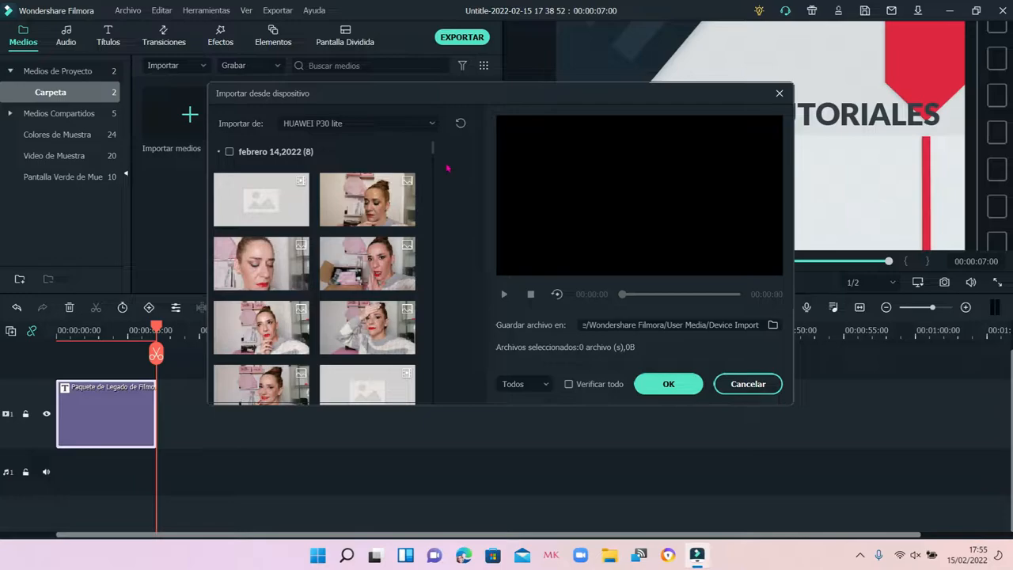
Select the phone videos VID_20220206_181048(2) and VID_20220206_180719(2), preview the second one, and import both
scroll(432, 158, "down", 3)
left_click(367, 267)
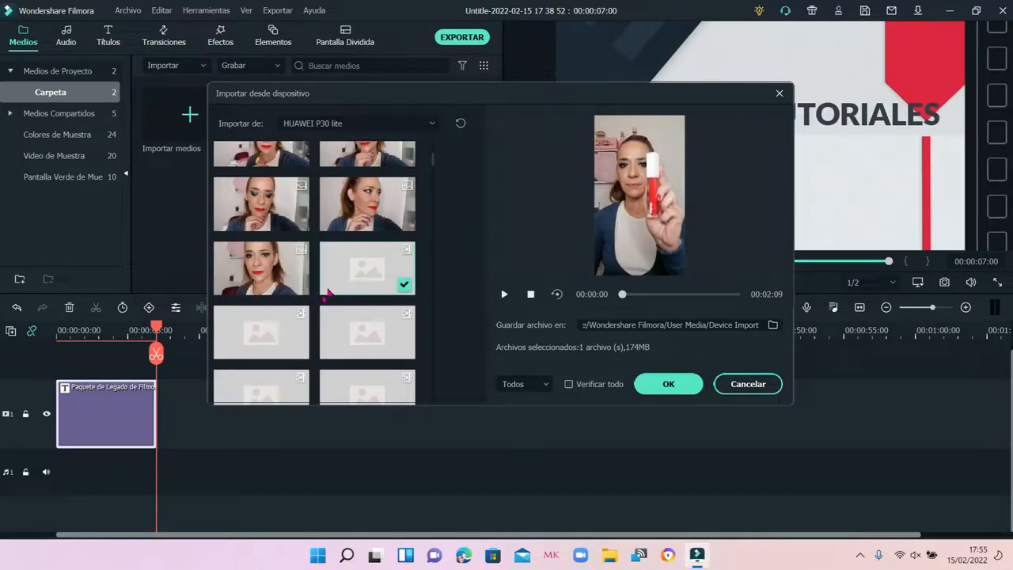
left_click(279, 335)
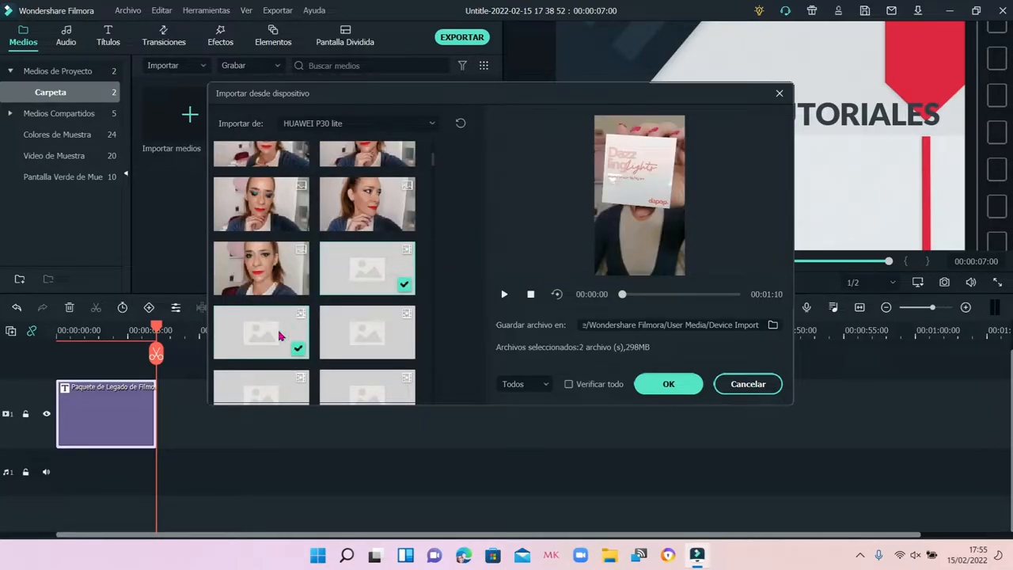
left_click(504, 293)
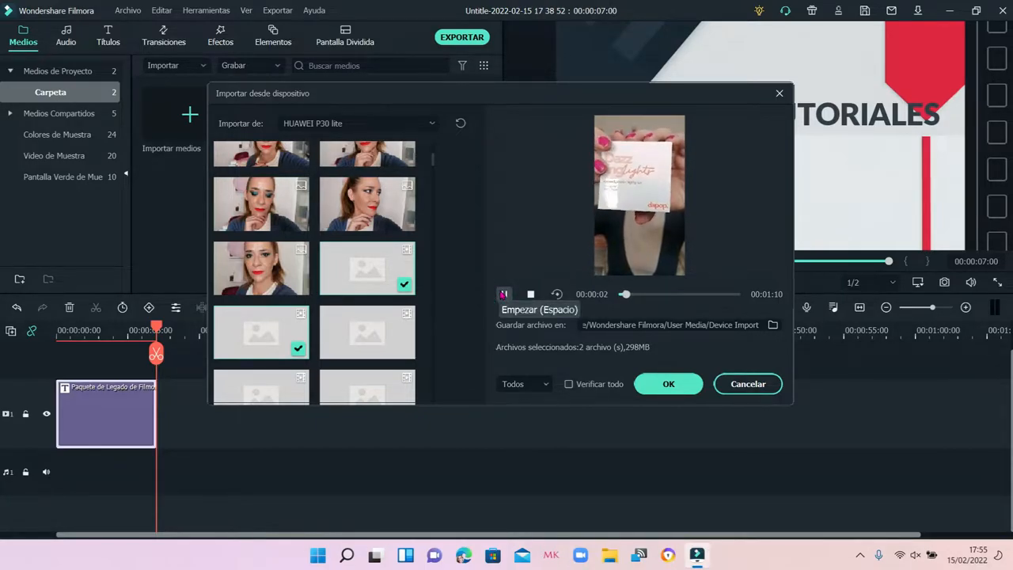
left_click(504, 293)
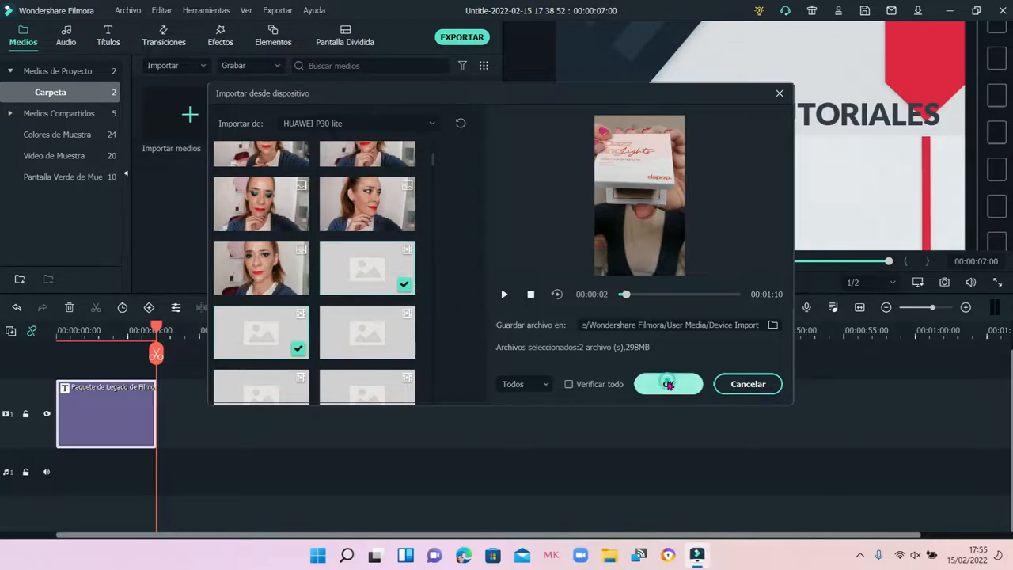
left_click(668, 384)
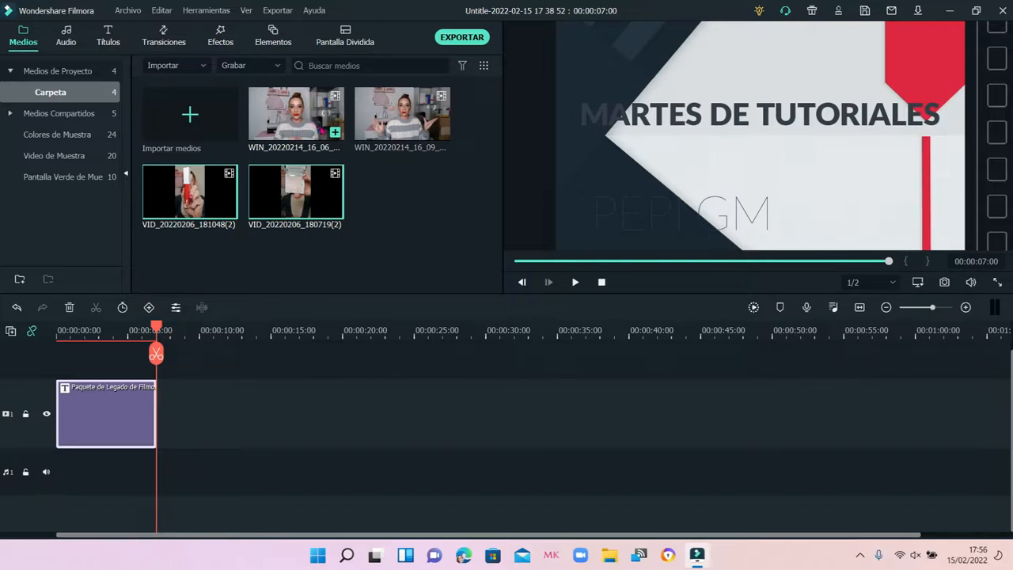
Add WIN_20220214_16_06_21_Pro and WIN_20220214_16_09_09_Pro after the title on the video track, matching the project to 1920 x 1080 30fps
left_click(334, 132)
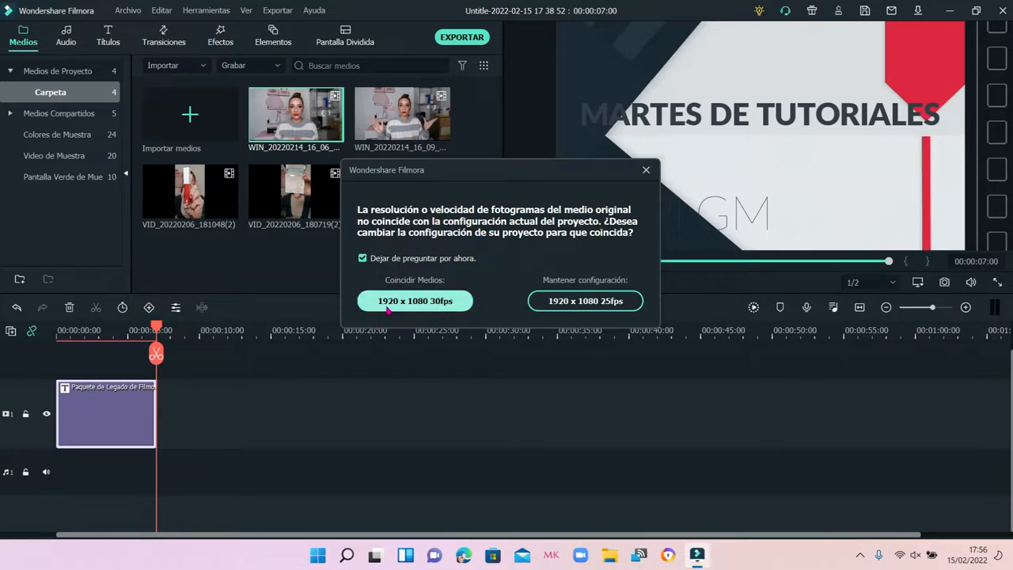
left_click(428, 301)
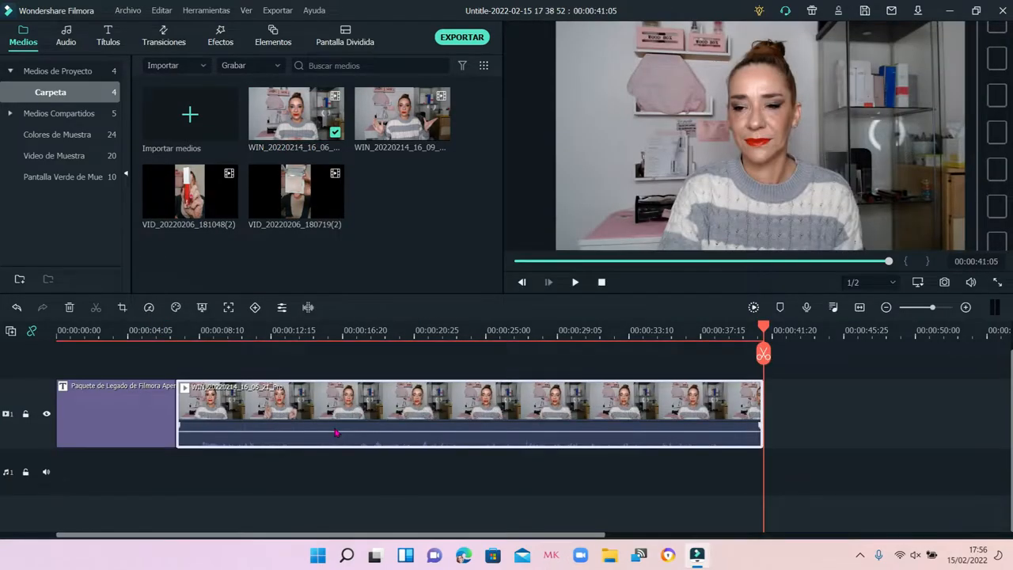
mouse_move(443, 139)
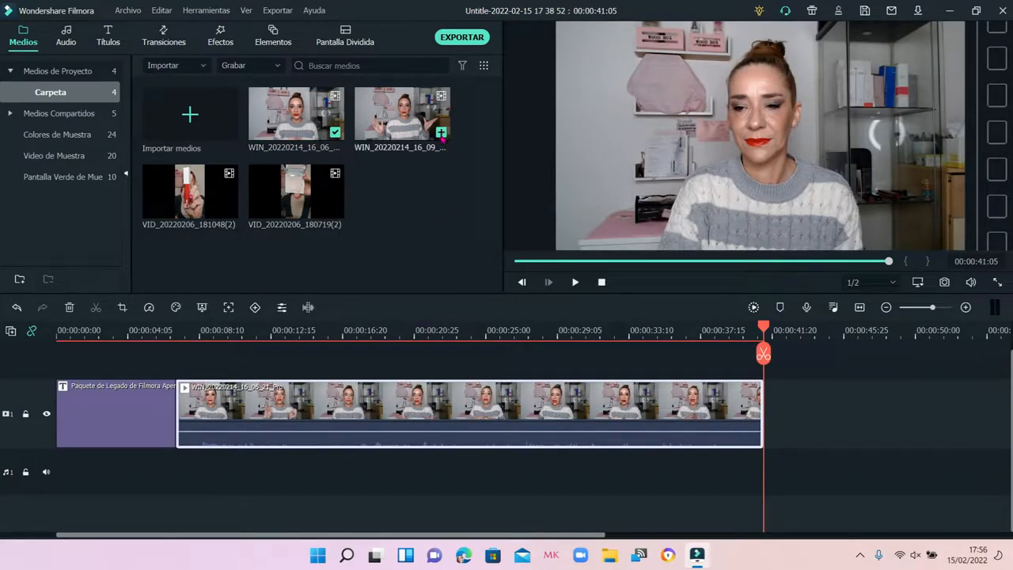
left_click(442, 132)
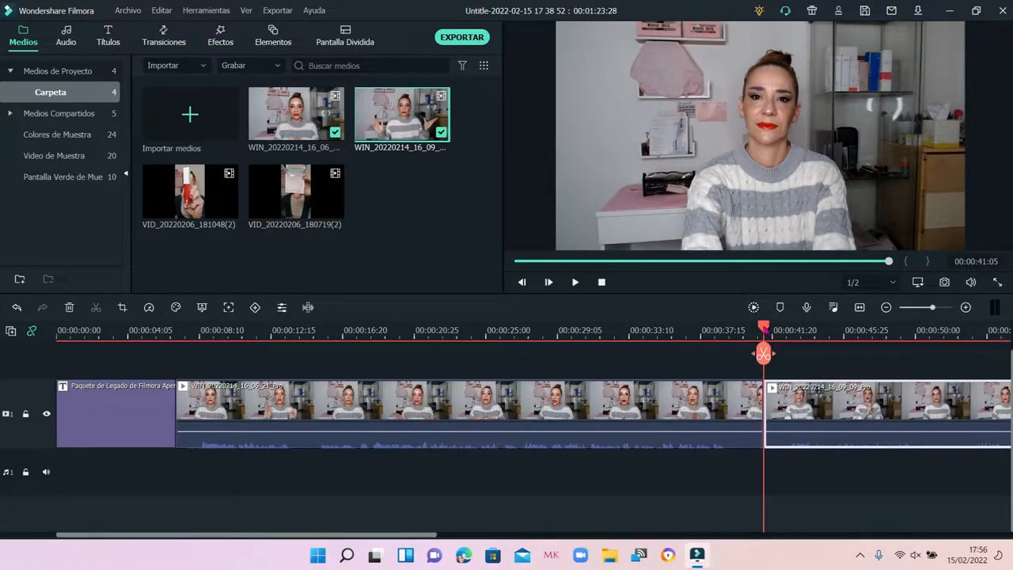
Add the Special Effects Skill Pack transition between the opening title and the WIN_20220214_16_06_21_Pro clip
left_click_drag(763, 353, 306, 354)
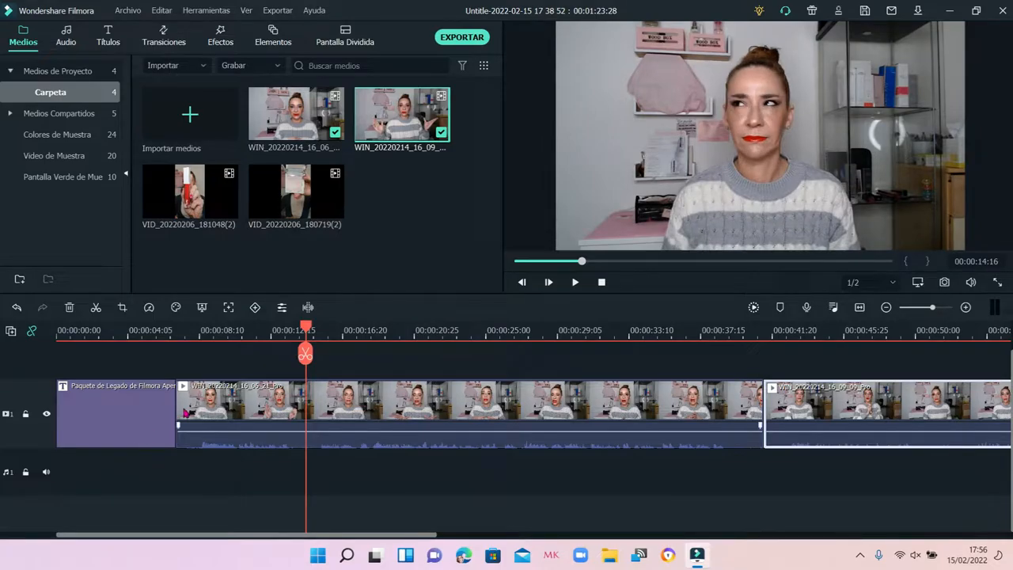
left_click(172, 407)
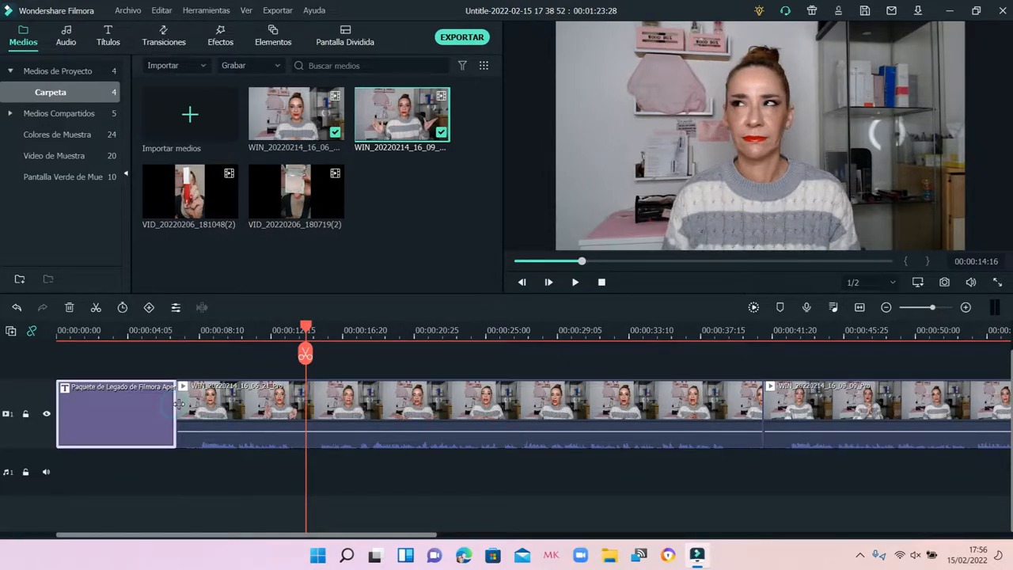
left_click(154, 39)
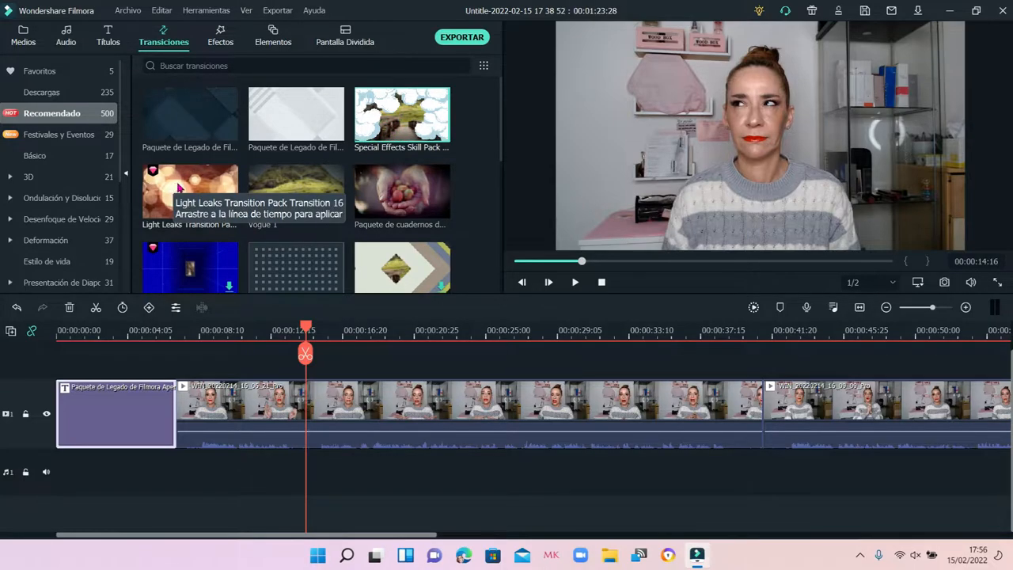
left_click(373, 128)
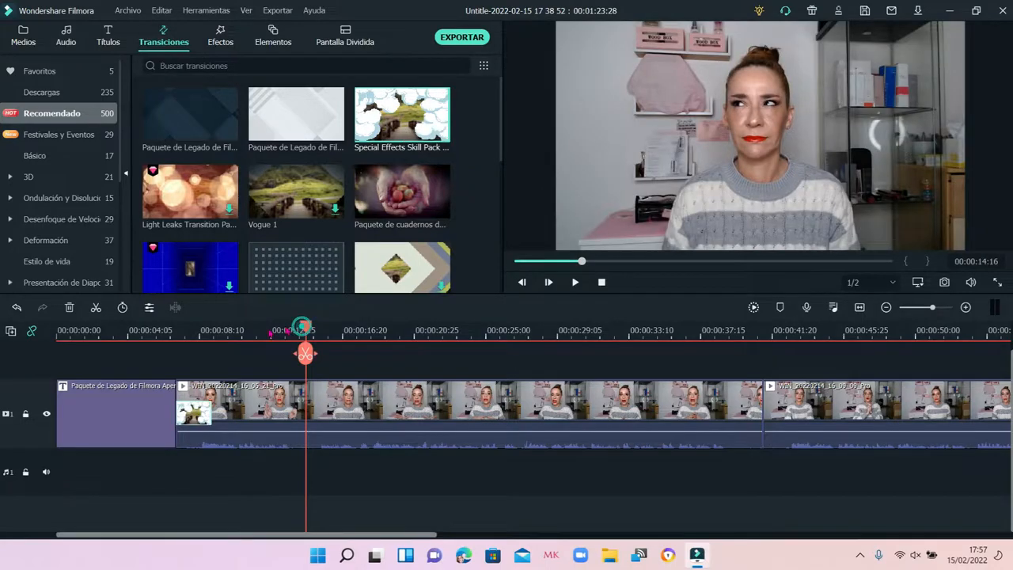
Play the timeline from the end of the opening title to check the transition into the first clip
left_click_drag(305, 327, 165, 335)
left_click(575, 282)
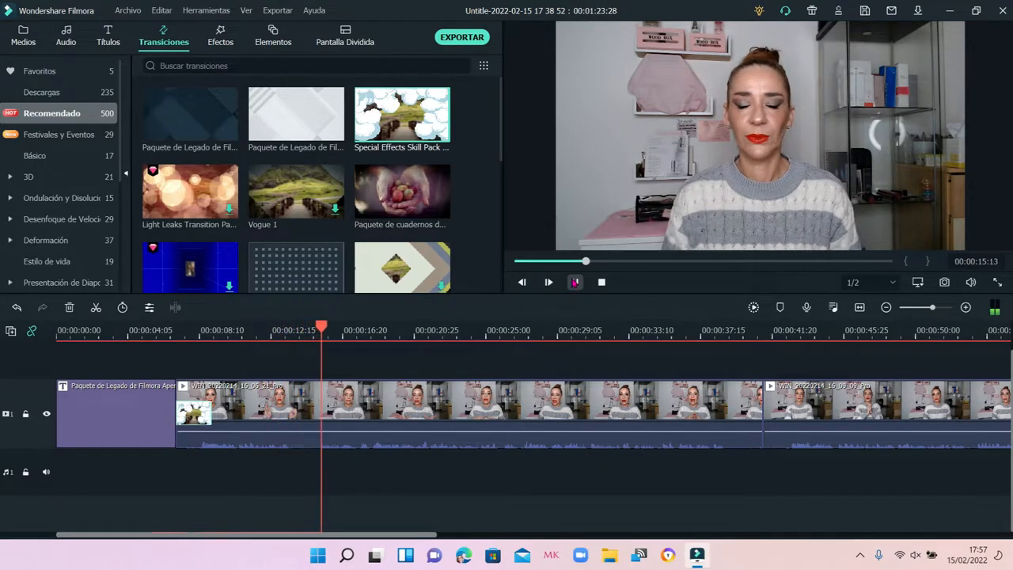
left_click(576, 282)
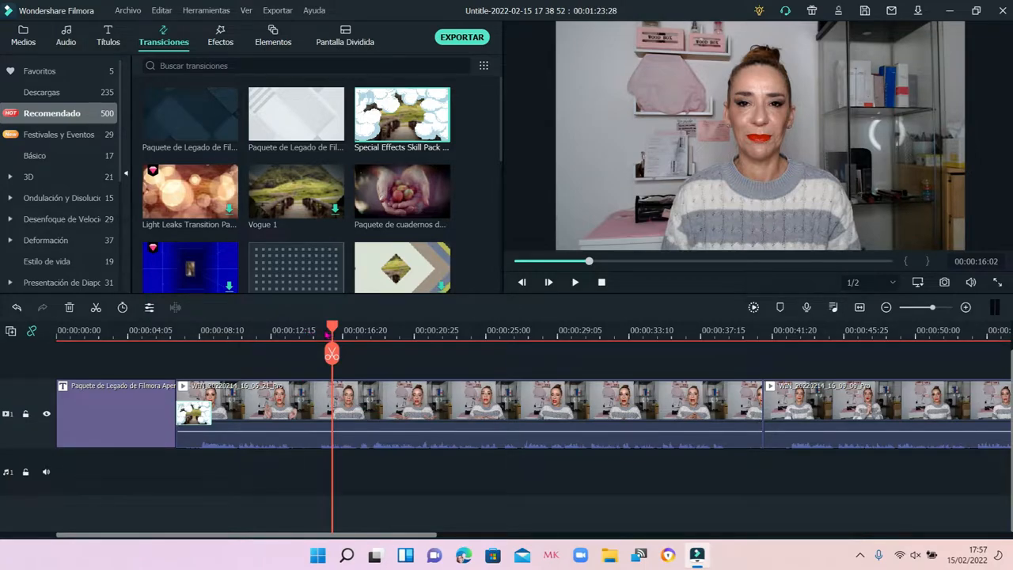
Split the WIN_20220214_16_06_21_Pro clip at 00:00:17:13
left_click_drag(331, 327, 355, 326)
left_click(355, 354)
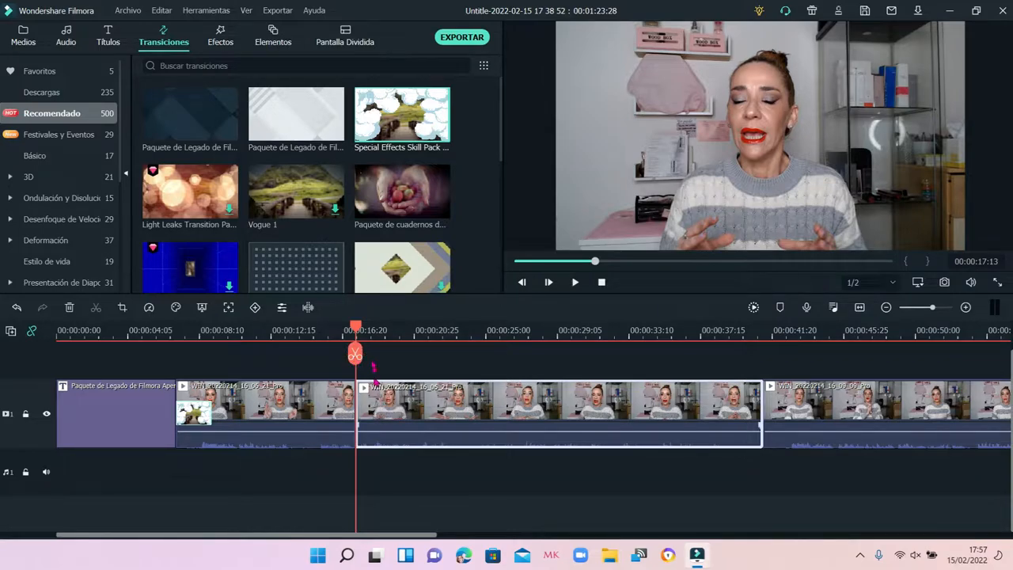
Cut out the section between 00:00:17:13 and 00:00:21:06 and move the following clips back to close the gap
left_click_drag(355, 328, 420, 329)
left_click(419, 353)
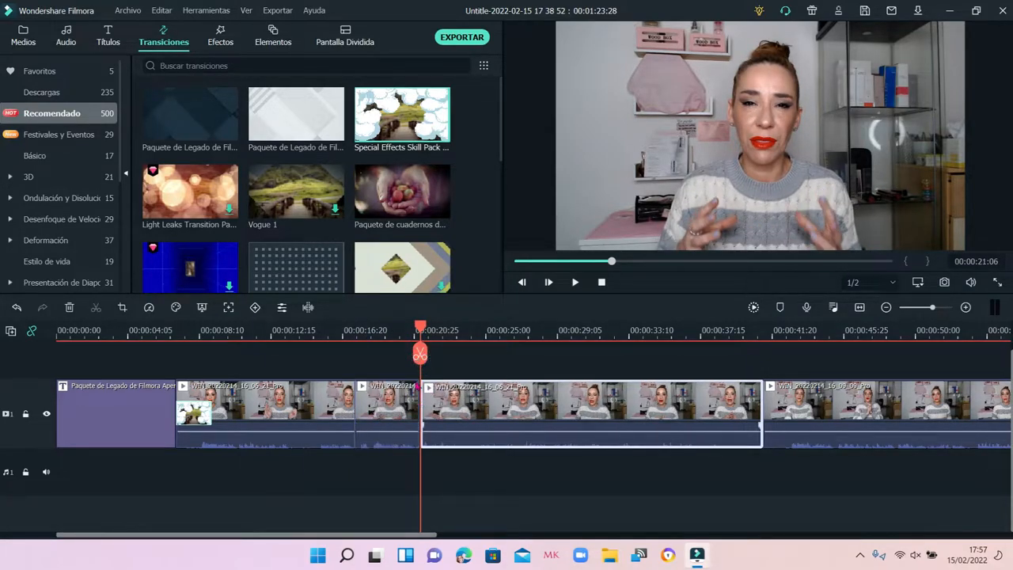
left_click(388, 415)
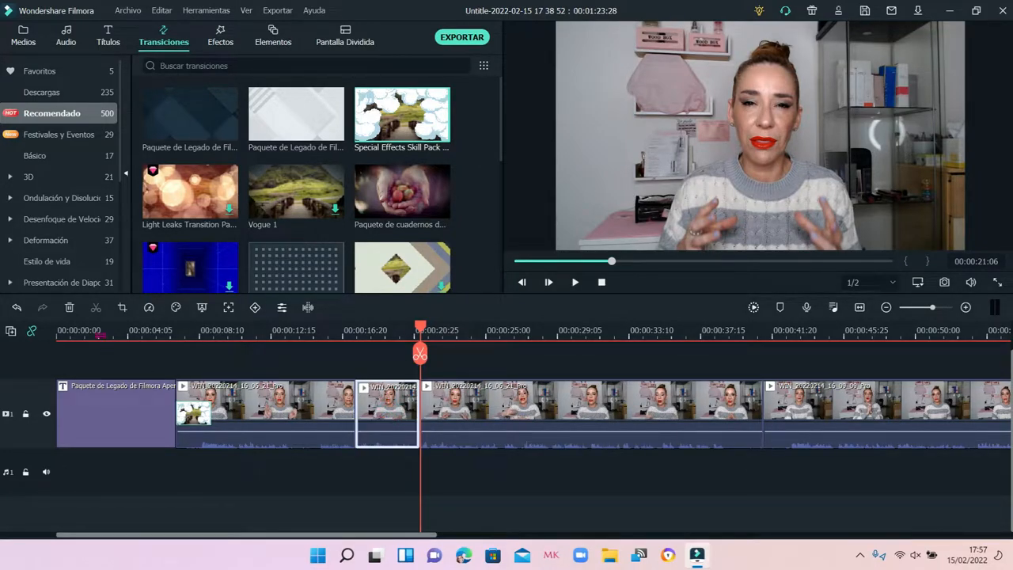
left_click(70, 307)
left_click_drag(497, 391, 440, 398)
left_click_drag(799, 424, 742, 425)
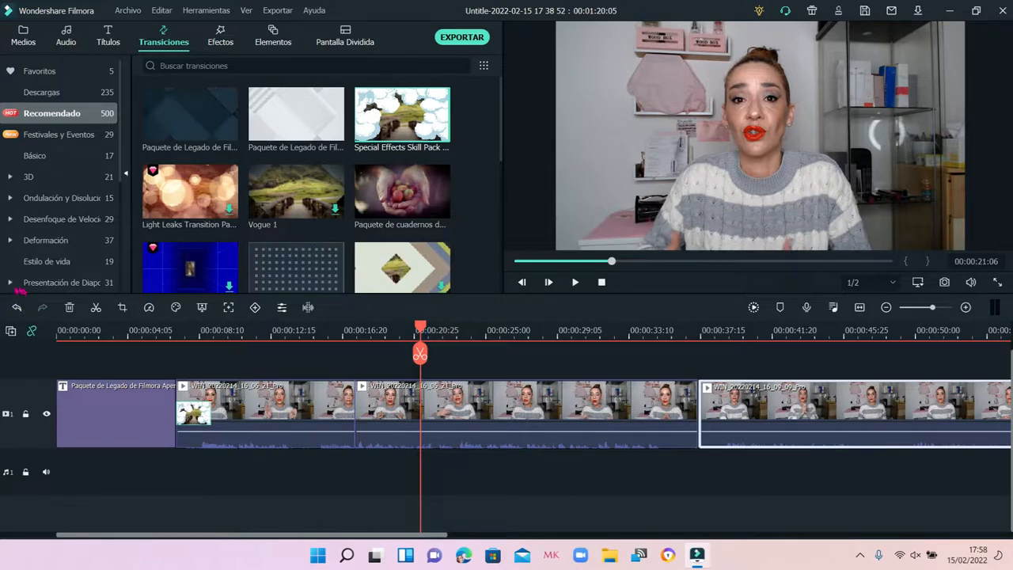
Undo the clip moves, the deletion of the section and the split at 00:00:21:06
left_click(16, 307)
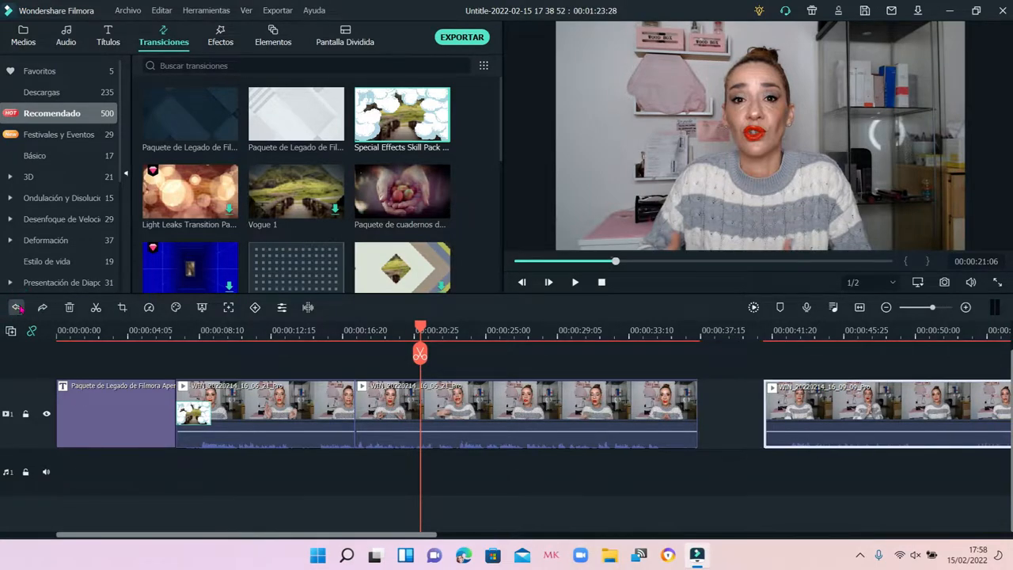
left_click(16, 307)
left_click(16, 307)
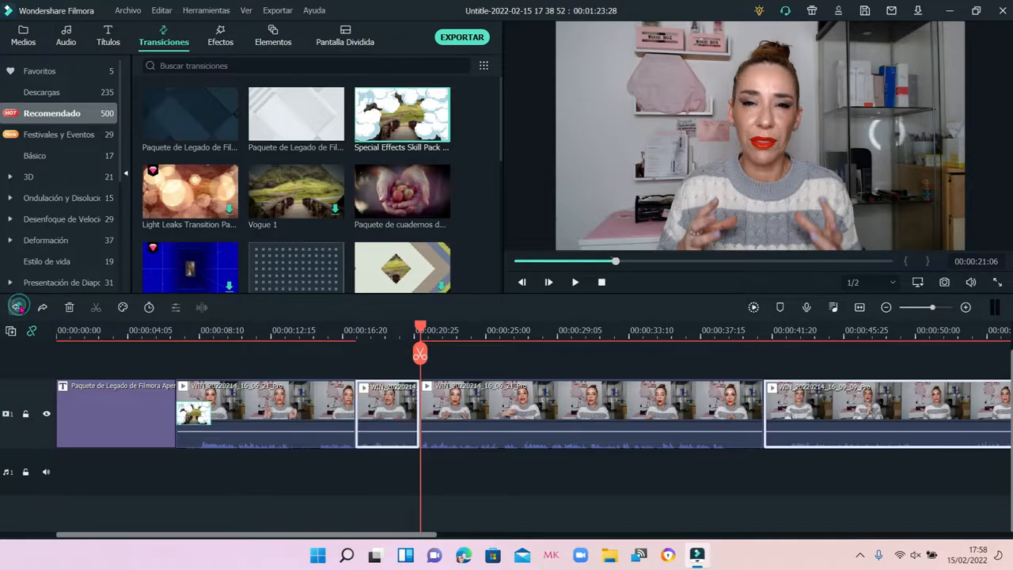
left_click(16, 307)
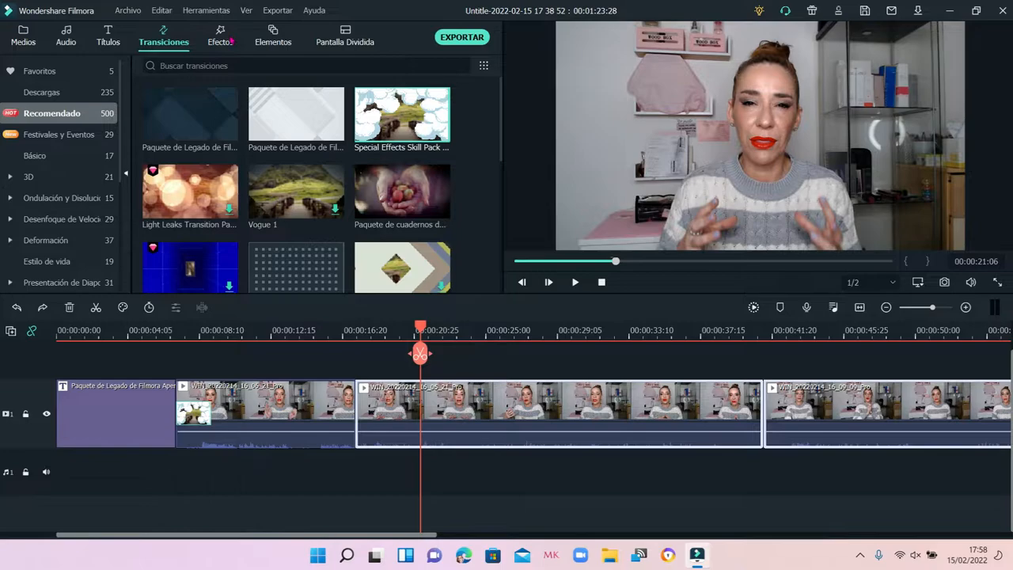
Browse the recommended effects and preview the Segmentación Humana effect from the Retrato IA category
left_click(228, 41)
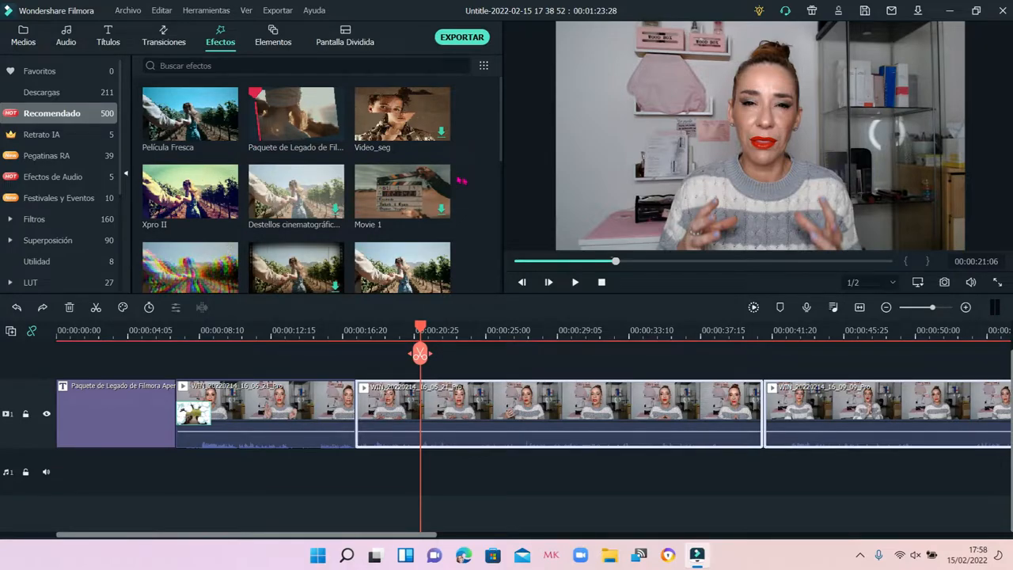
left_click_drag(503, 154, 484, 295)
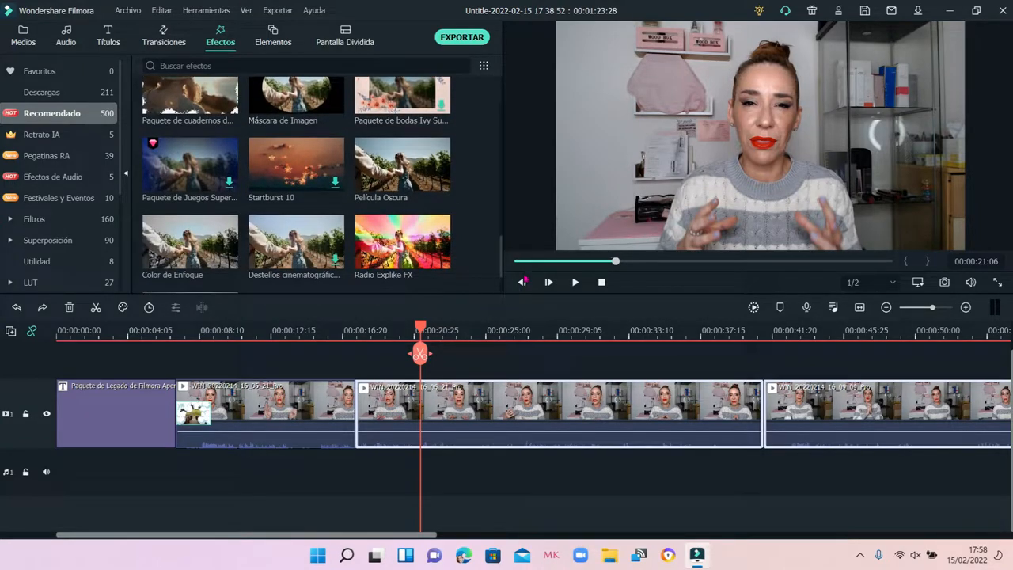
left_click_drag(501, 254, 496, 148)
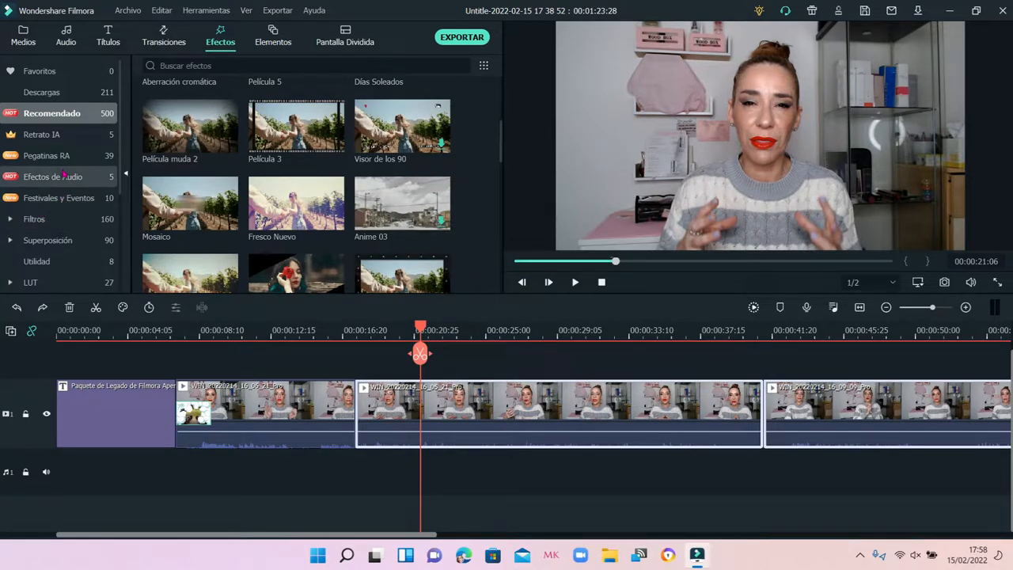
left_click(28, 135)
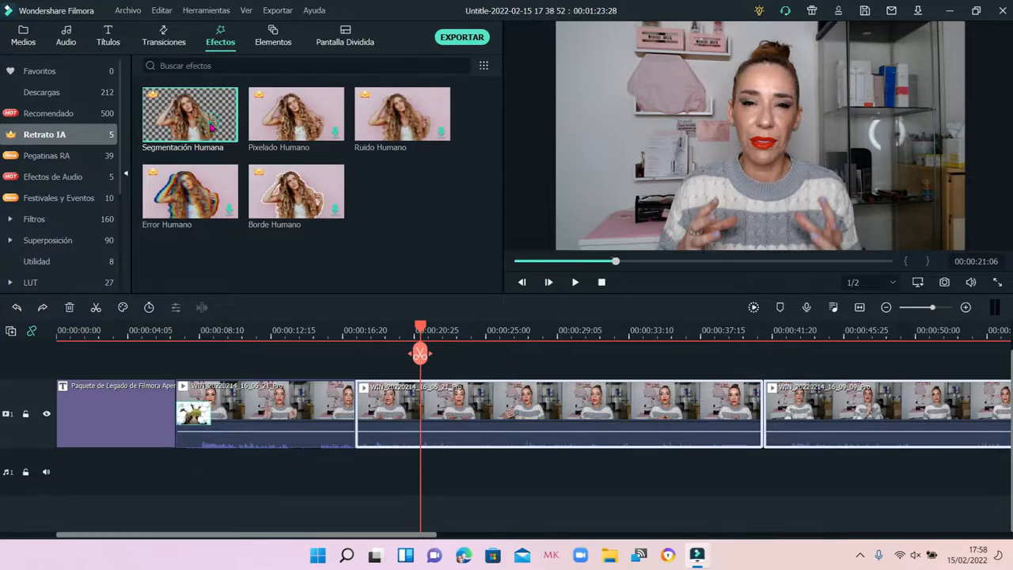
left_click(211, 127)
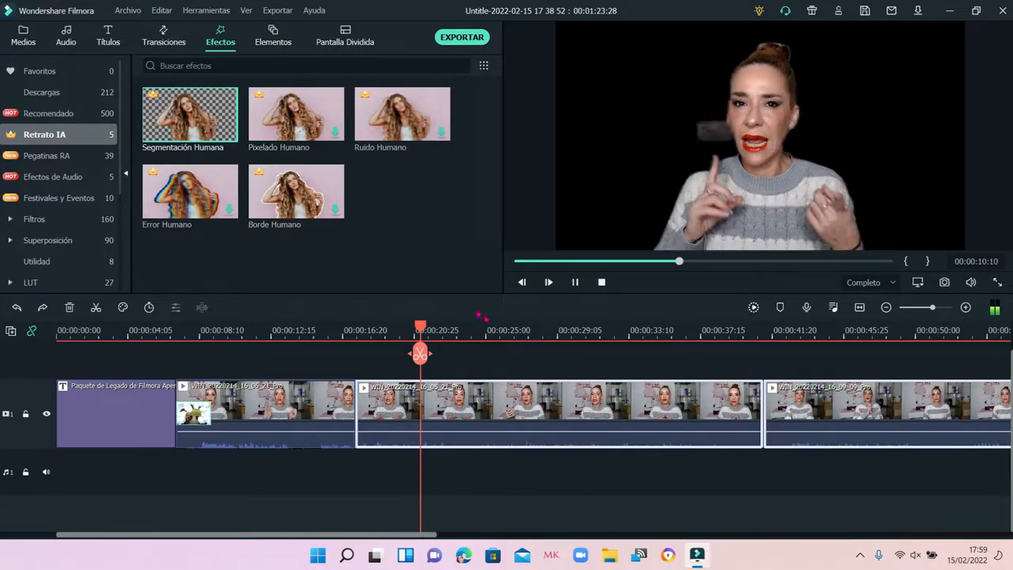
key("space")
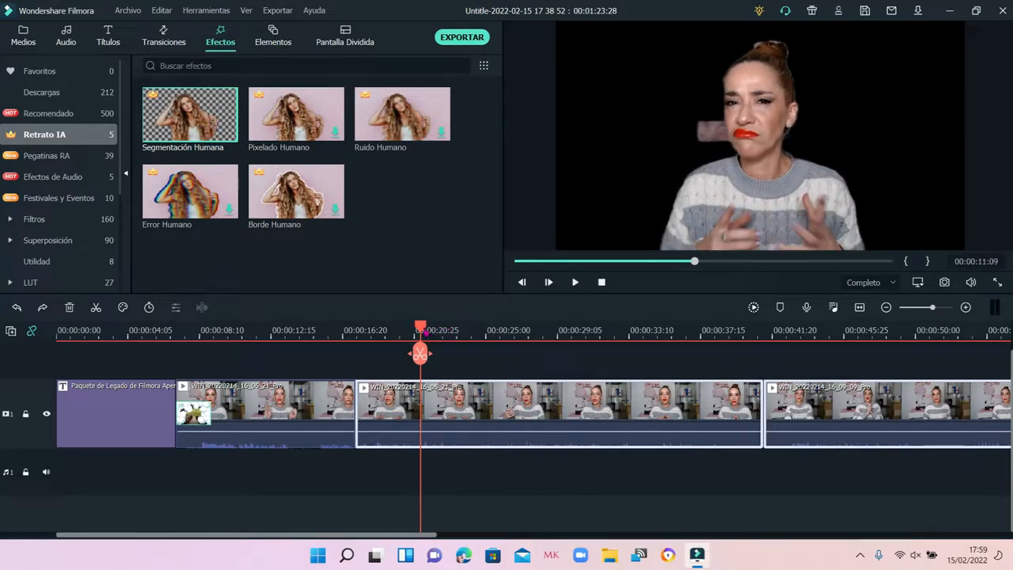
Split the clip at 00:00:21:27 and try to apply Segmentación Humana to the short section before the cut
mouse_move(420, 353)
left_mouse_down()
mouse_move(457, 354)
mouse_move(432, 354)
left_mouse_up()
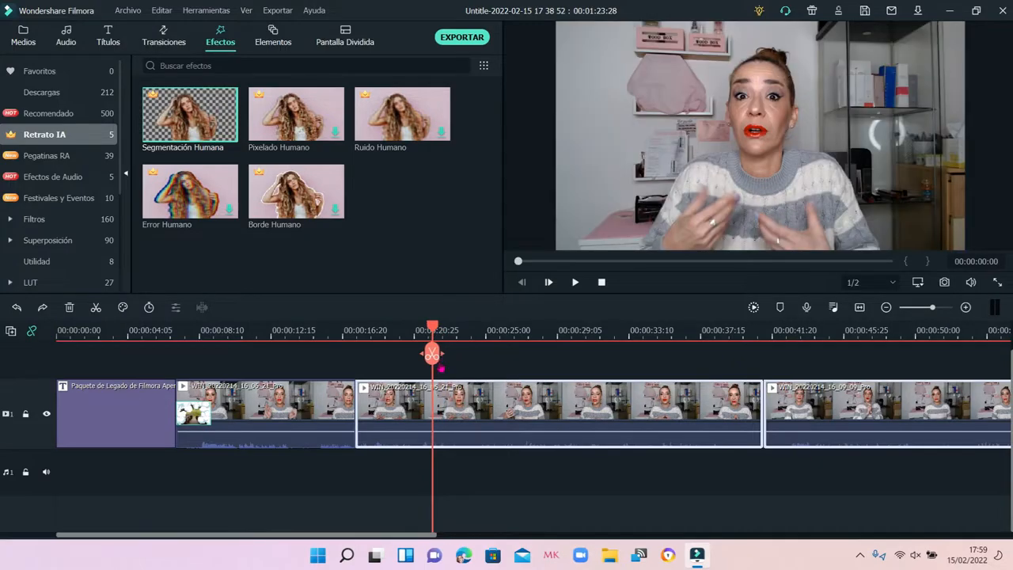
left_click(434, 355)
left_click(410, 398)
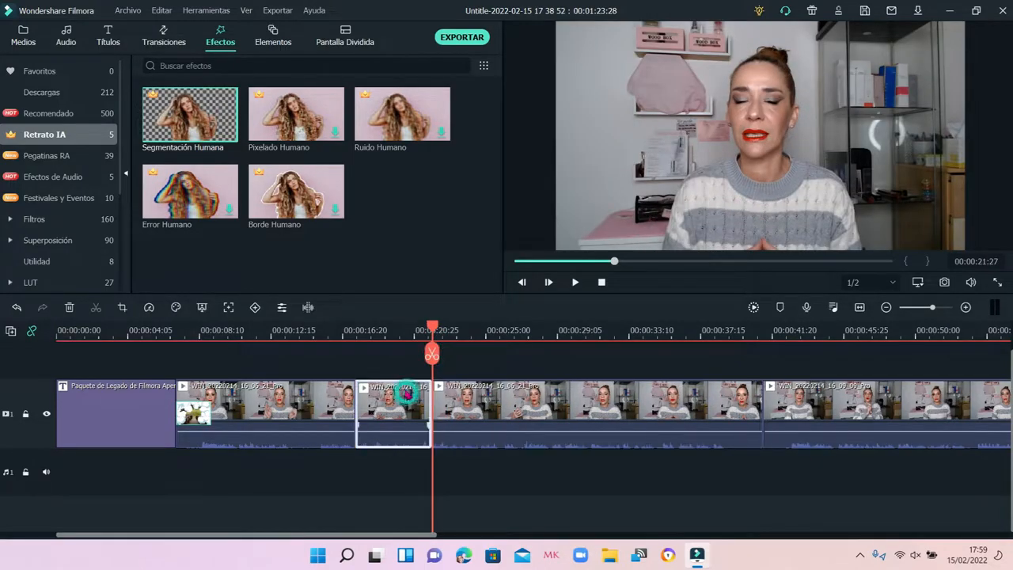
left_click(229, 134)
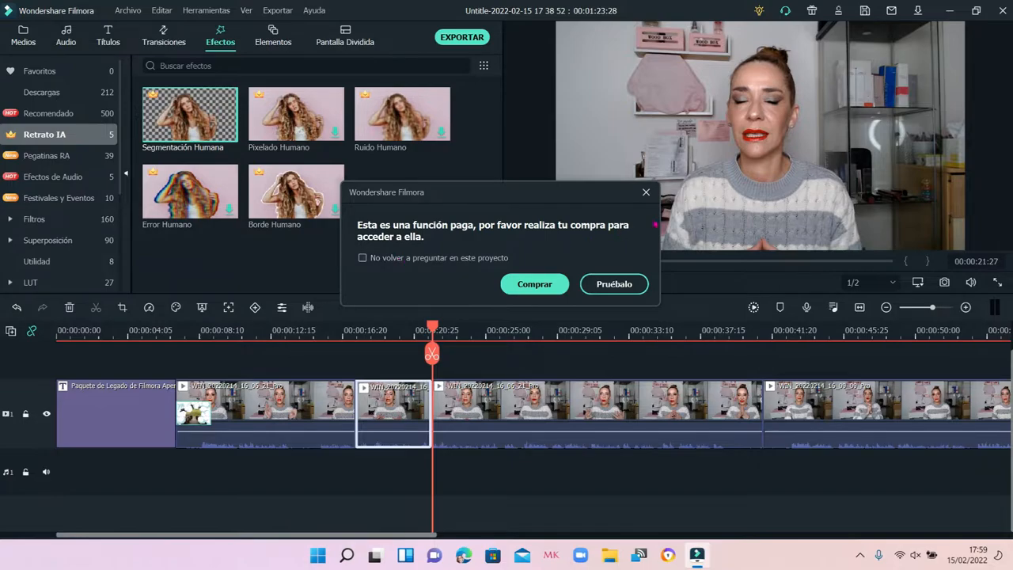
left_click(646, 191)
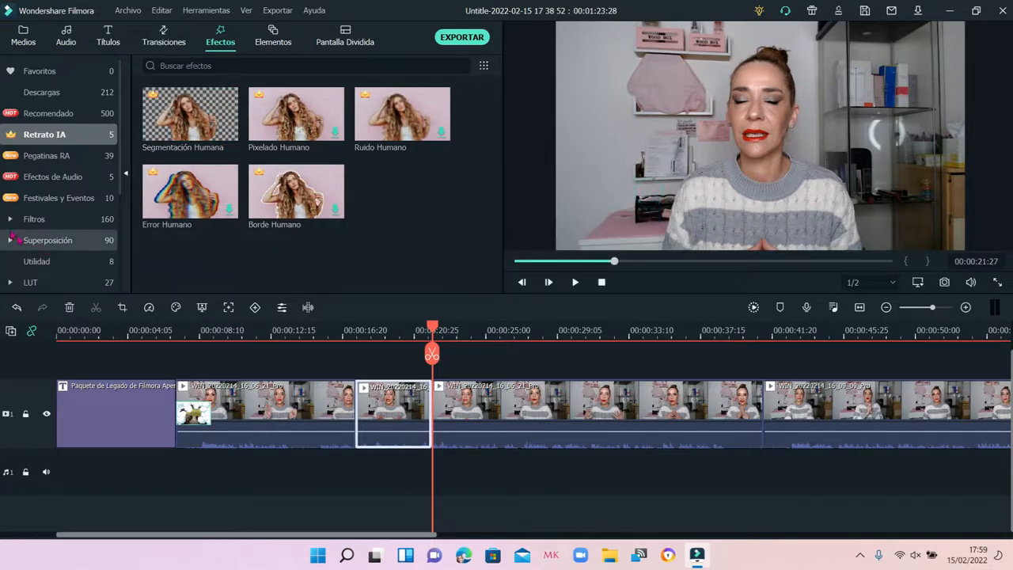
Download and preview the Barra de Censura and DJ stickers from the Pegatinas RA category
left_click(27, 159)
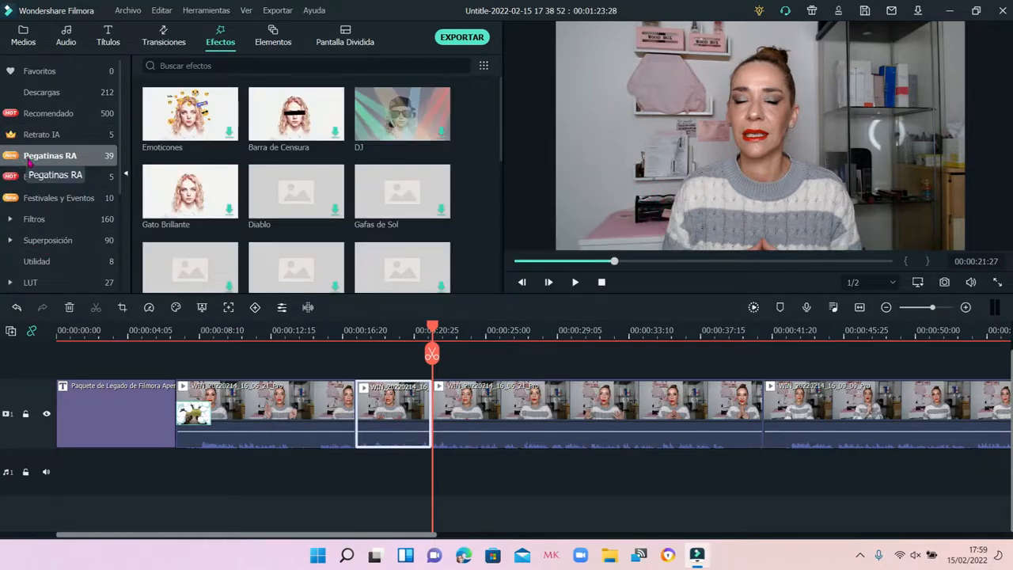
left_click(303, 127)
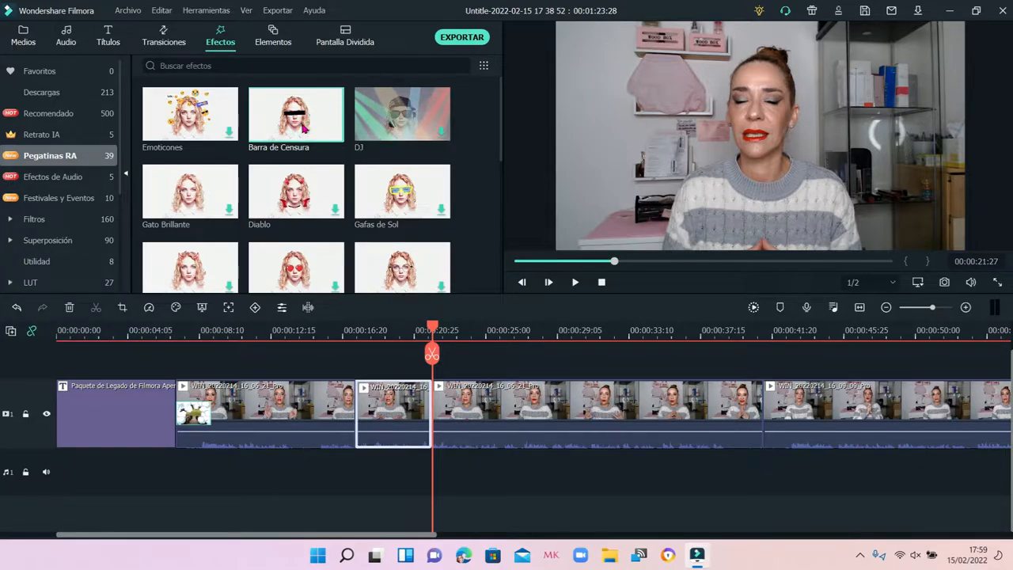
left_click(301, 120)
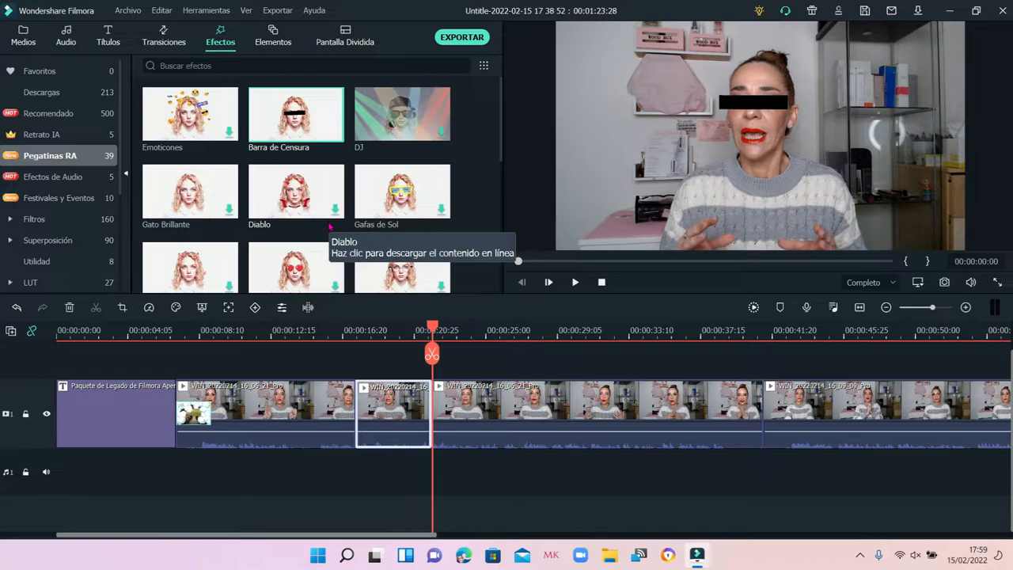
left_click(385, 131)
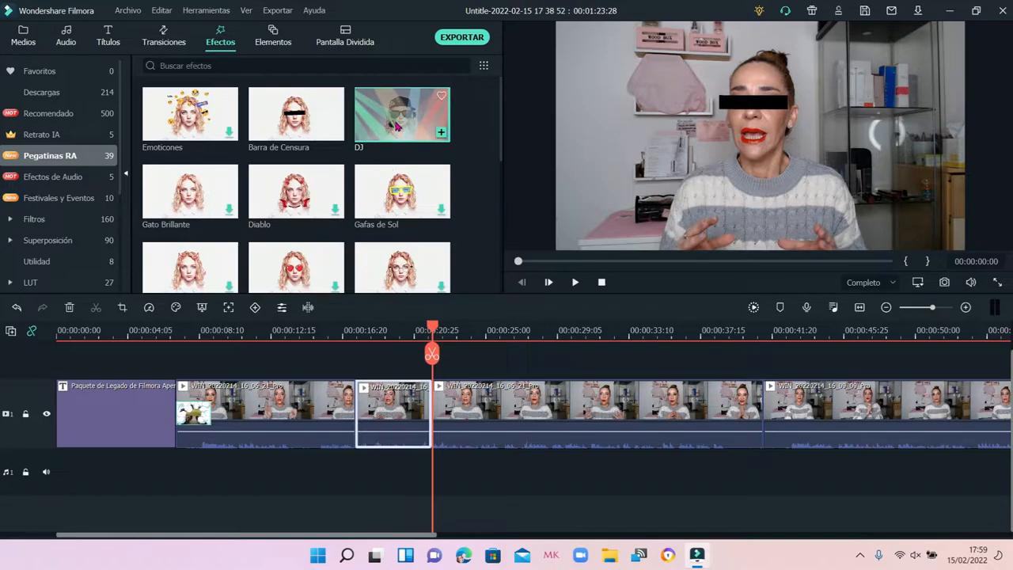
left_click(398, 125)
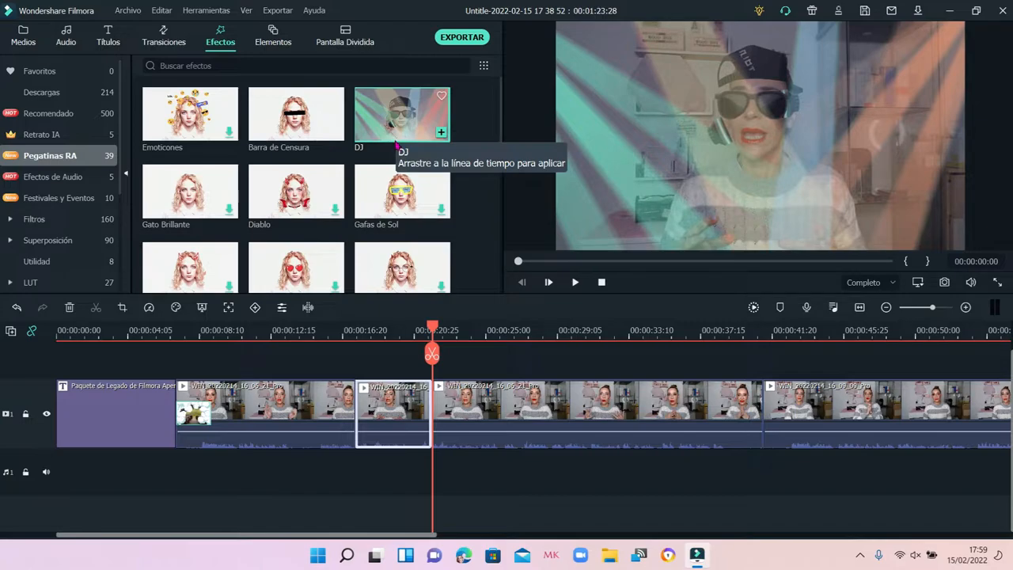
Preview the Eco audio effect and the first Día del Padre effect from Festivales y Eventos
left_click(52, 177)
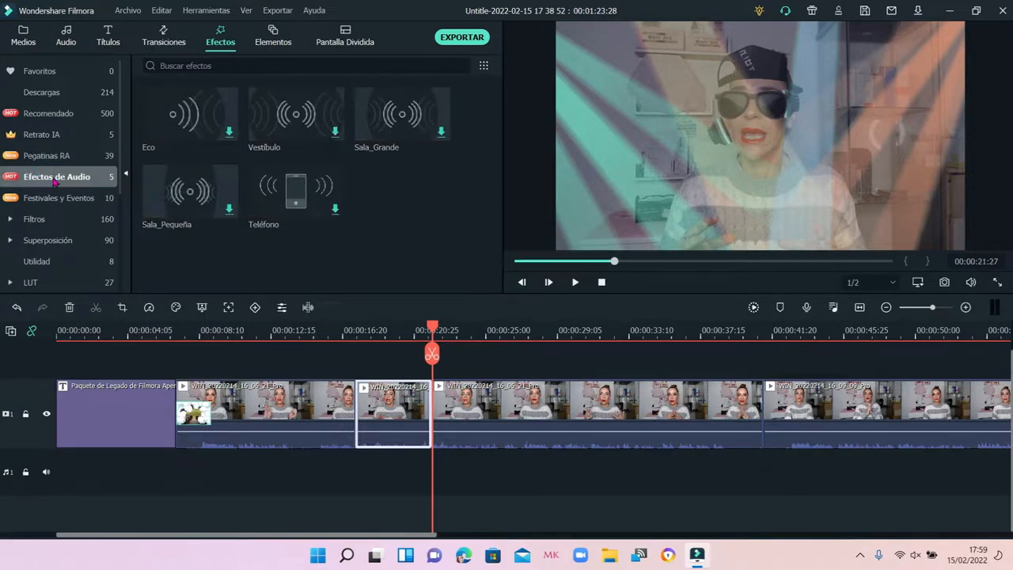
left_click(176, 134)
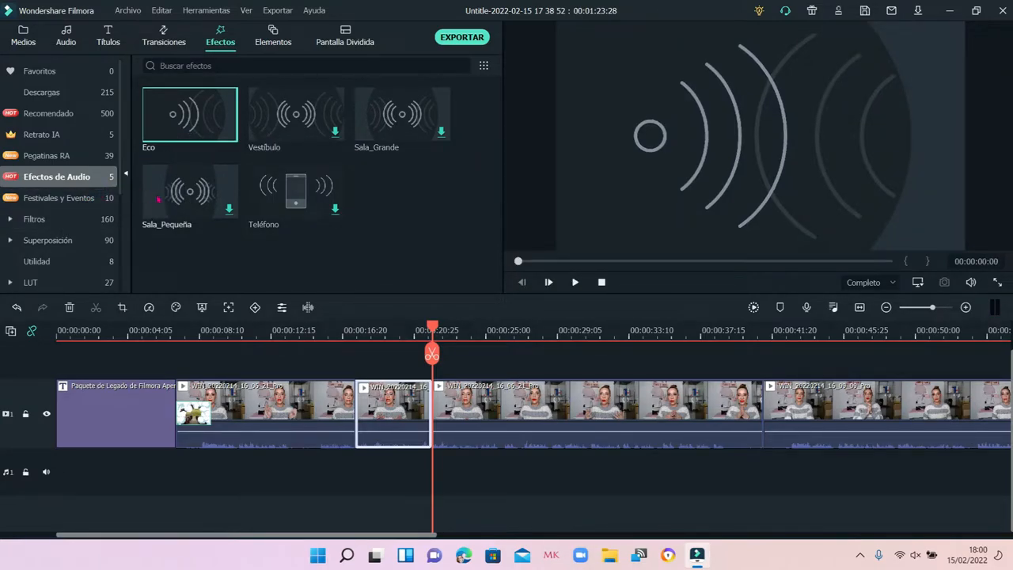
left_click(72, 203)
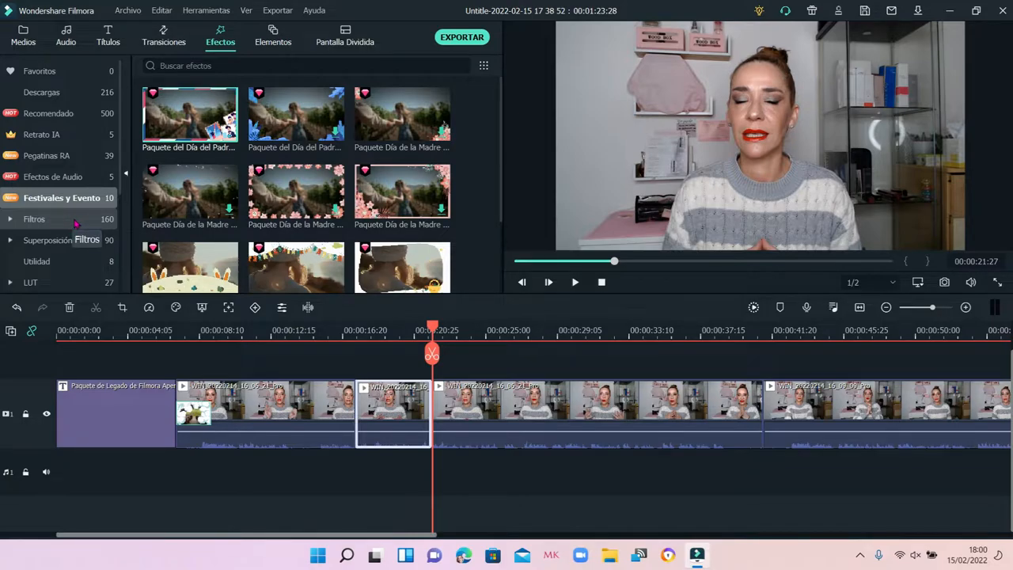
left_click(179, 135)
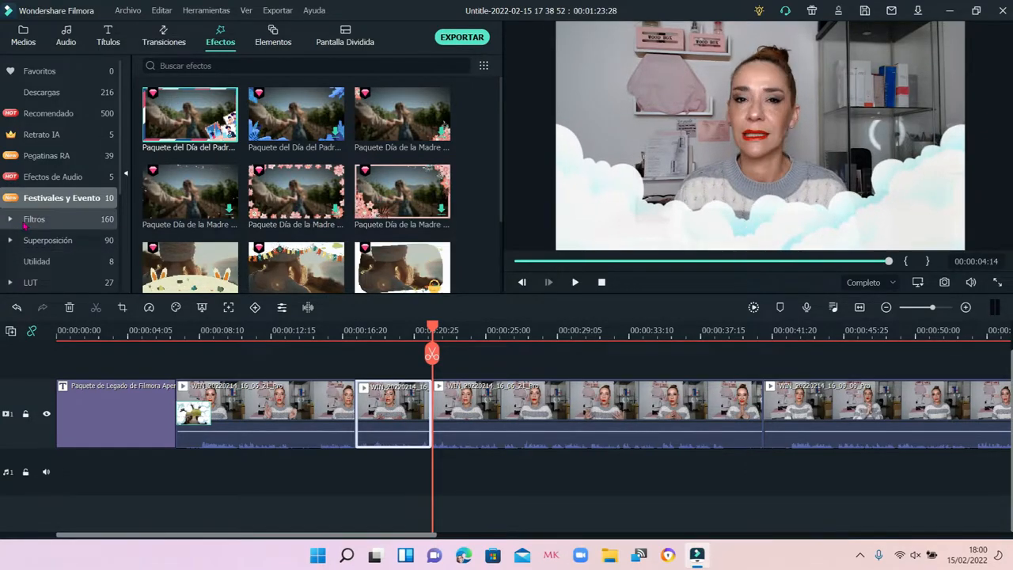
Preview the Arriba-Abajo 2 filter from the Agitar category and display the Faux Film filters
left_click(80, 222)
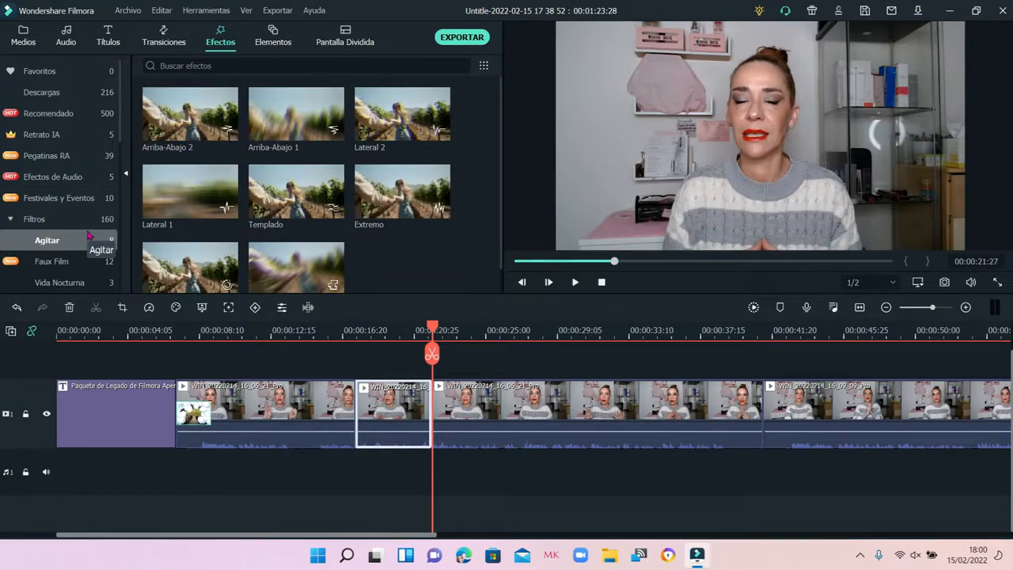
left_click(184, 127)
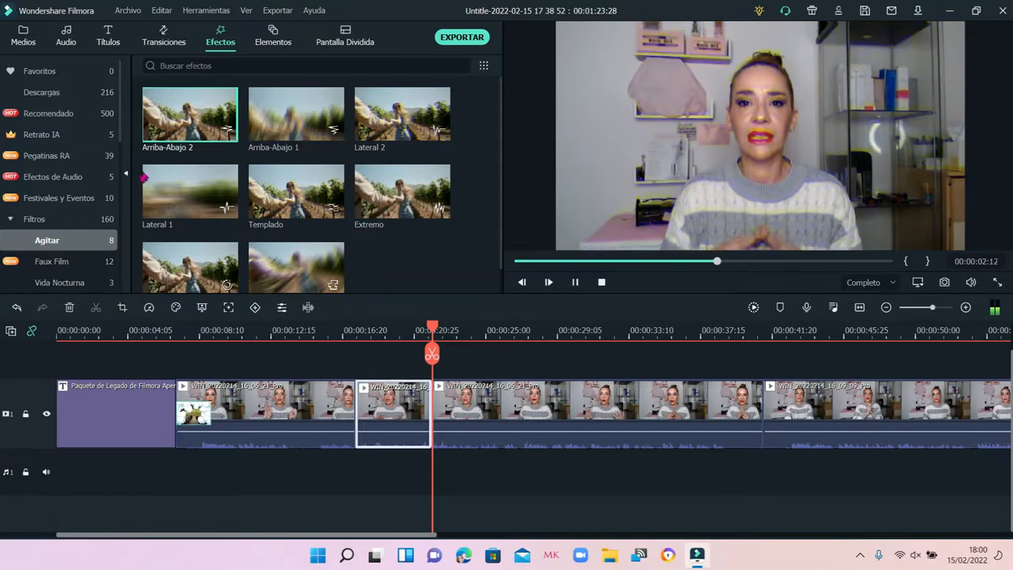
left_click(67, 261)
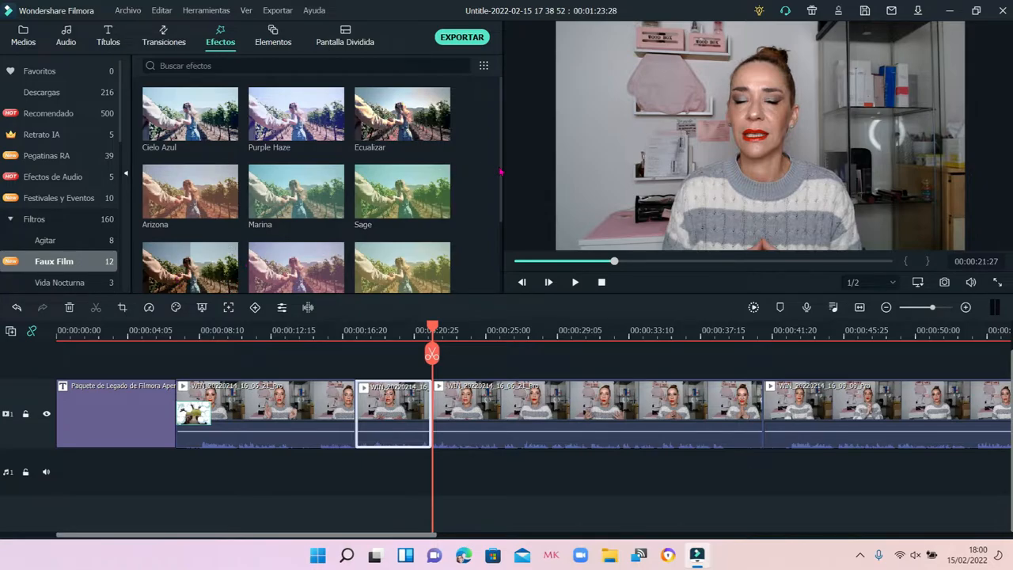
Look through the Faux Film and Vida Nocturna filters and collapse the effects category list
left_click_drag(503, 166, 497, 291)
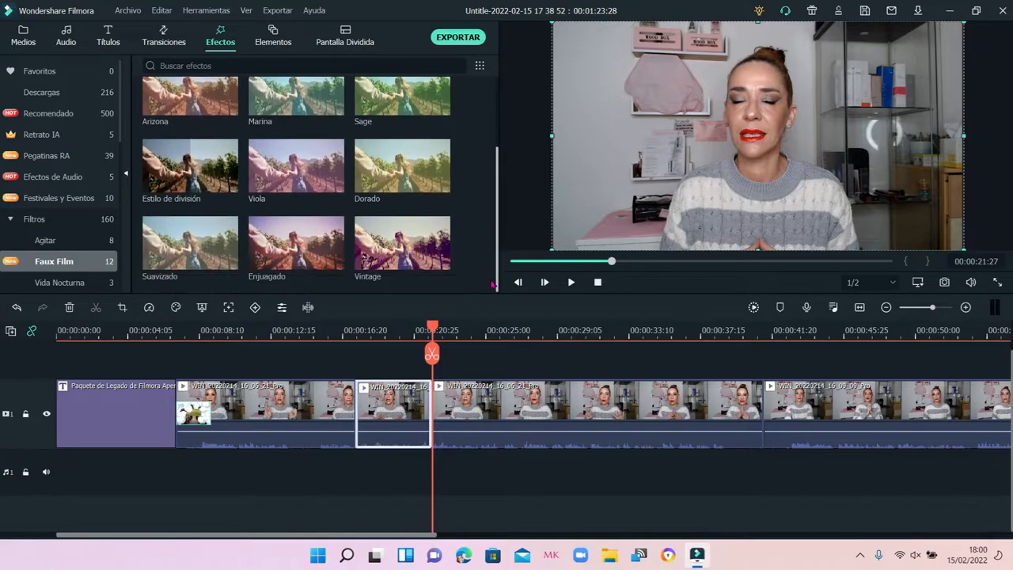
left_click(65, 282)
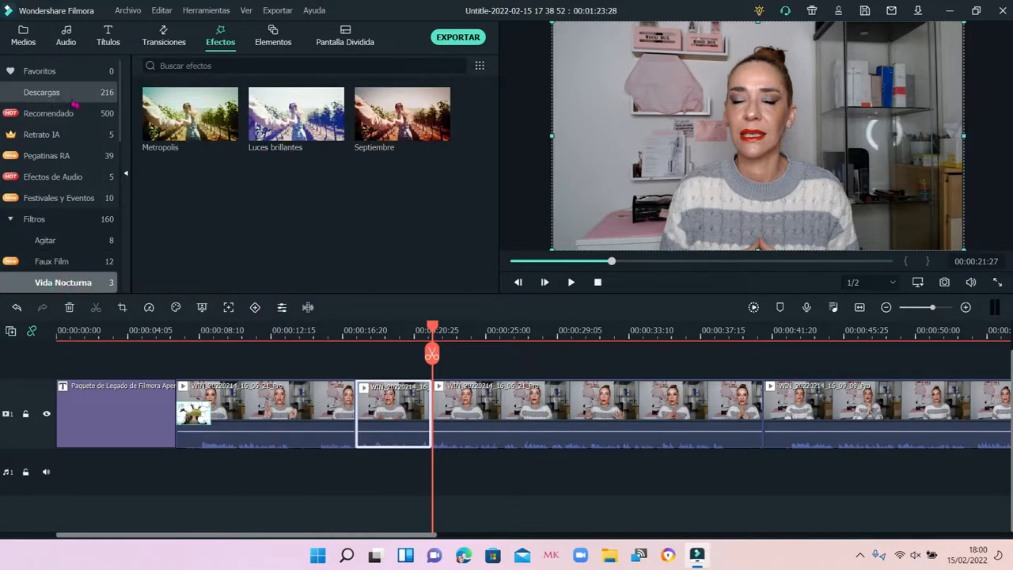
left_click(125, 129)
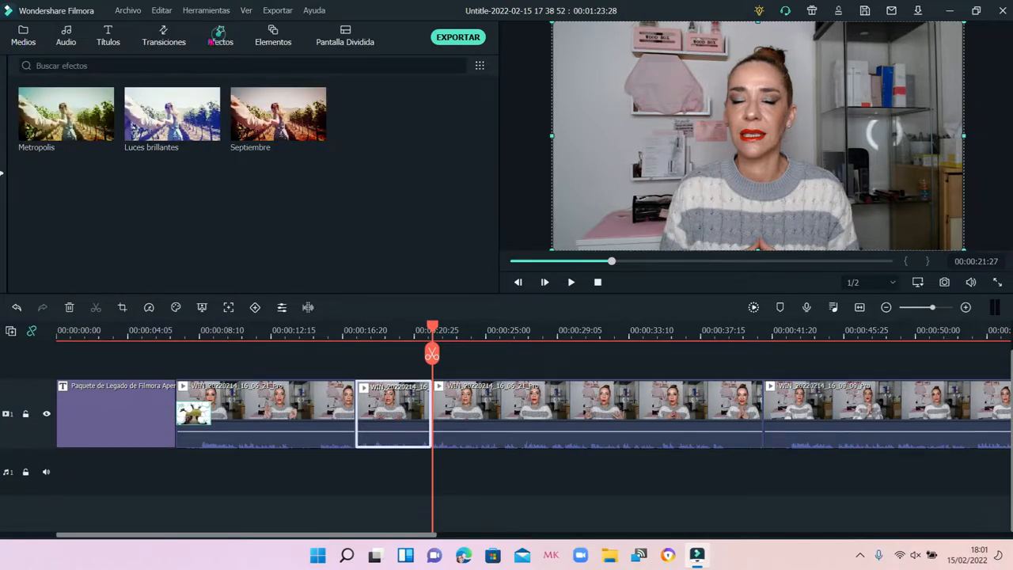
left_click(182, 42)
left_click(222, 39)
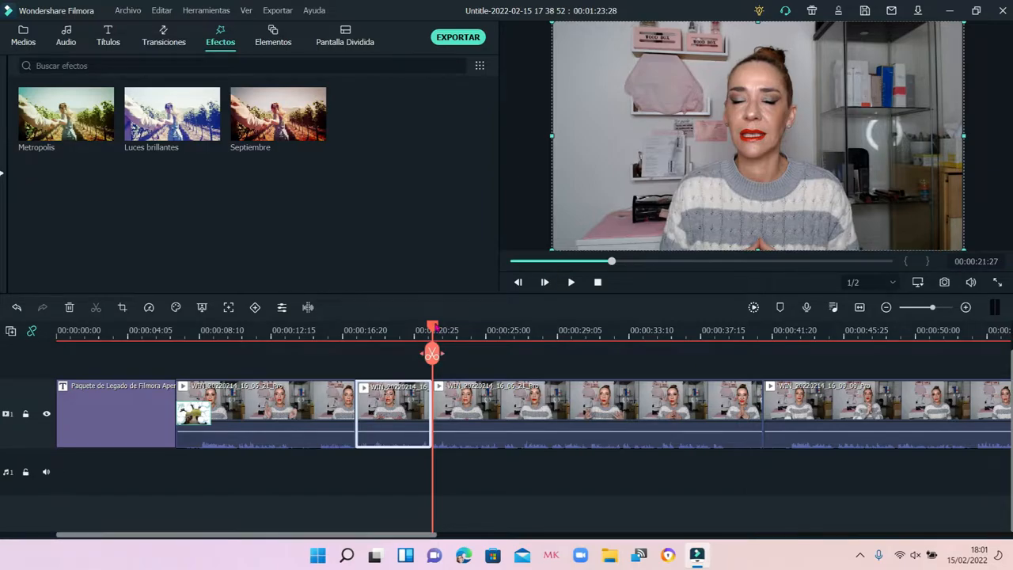
Crop the selected short clip to a 16:9 frame of about 1504 x 846 around the woman
left_click(481, 327)
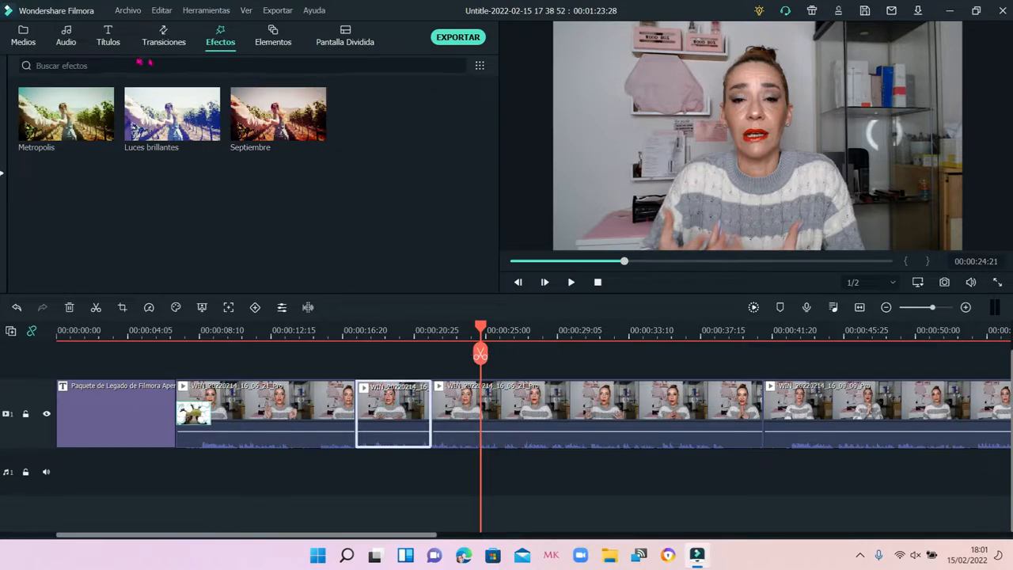
left_click(123, 307)
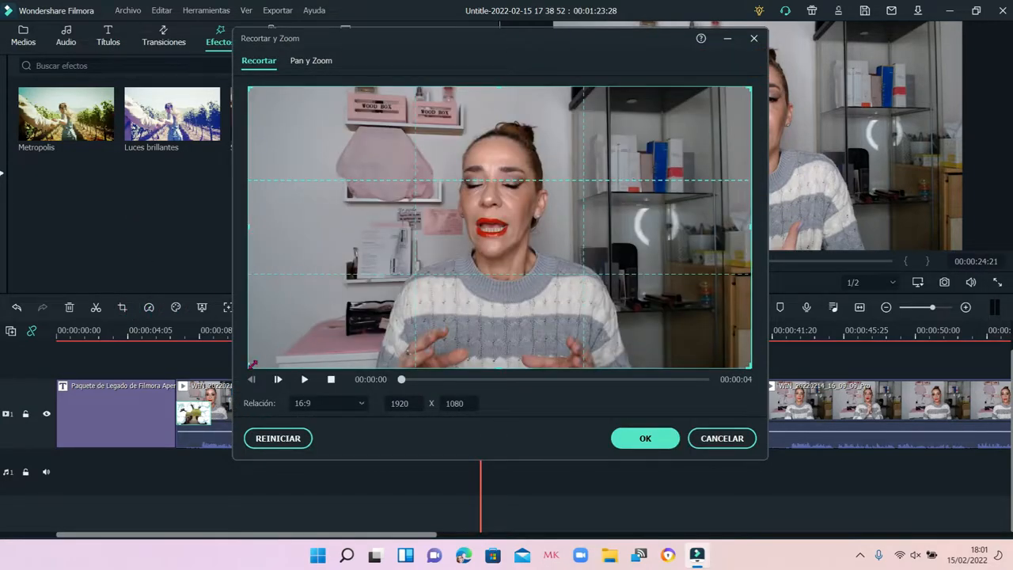
left_click_drag(252, 364, 304, 336)
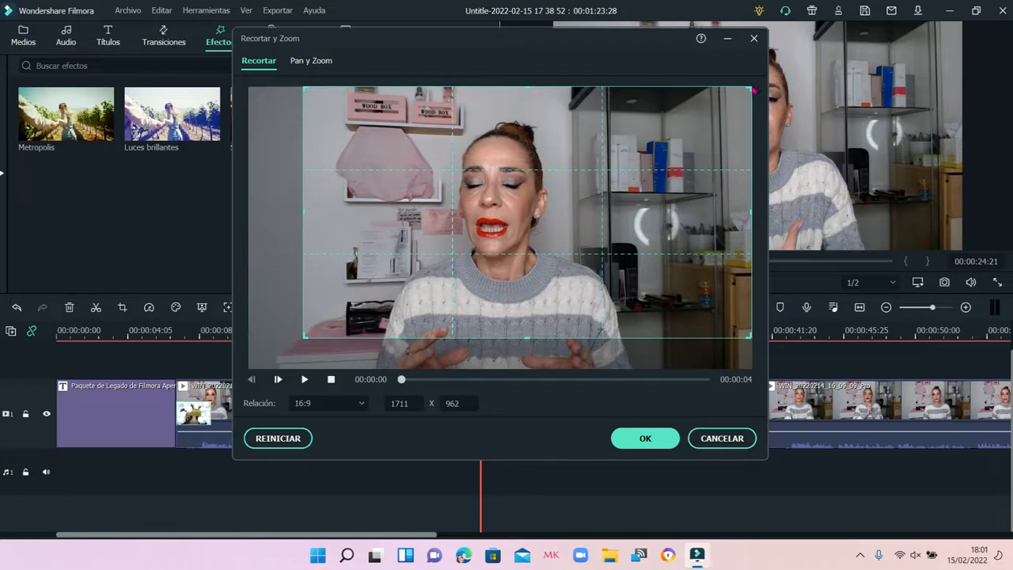
left_click_drag(750, 87, 700, 90)
left_click(653, 439)
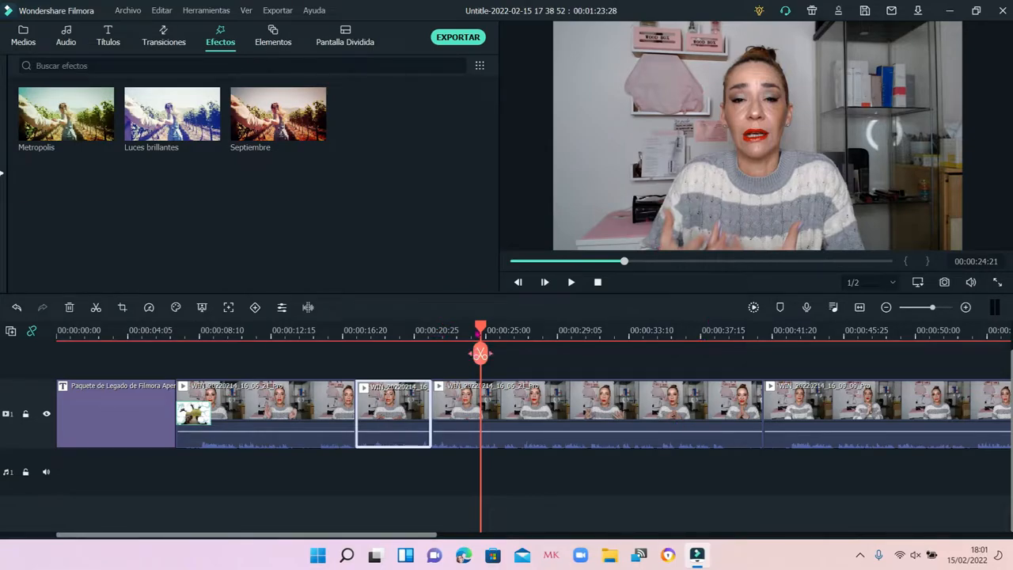
Play the timeline from about 00:00:16:25 through the cropped clip to check its framing
left_click_drag(480, 353, 345, 354)
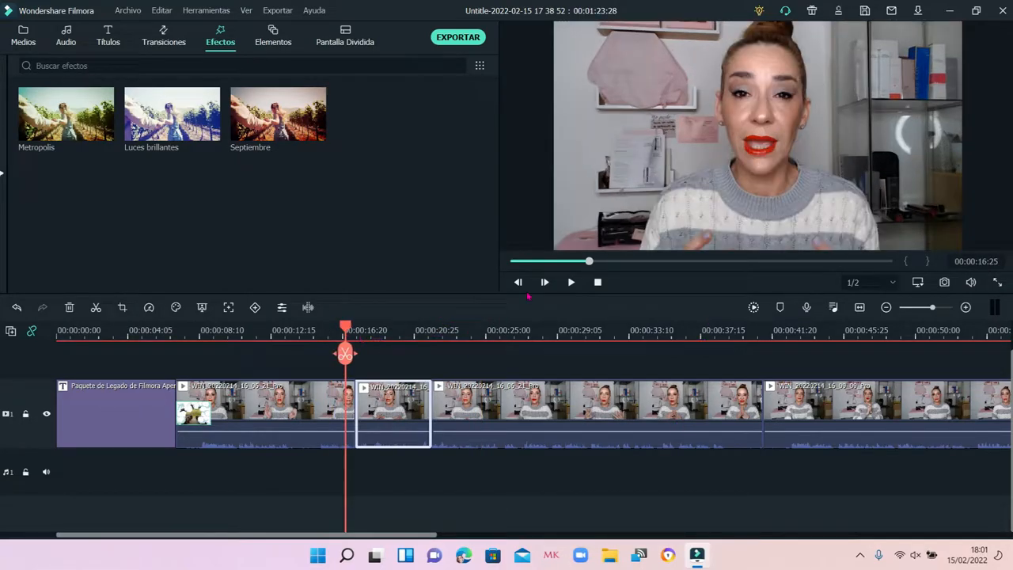
left_click(571, 283)
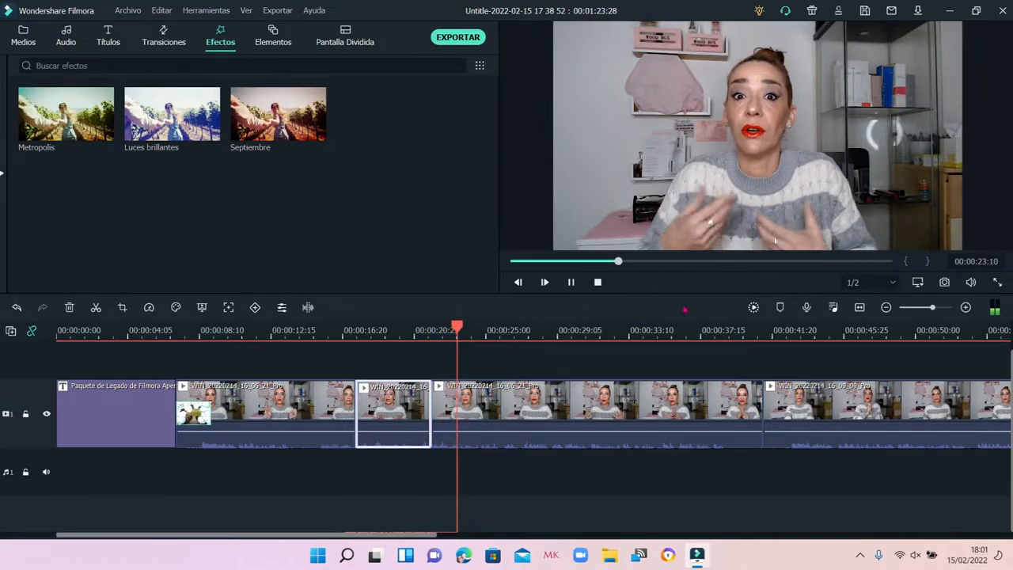
left_click(571, 282)
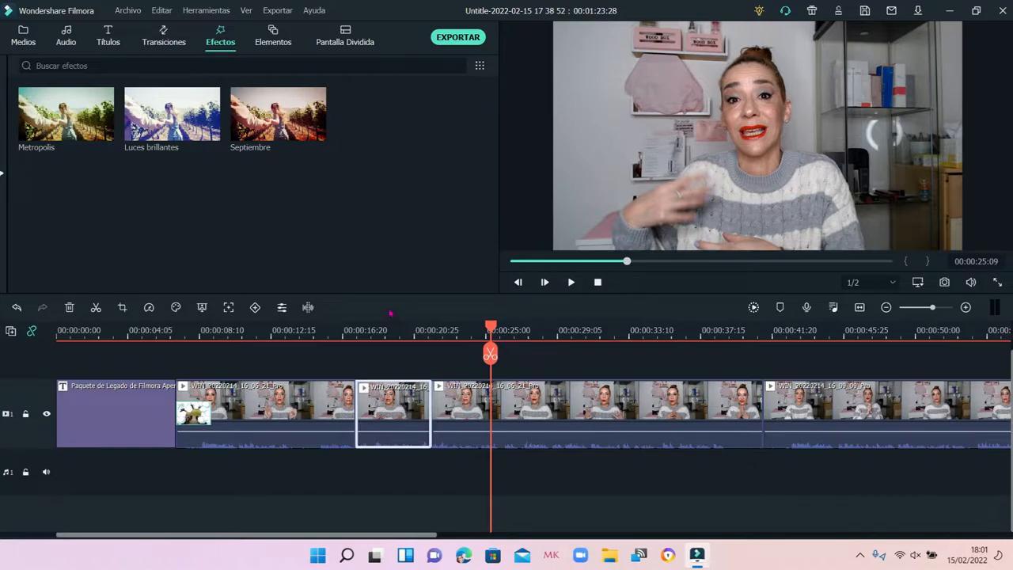
Enlarge the short clip's crop frame to the full 1920 x 1080 and switch it to Pan y Zoom
left_click(122, 308)
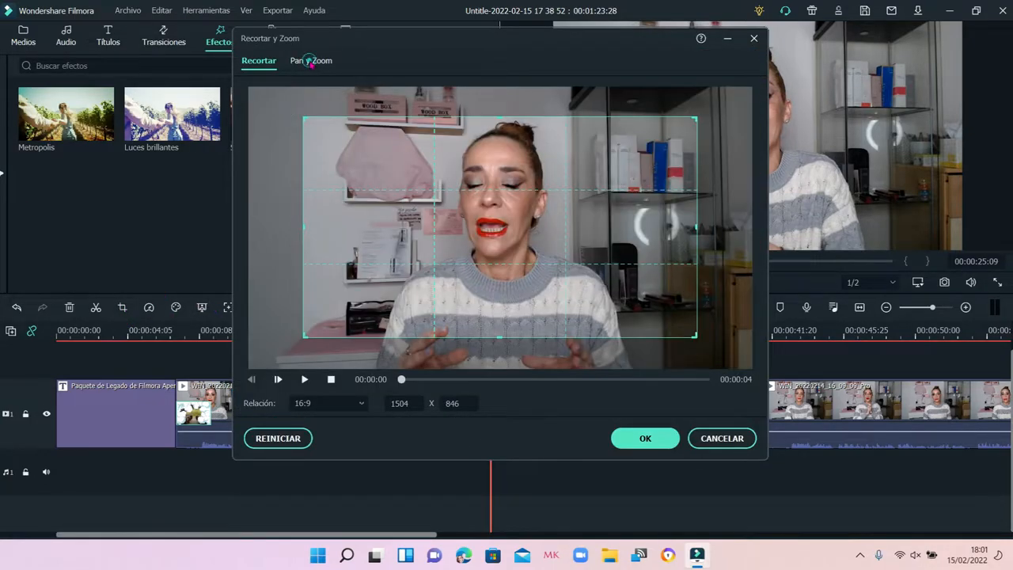
left_click(311, 62)
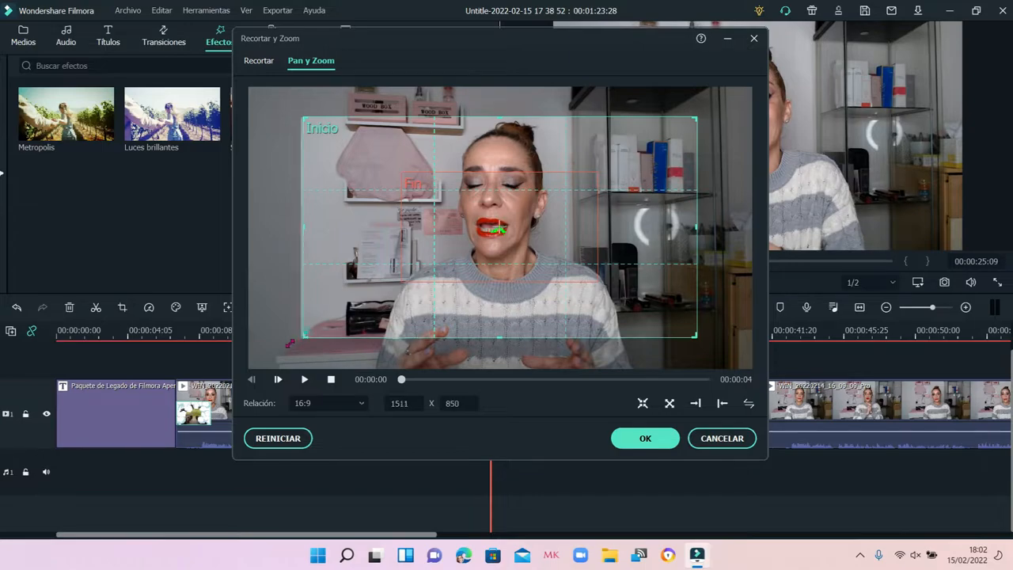
left_click_drag(297, 340, 236, 369)
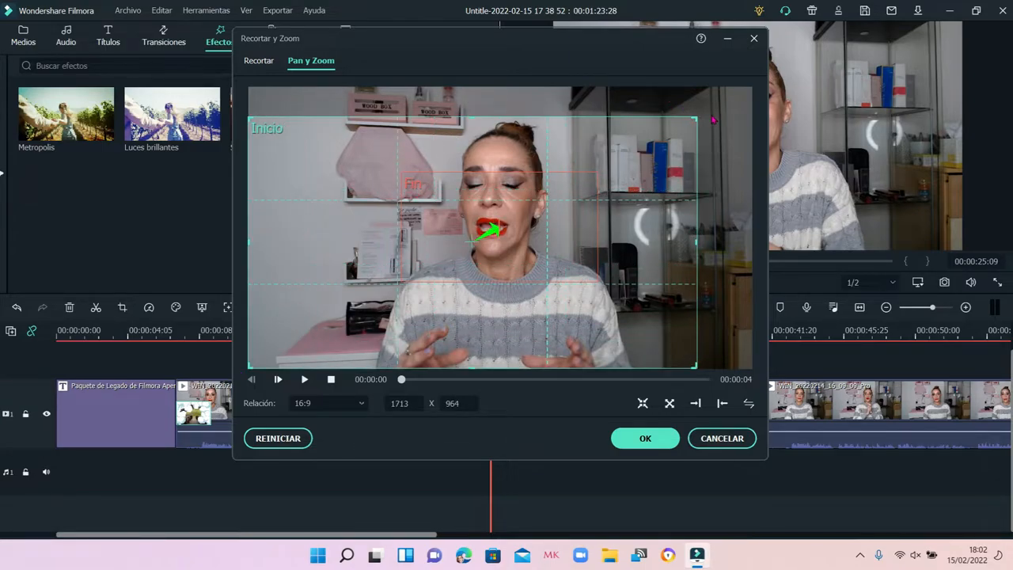
left_click(258, 61)
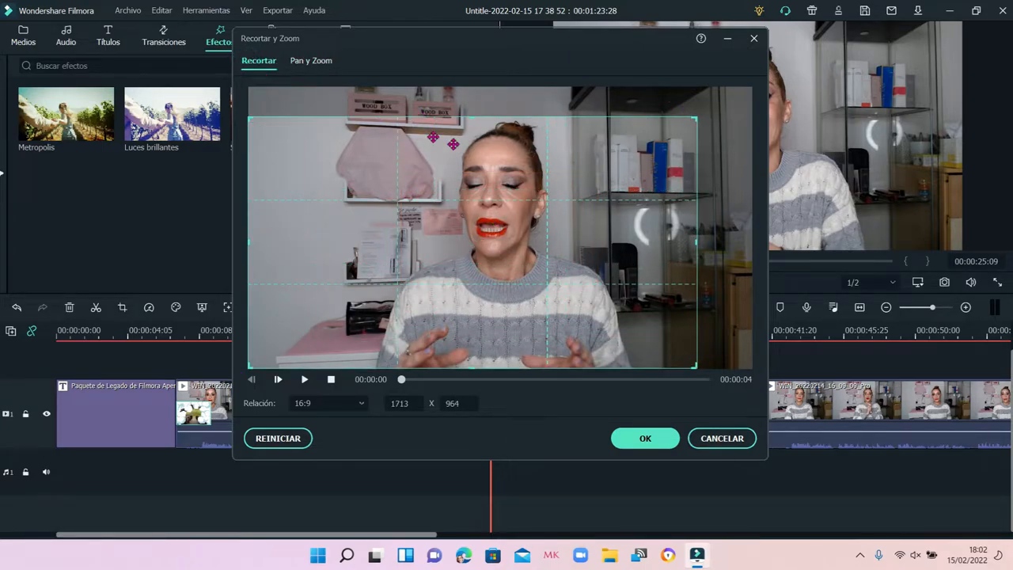
left_click_drag(692, 117, 746, 90)
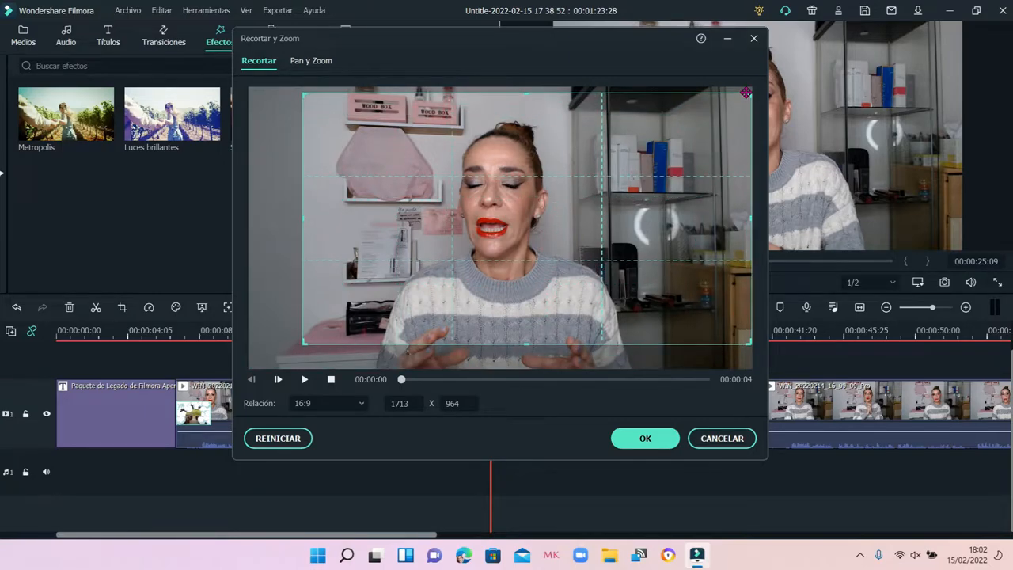
left_click_drag(306, 334, 240, 357)
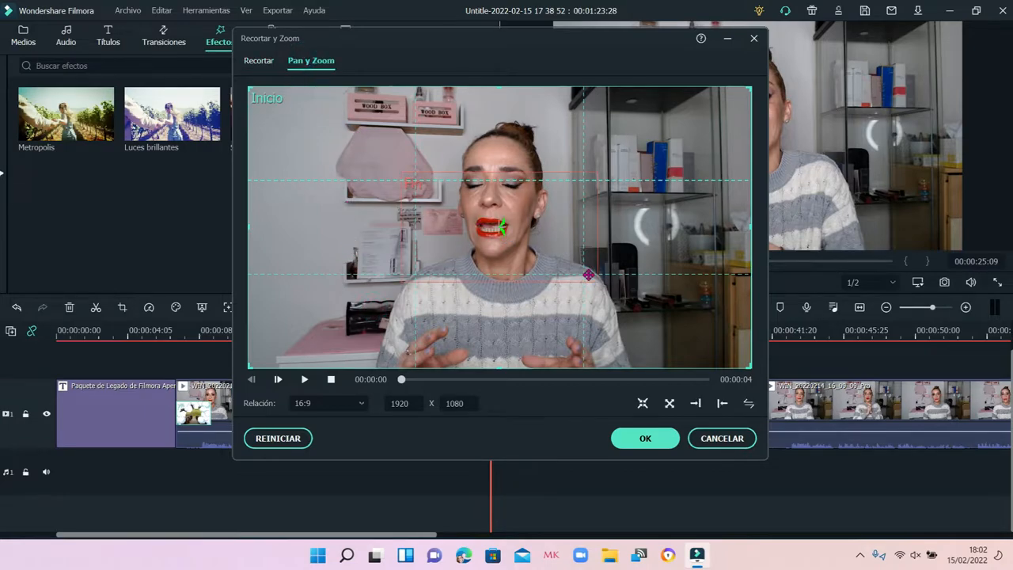
Apply the zoom-in preset of Pan y Zoom to the short clip and play the section back
left_click(643, 404)
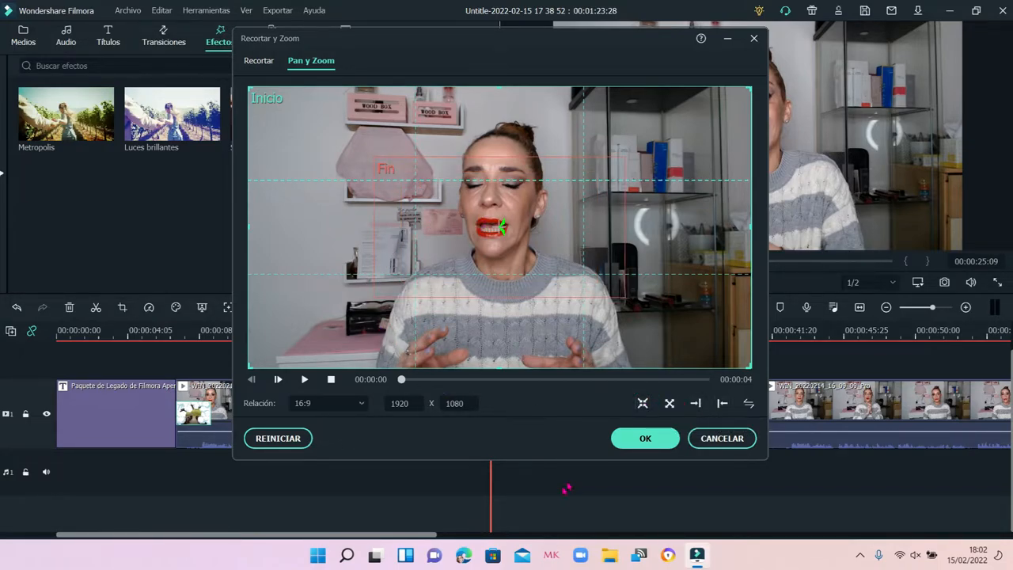
left_click(625, 437)
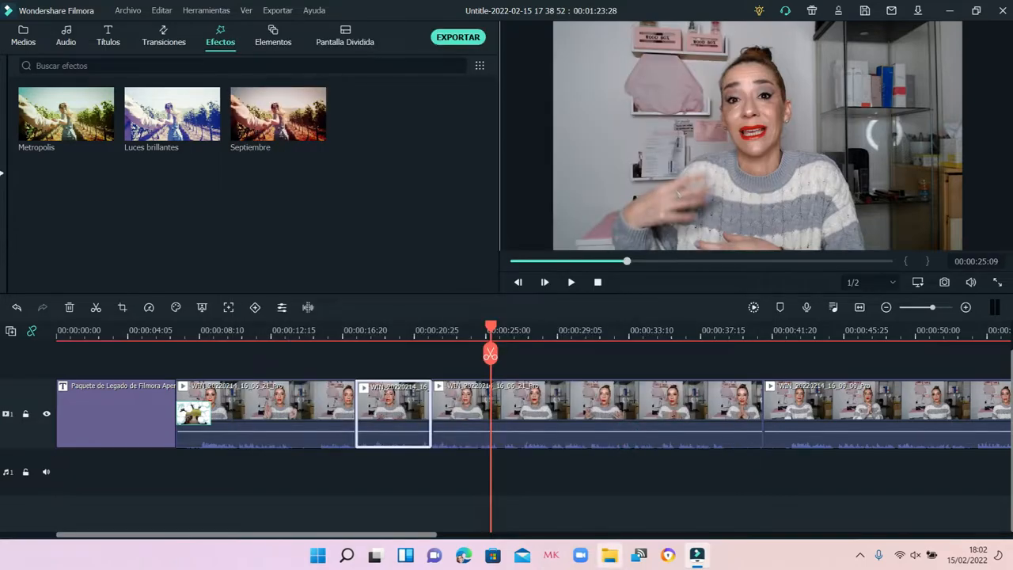
left_click(572, 285)
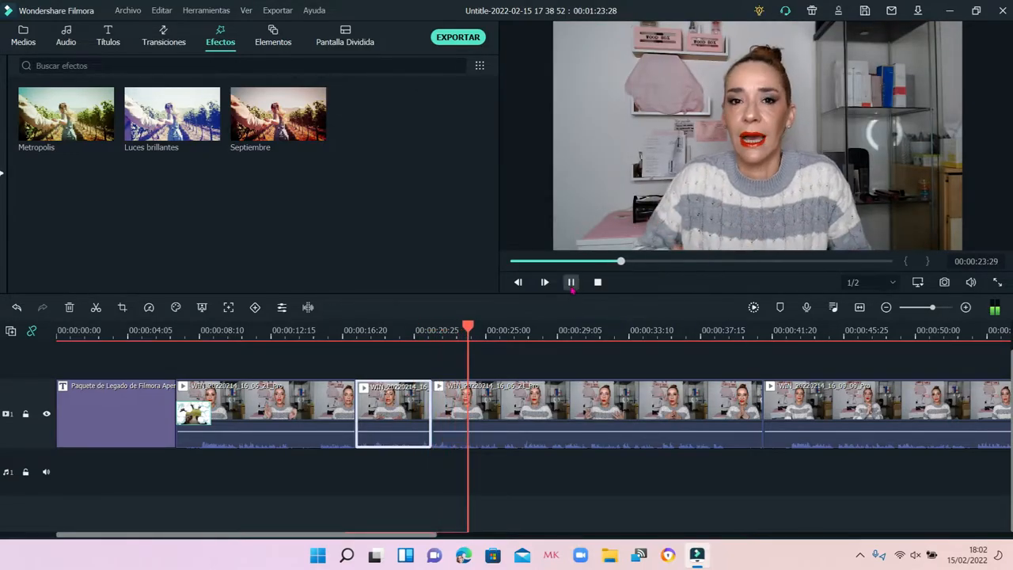
left_click(570, 282)
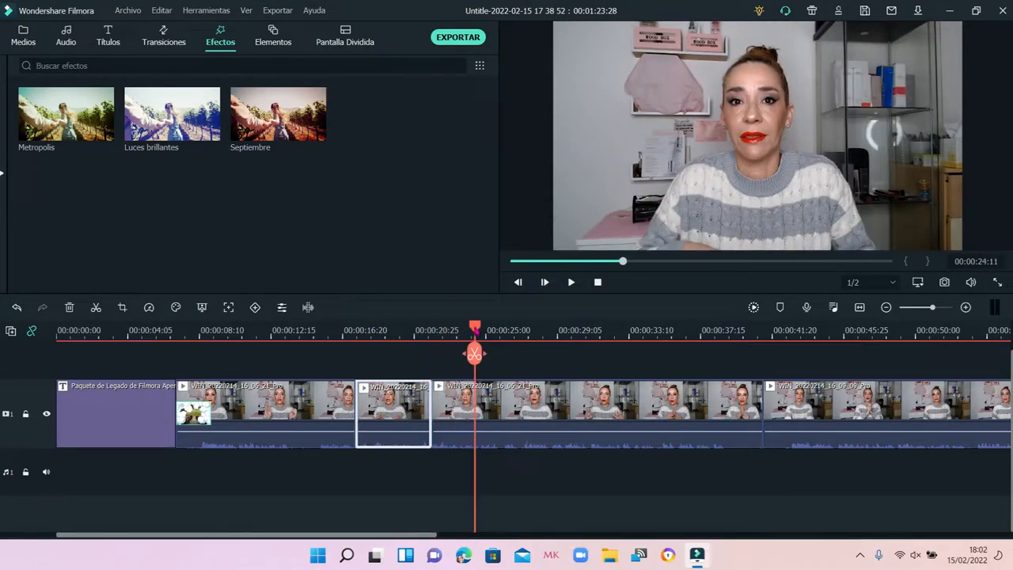
Apply the zoom-out preset of Pan y Zoom to the short clip and play it back from about 00:00:16:09
left_click_drag(475, 354, 336, 353)
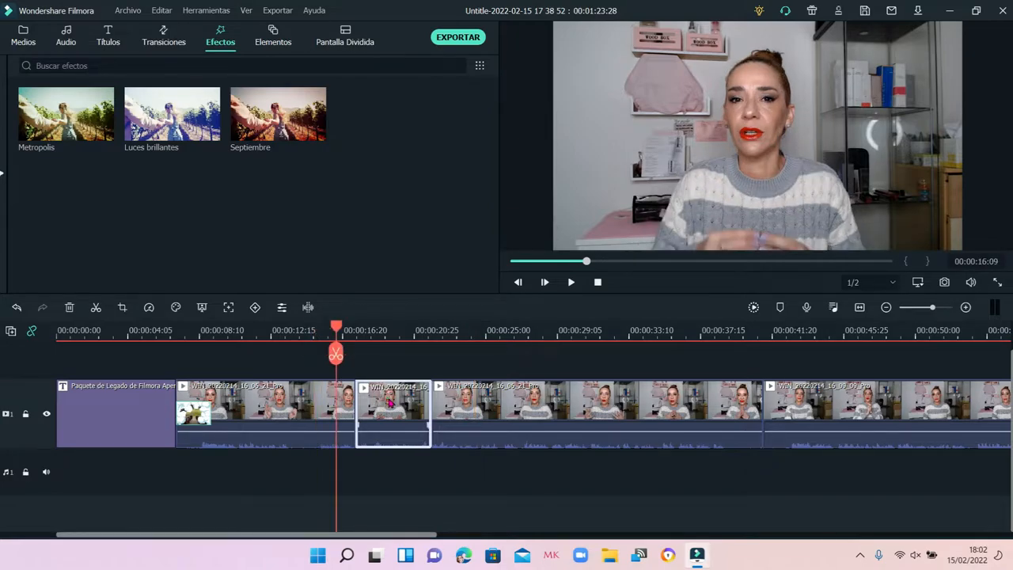
left_click(122, 307)
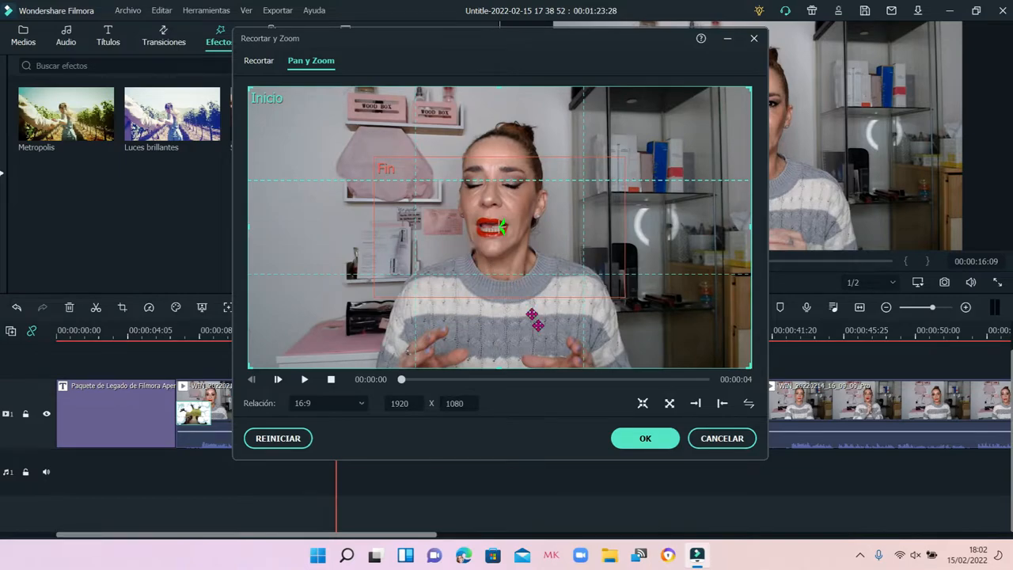
left_click(669, 403)
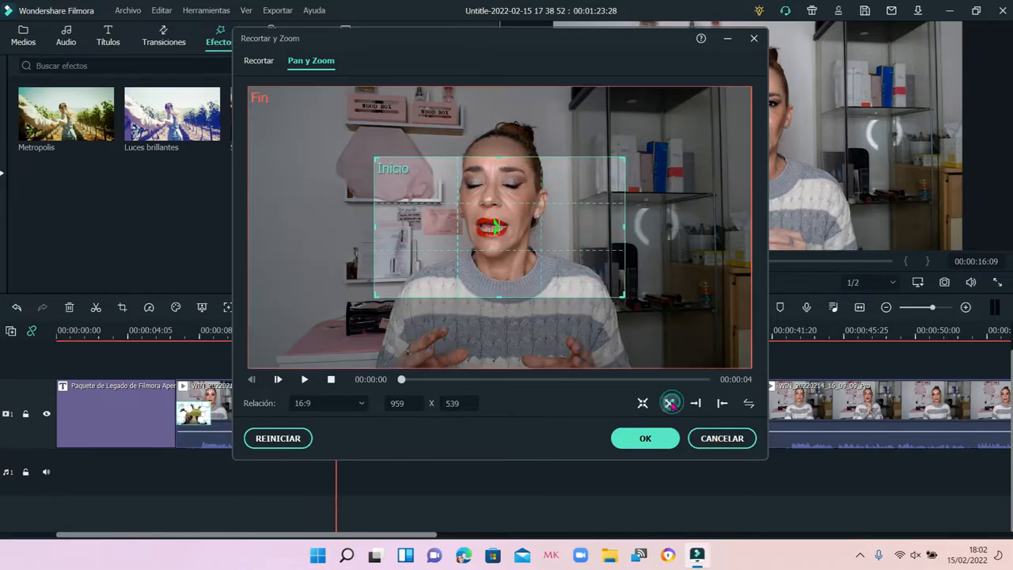
left_click(631, 441)
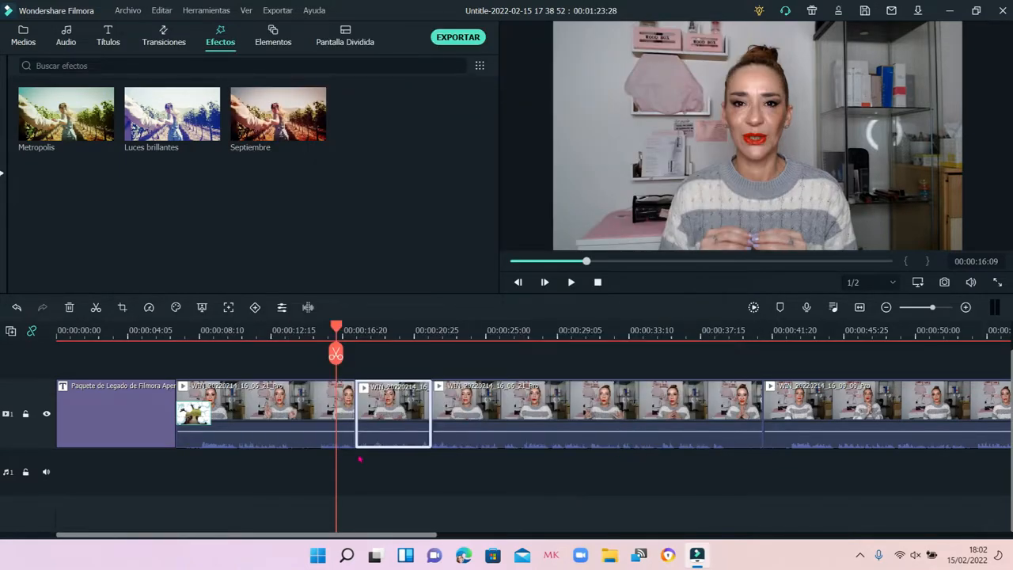
left_click(570, 282)
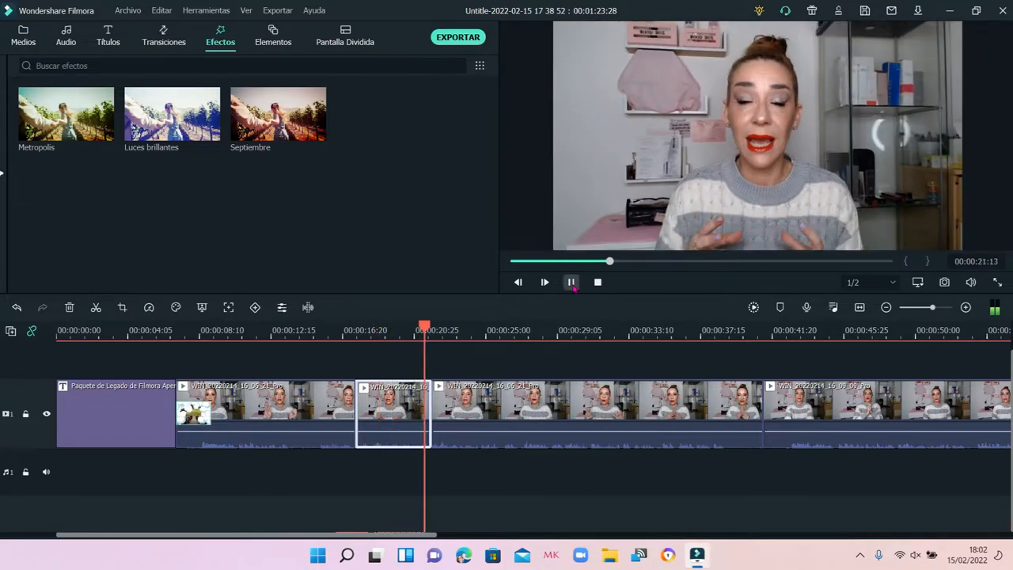
left_click(570, 282)
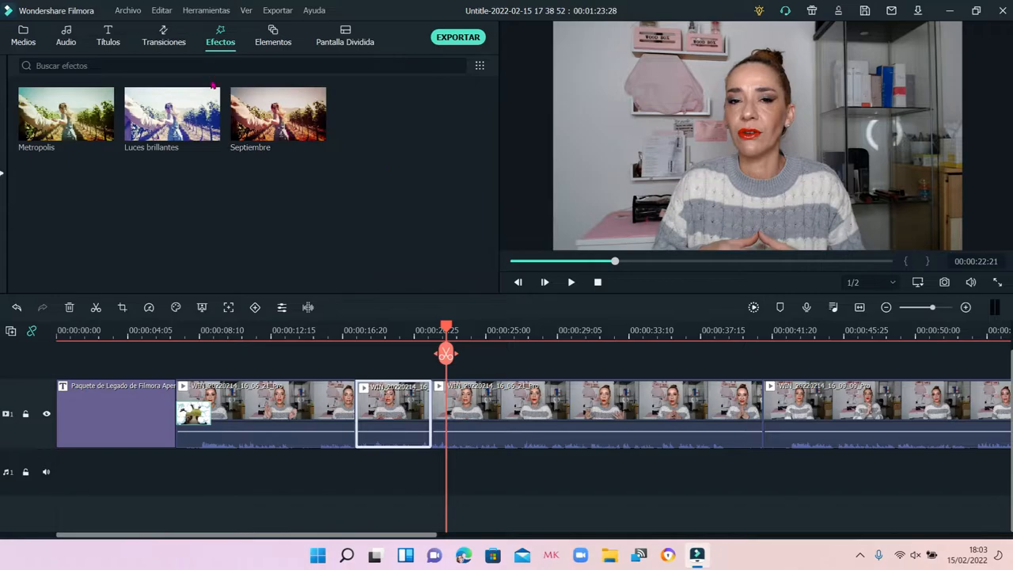
Browse the downloaded Pantalla Dividida templates and place the favourite side-by-side two-pane one above the main clips at about 00:00:25:01
left_click(349, 36)
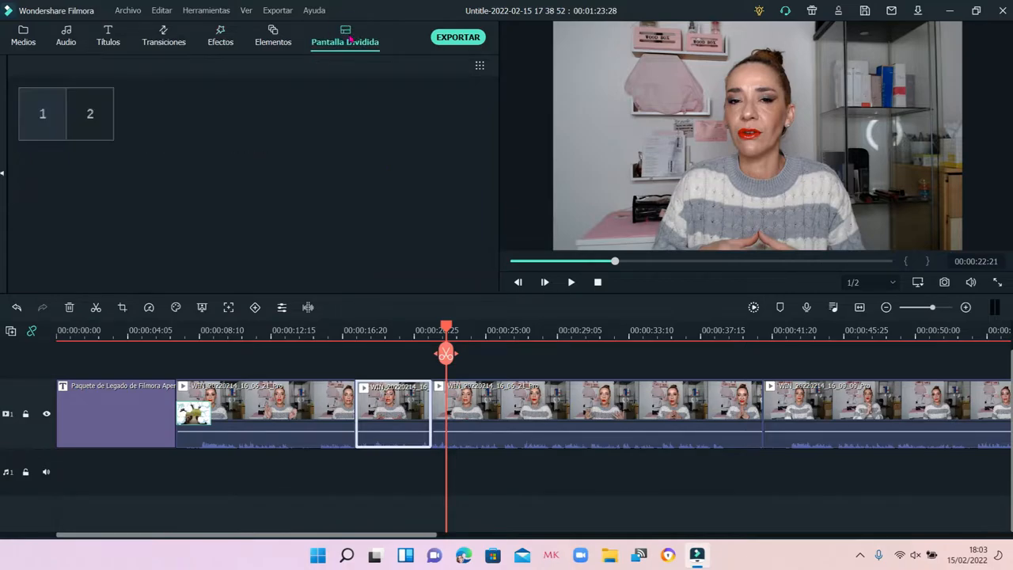
left_click(2, 177)
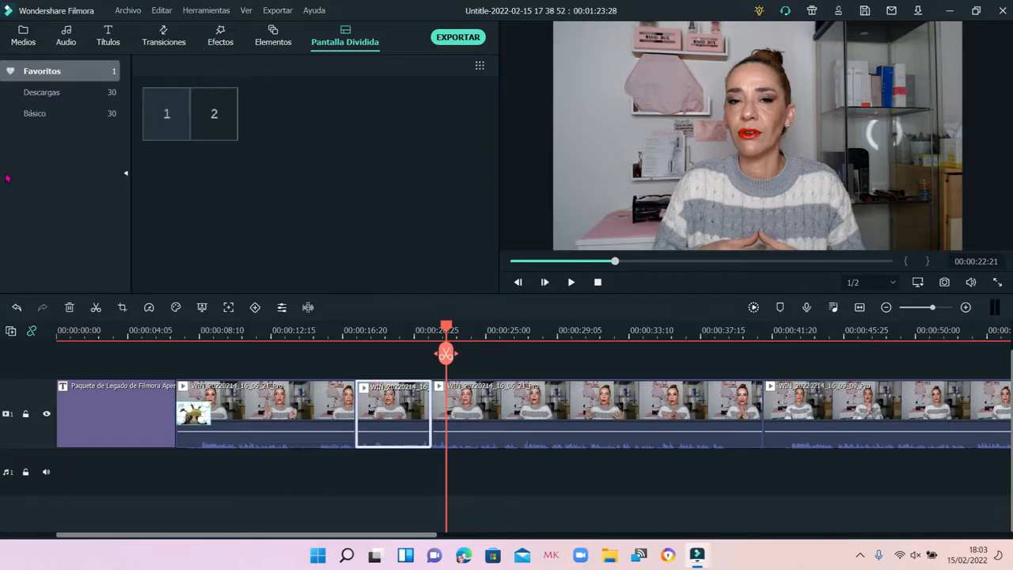
left_click(75, 91)
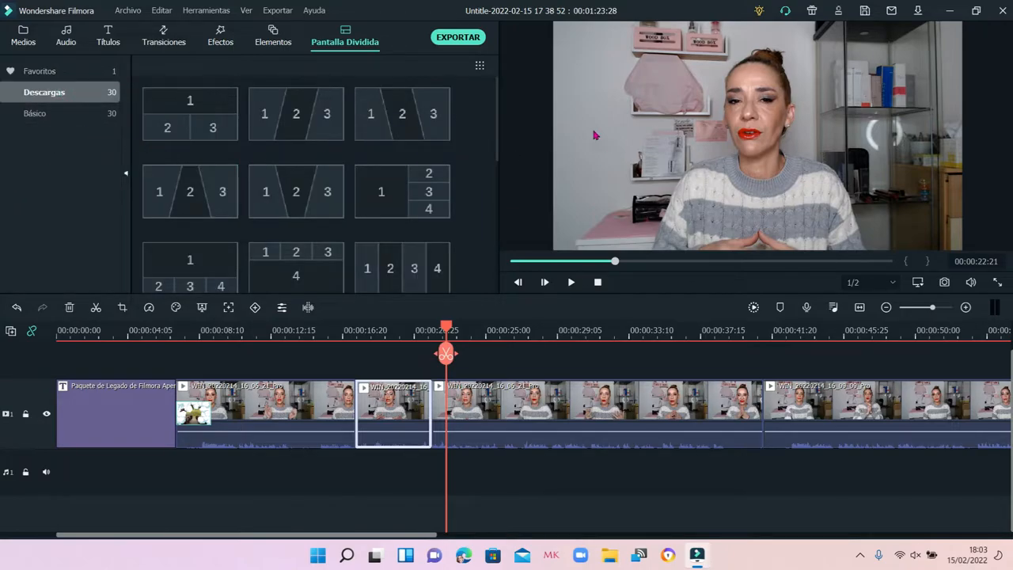
mouse_move(497, 119)
left_mouse_down()
mouse_move(517, 230)
mouse_move(498, 112)
left_mouse_up()
left_click(70, 71)
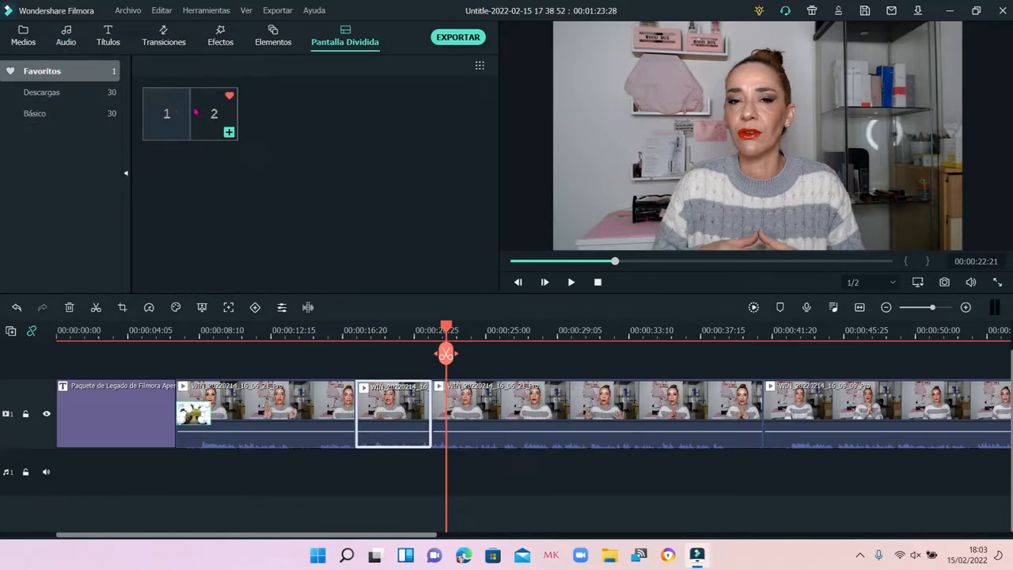
left_click_drag(194, 105, 491, 369)
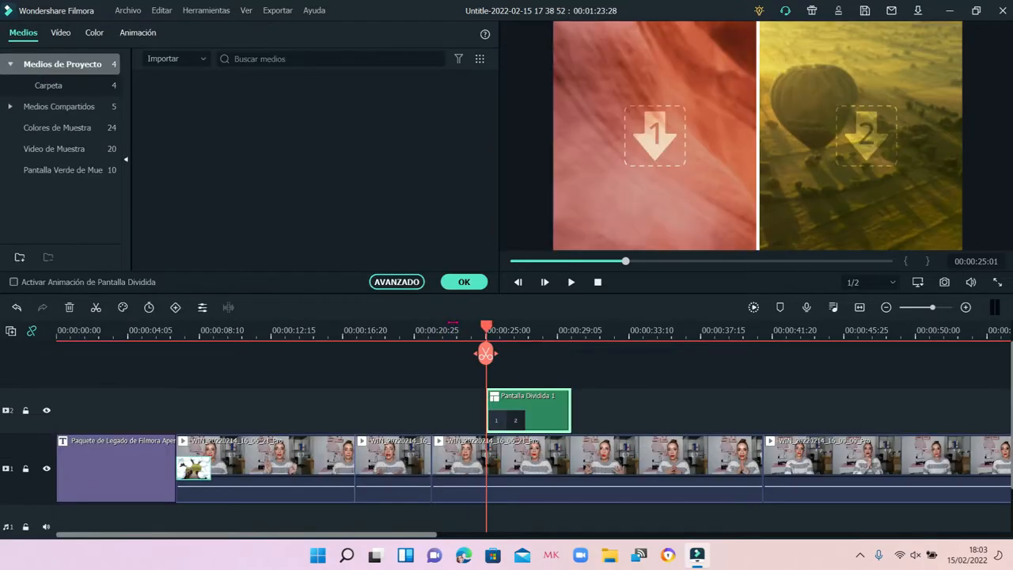
Fill the first pane of the split screen with the clip VID_20220206_181048(2)
left_click(475, 333)
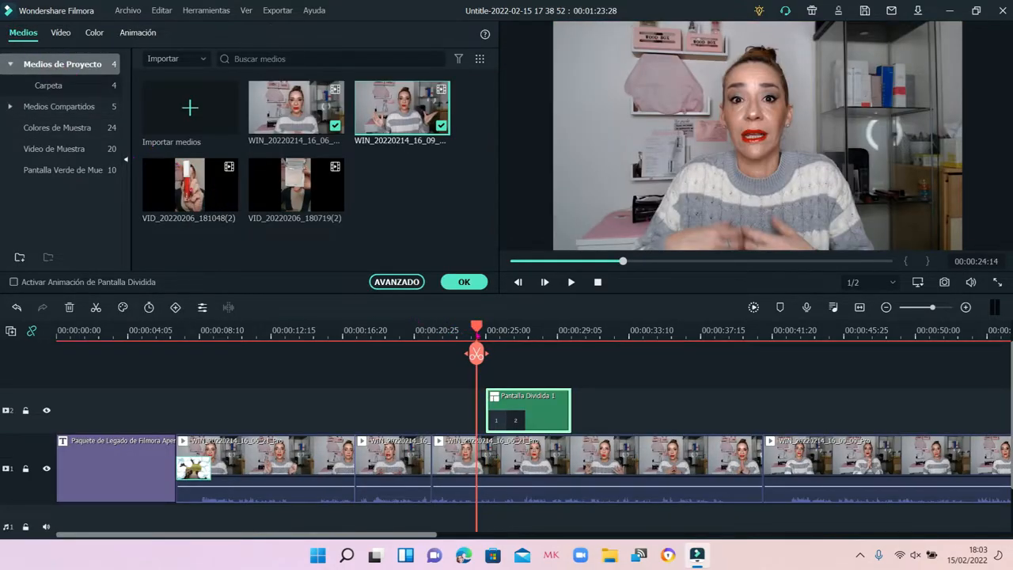
left_click_drag(479, 326, 500, 327)
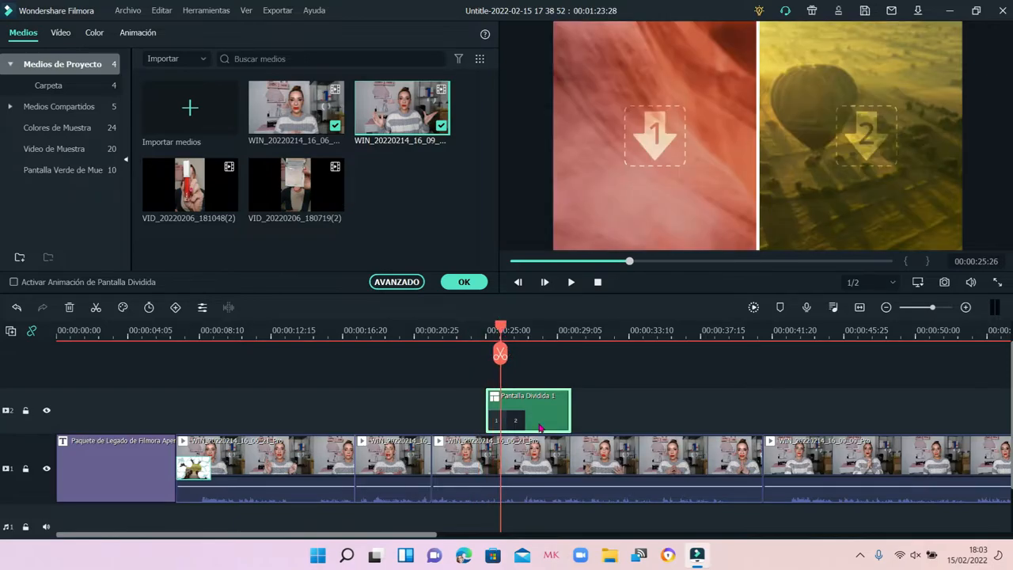
left_click(600, 168)
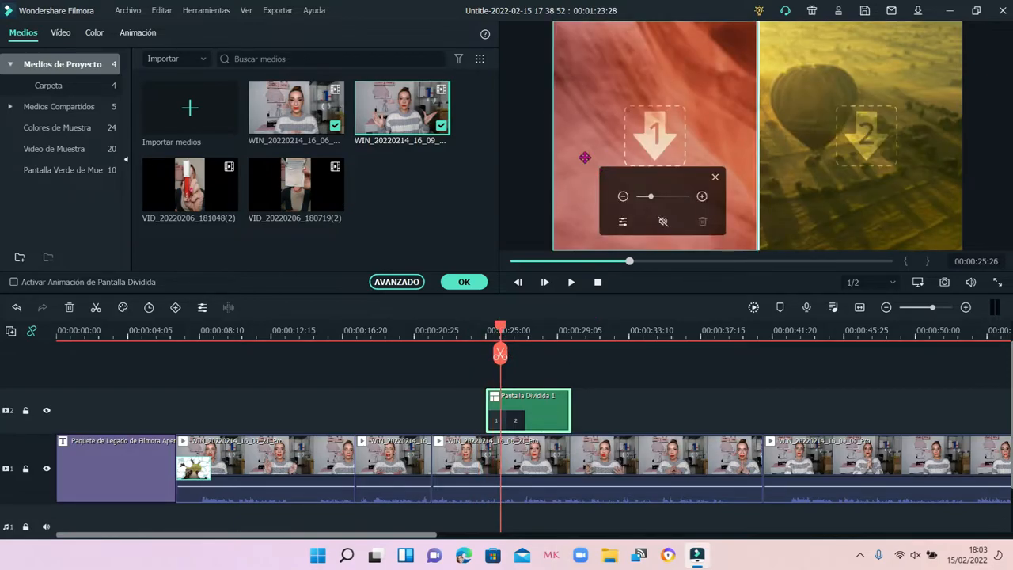
left_click_drag(581, 156, 546, 157)
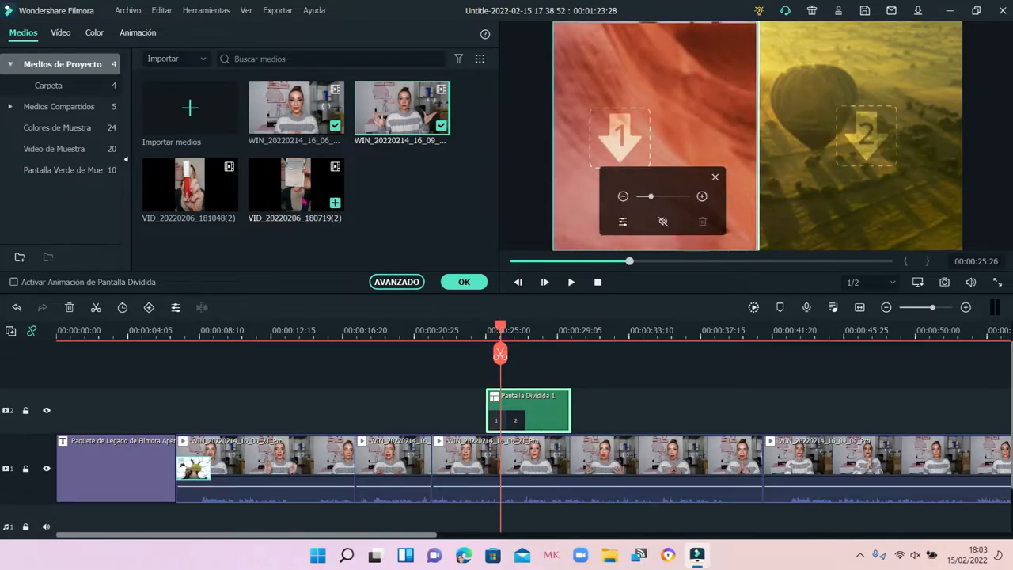
left_click(211, 200)
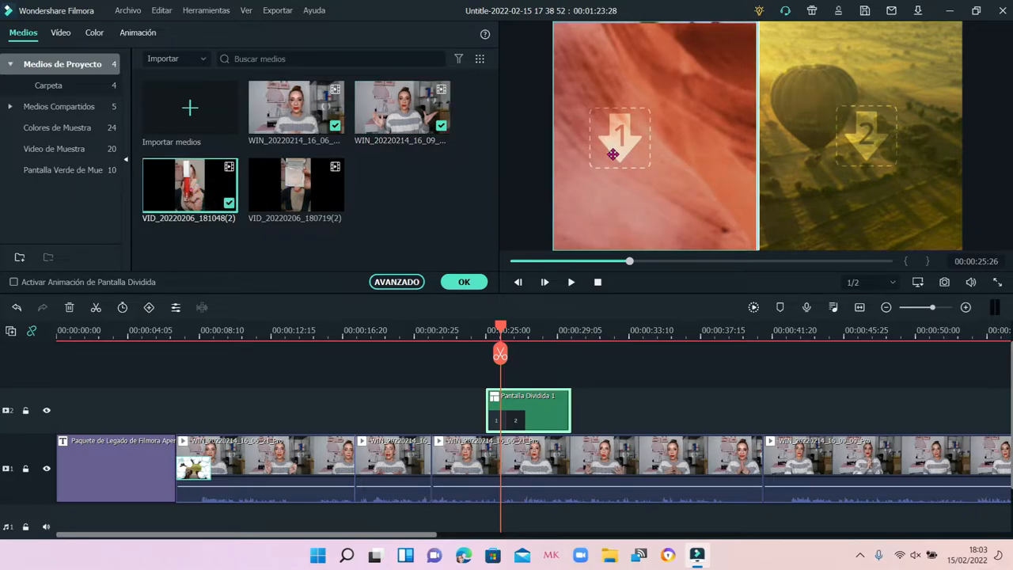
left_click_drag(613, 154, 614, 155)
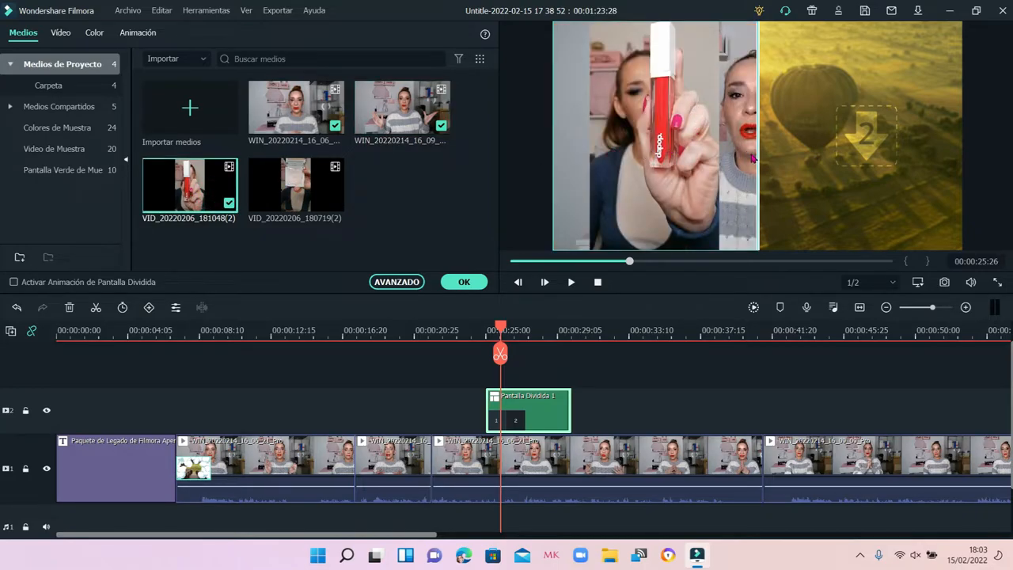
Enlarge the first pane's clip until it covers the whole pane, and mute its audio
left_click(633, 177)
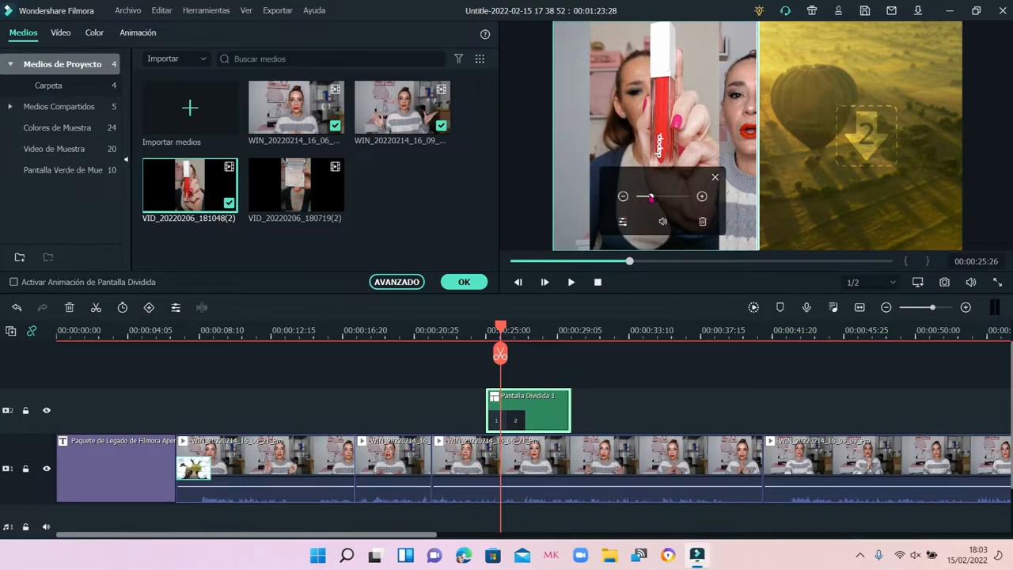
left_click_drag(651, 197, 659, 200)
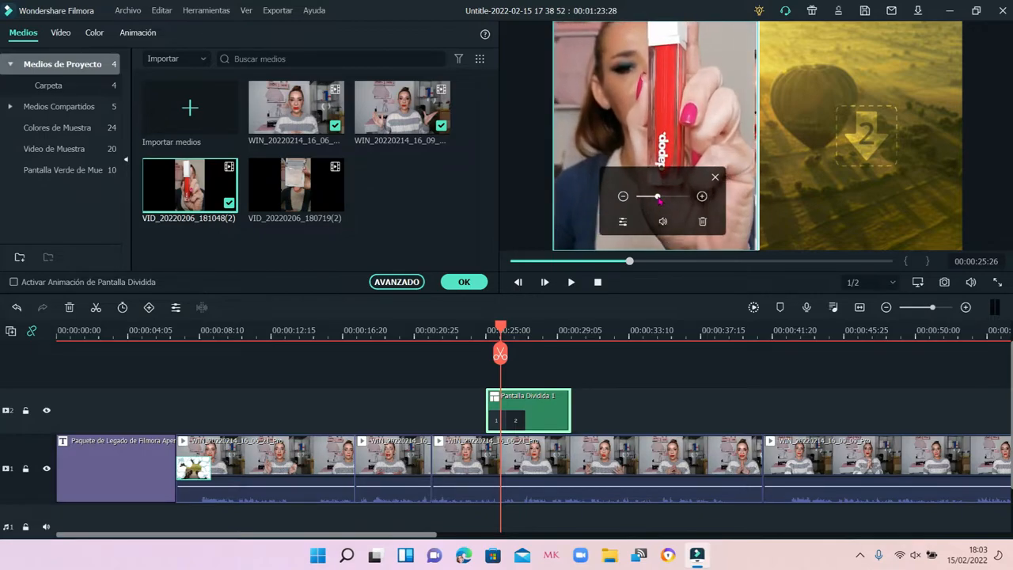
left_click(662, 221)
left_click(716, 178)
Fill the split screen's second pane with VID_20220206_180719(2), muted, enlarged to cover the pane and moved down so the product box shows
left_click(798, 183)
left_click_drag(283, 186, 836, 141)
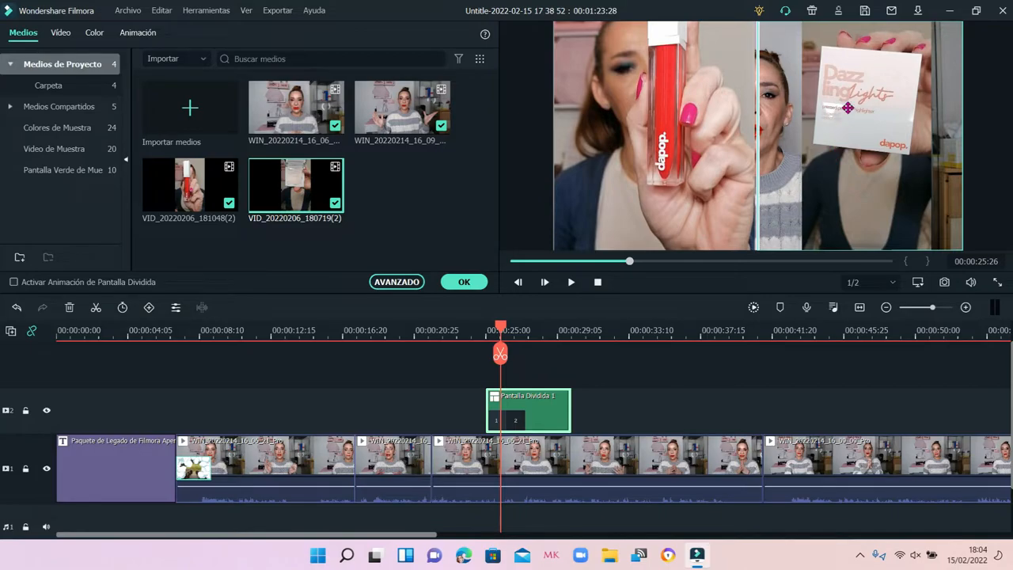
left_click(665, 222)
left_click_drag(650, 195, 661, 198)
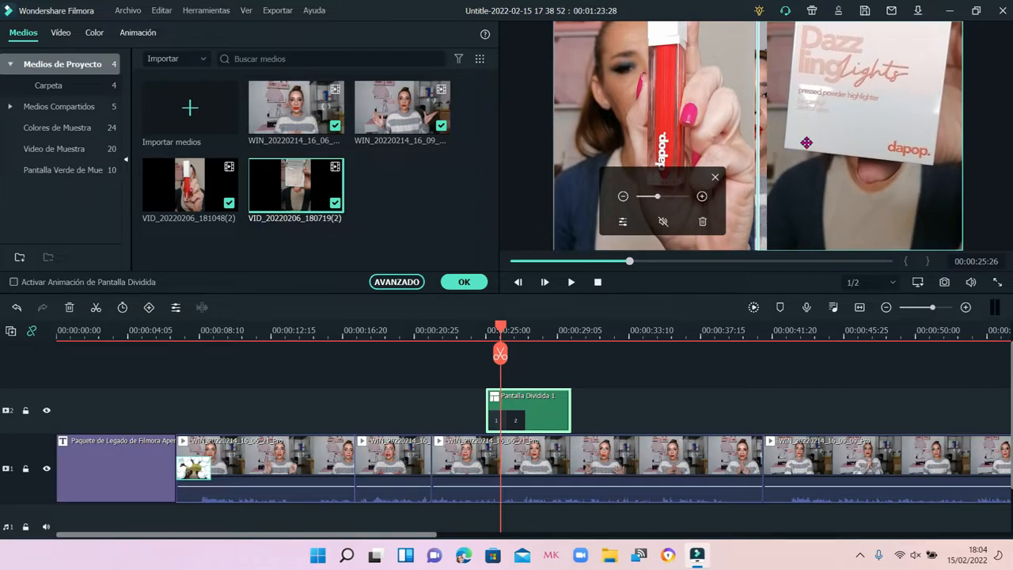
left_click_drag(804, 143, 807, 174)
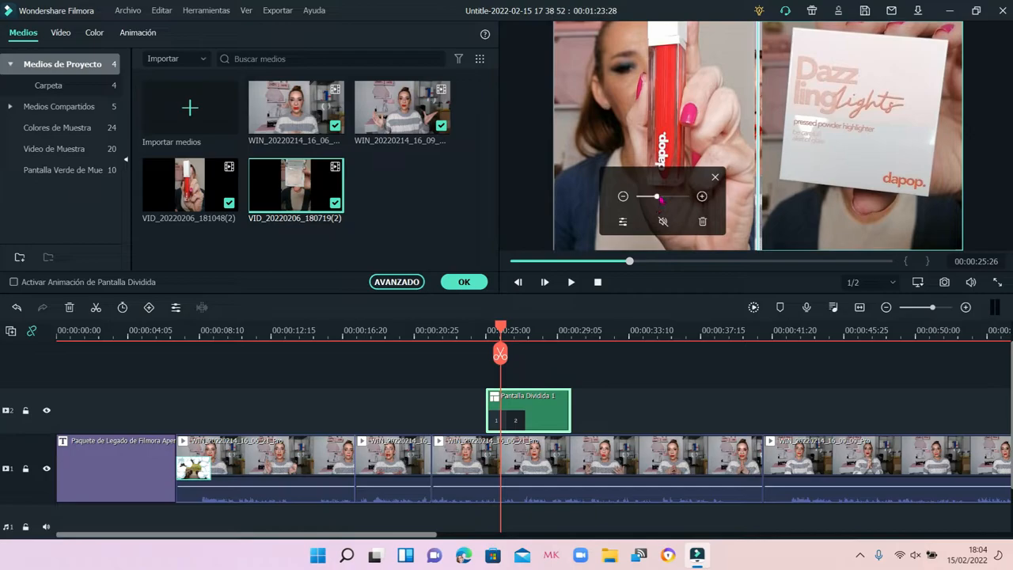
left_click_drag(657, 196, 661, 200)
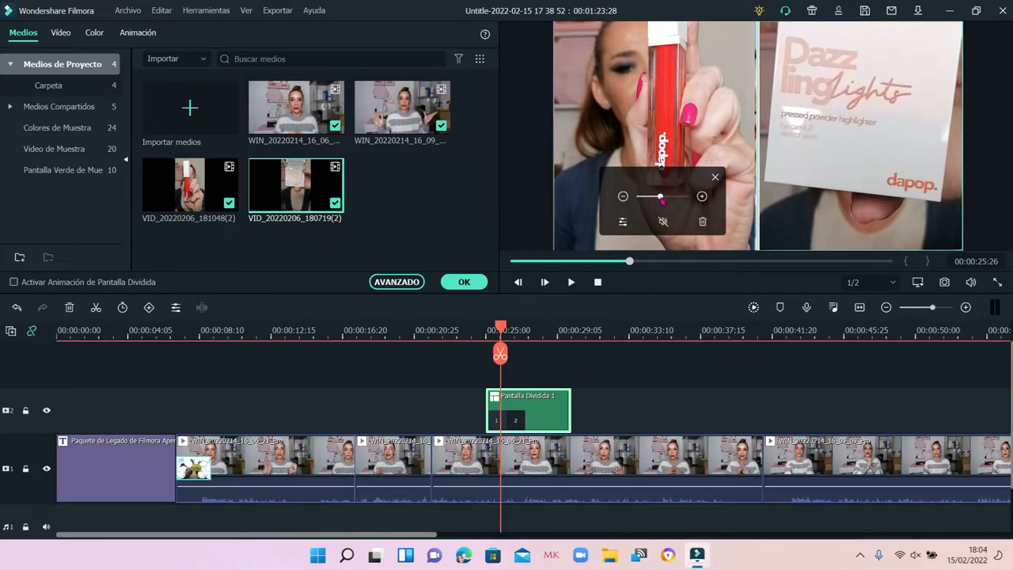
left_click(712, 179)
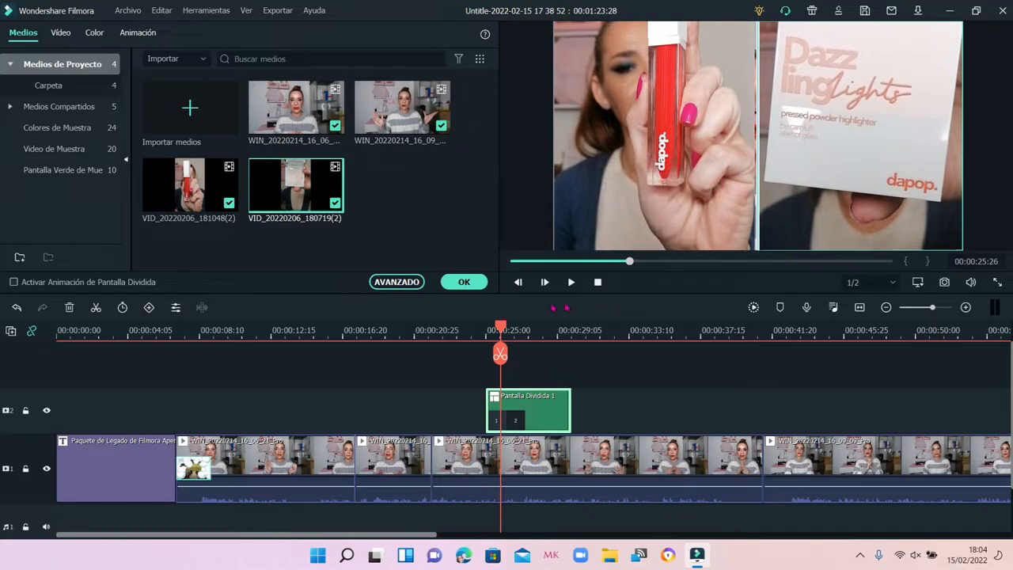
left_click(479, 283)
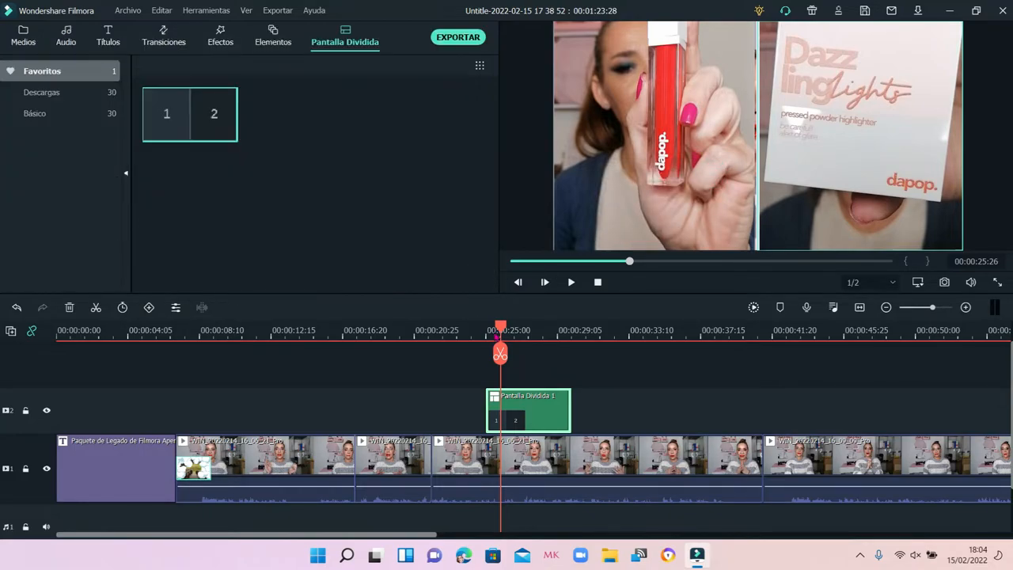
Play back the split screen section from just before its start
left_click_drag(501, 325, 472, 326)
left_click(570, 282)
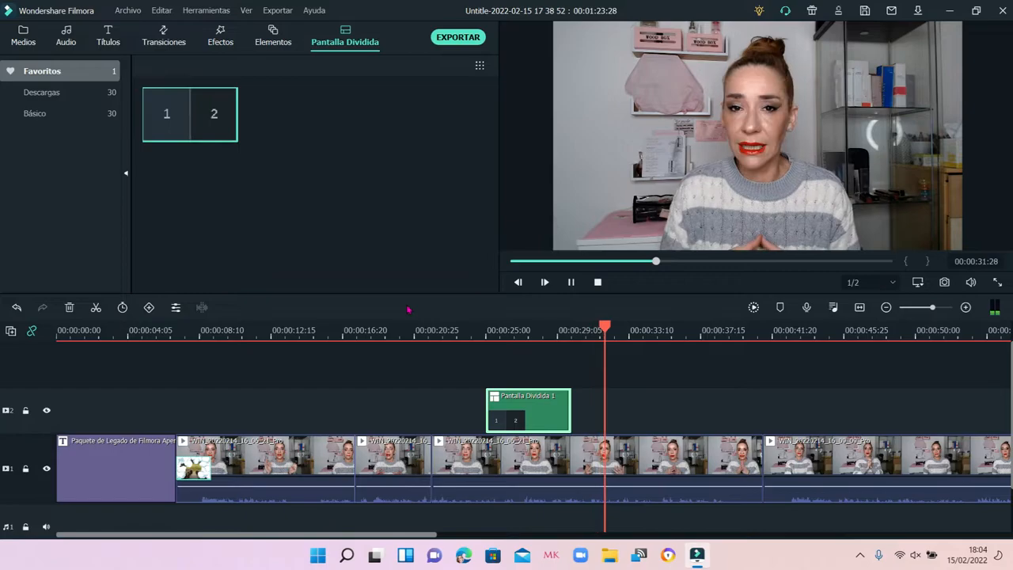
left_click(571, 282)
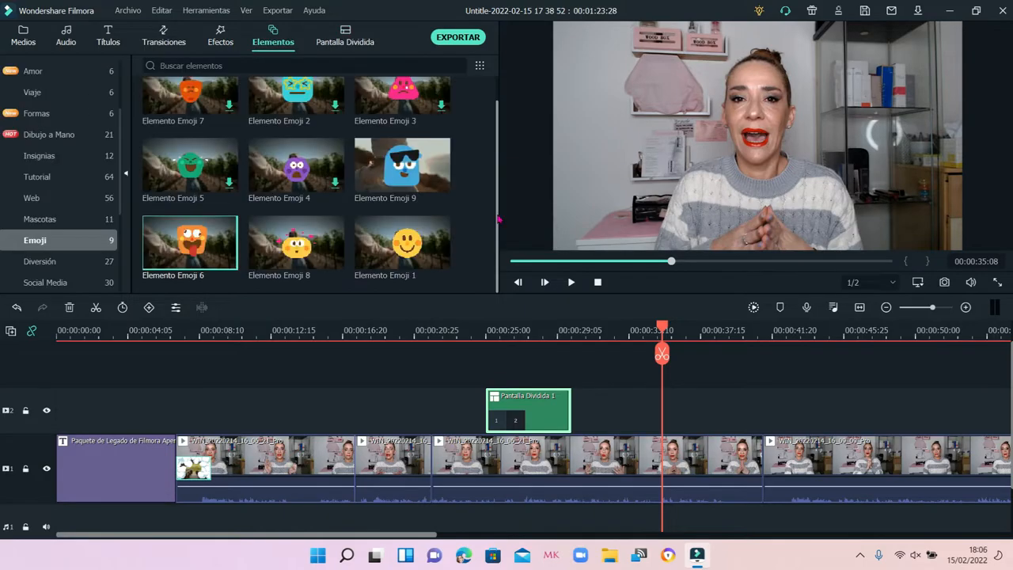
Place Elemento Emoji 1 on the track above the main clips at about 00:00:35:08
scroll(499, 219, "up", 1)
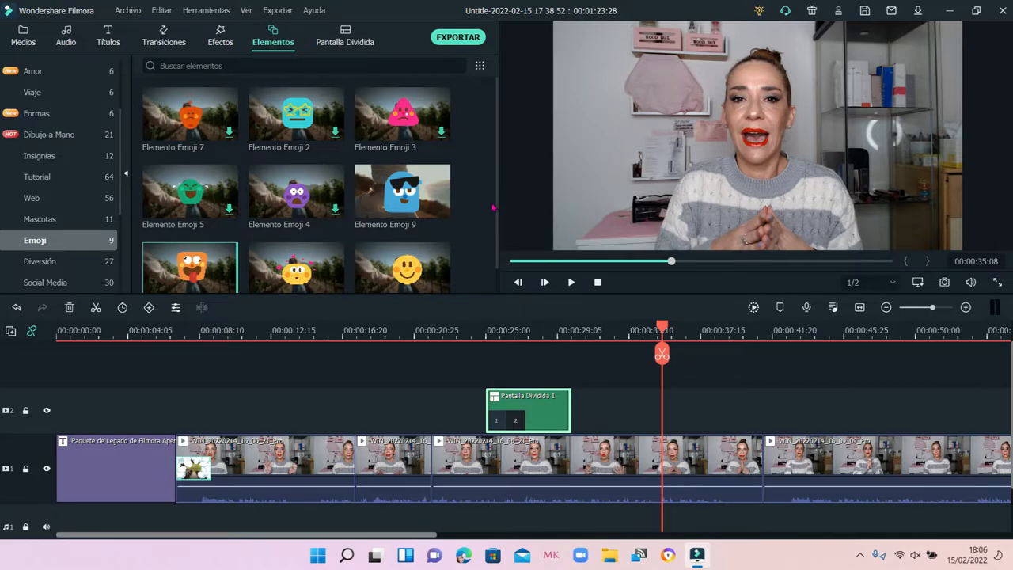
scroll(380, 237, "down", 1)
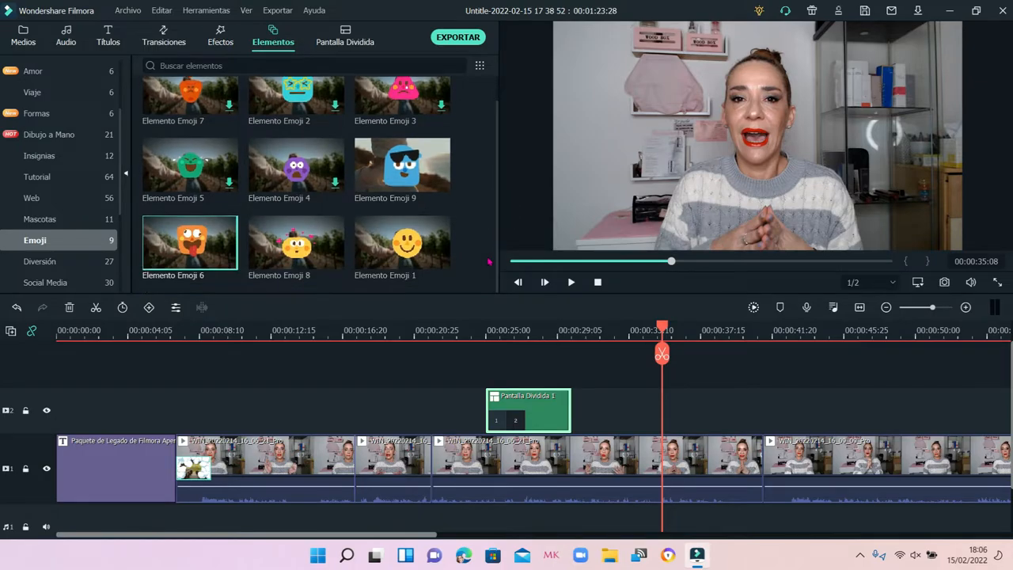
left_click(392, 257)
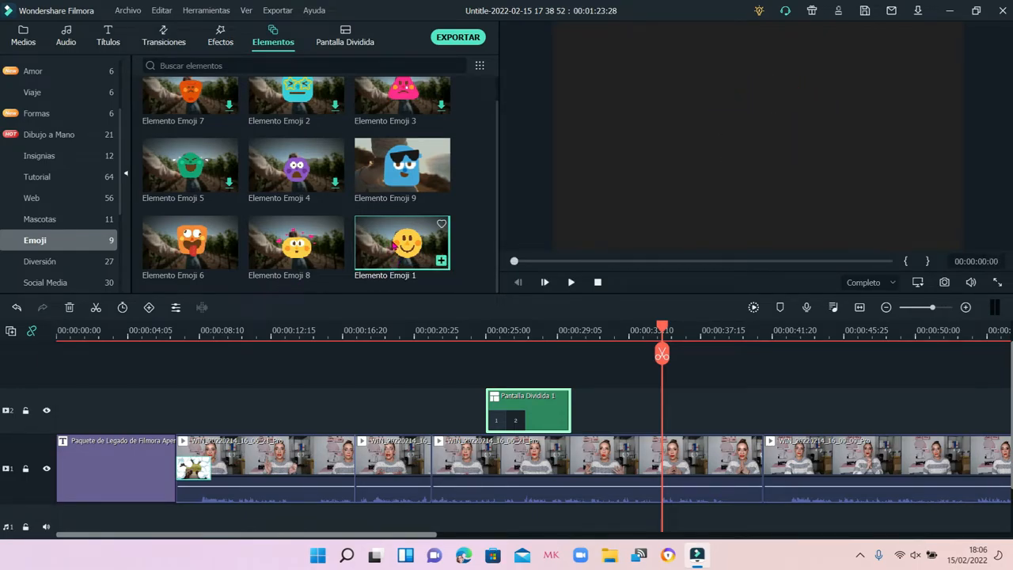
left_click_drag(392, 246, 657, 399)
Play back the emoji section, and shrink and reposition the emoji over the presenter's face
left_click_drag(663, 327, 637, 324)
left_click(572, 283)
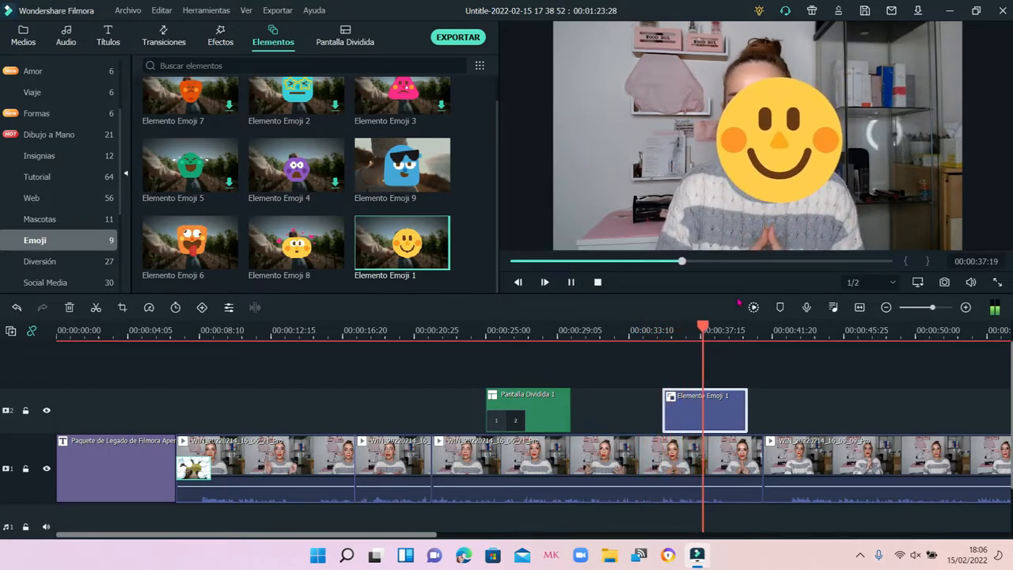
left_click(570, 282)
left_click_drag(728, 140, 735, 148)
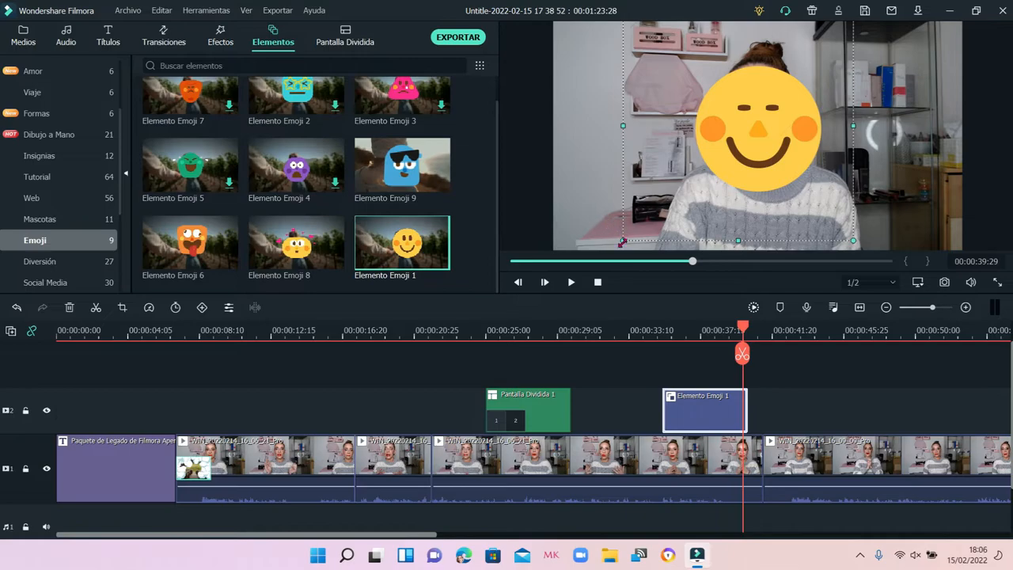
left_click_drag(635, 238, 650, 228)
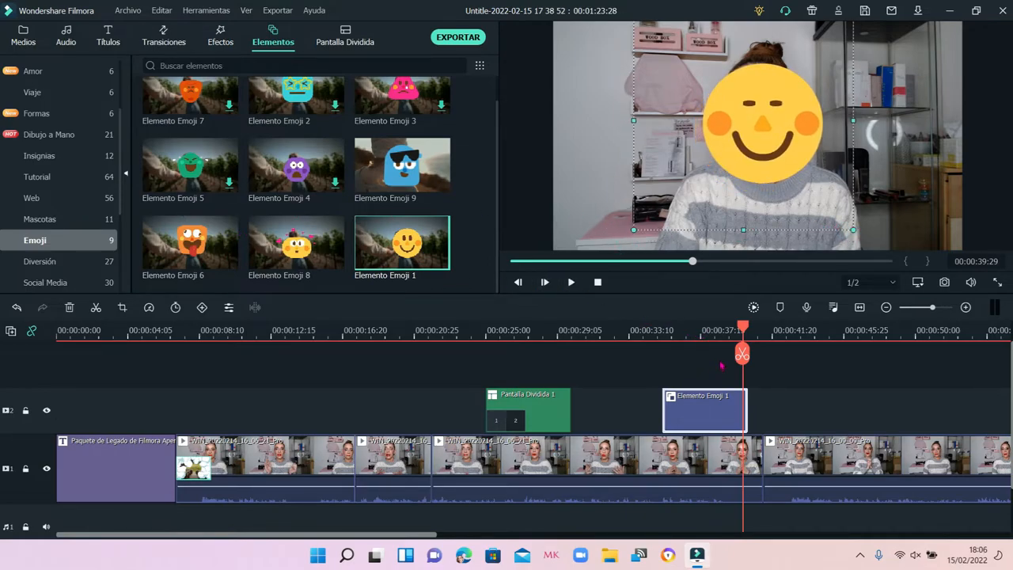
Replace the emoji with the Electricidad Azul element from Diversión at about 00:00:39:29 and play it back
left_click(51, 261)
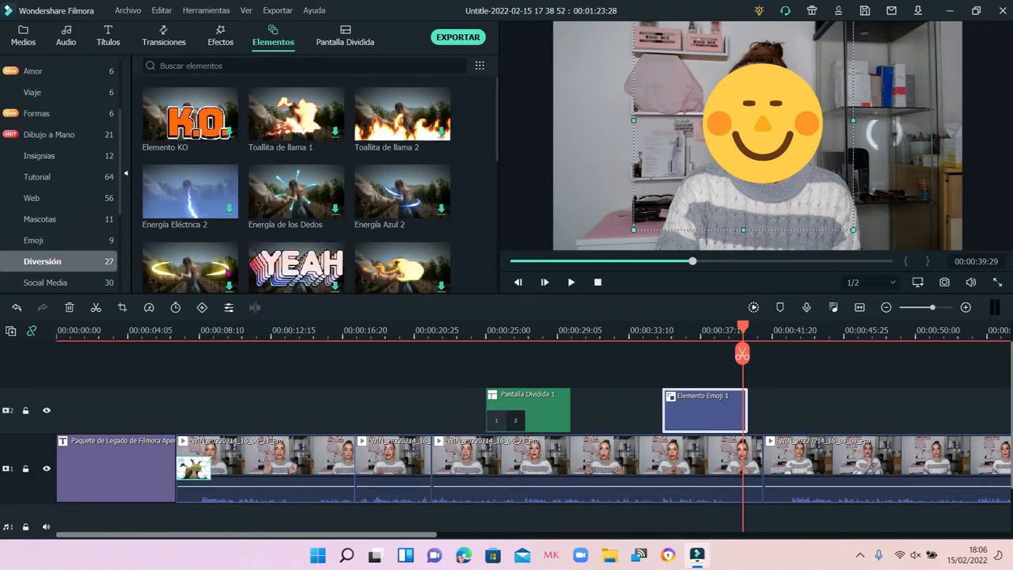
left_click_drag(497, 155, 472, 223)
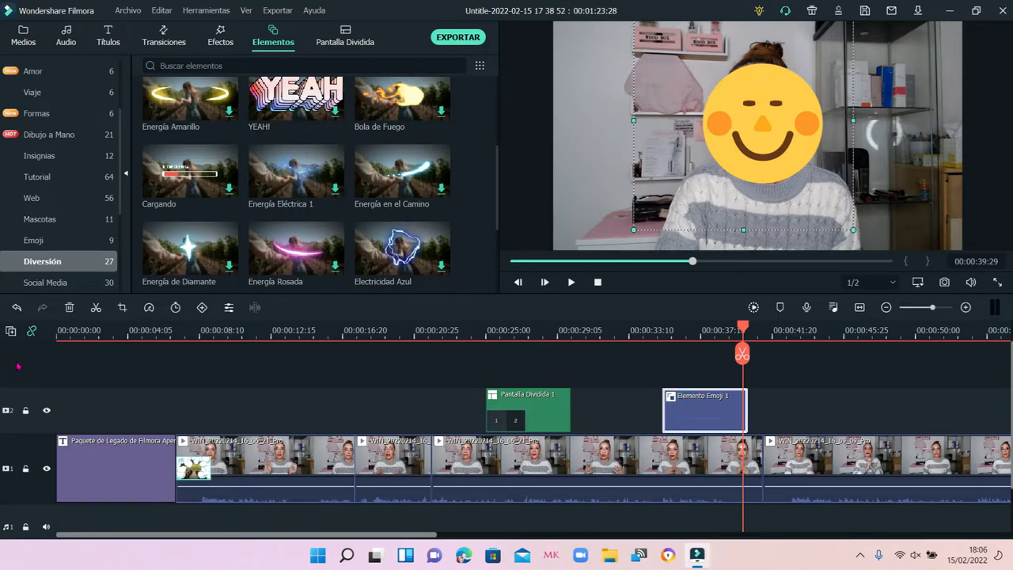
left_click(69, 307)
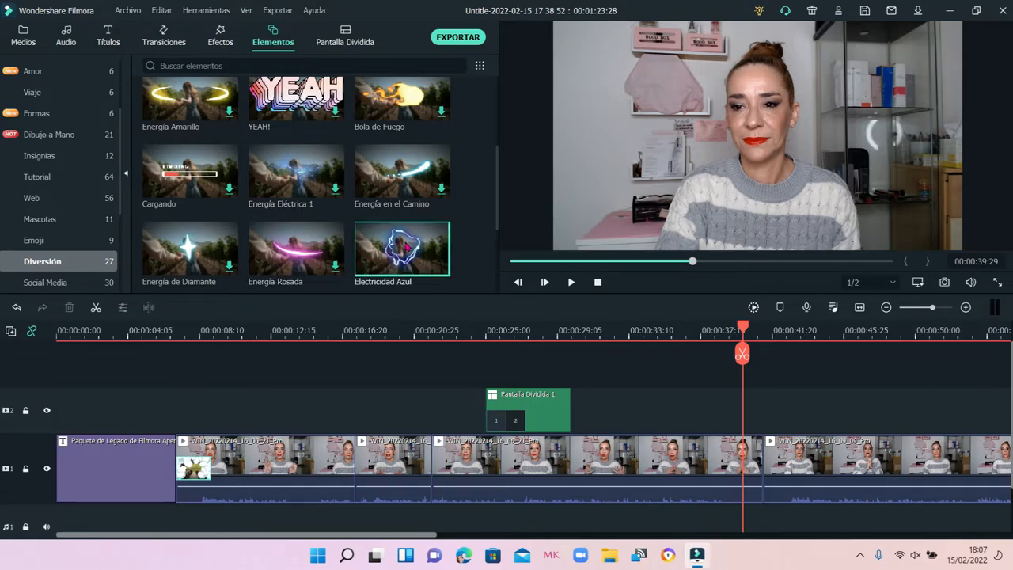
left_click_drag(402, 248, 749, 411)
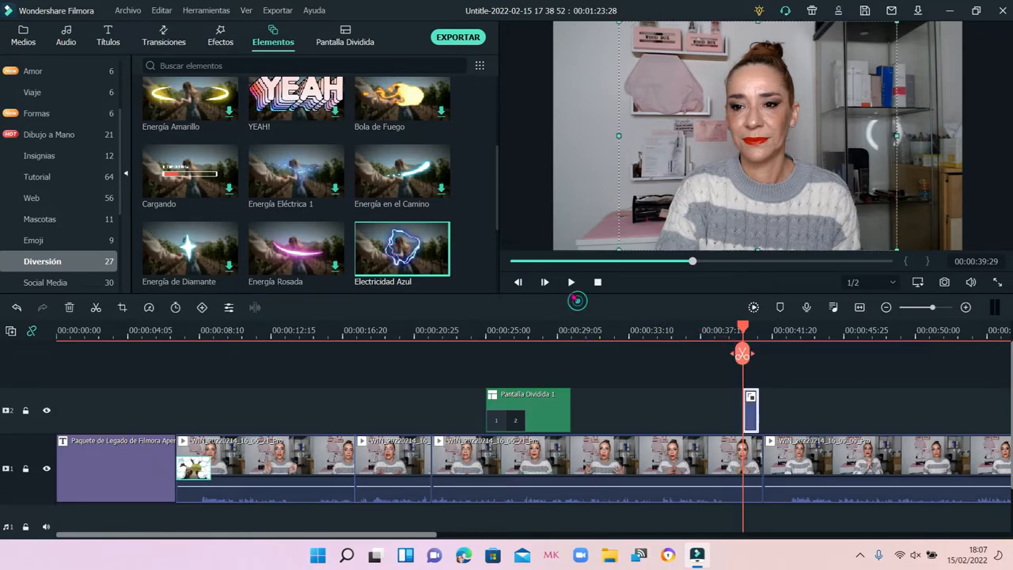
left_click(570, 281)
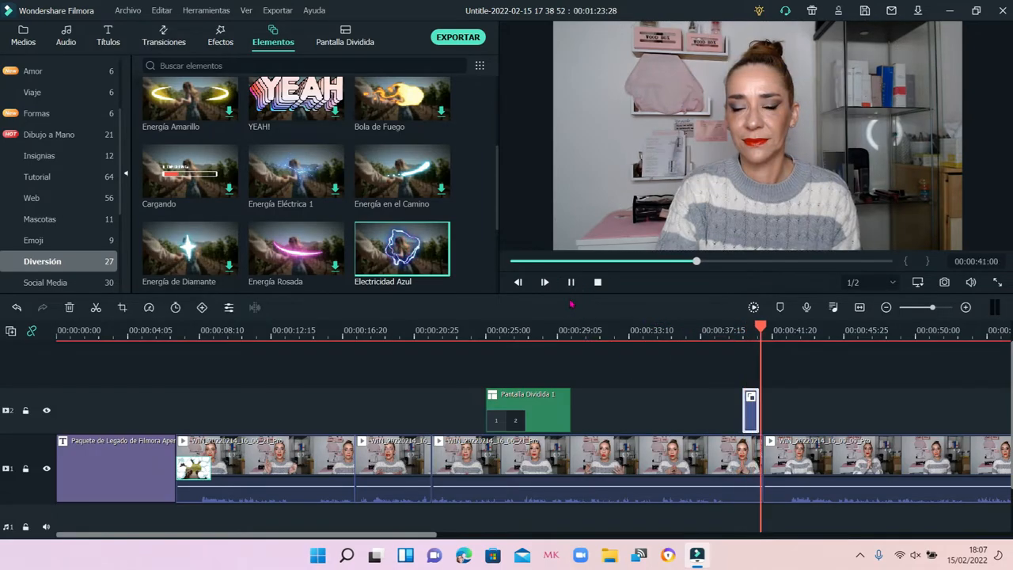
left_click(571, 282)
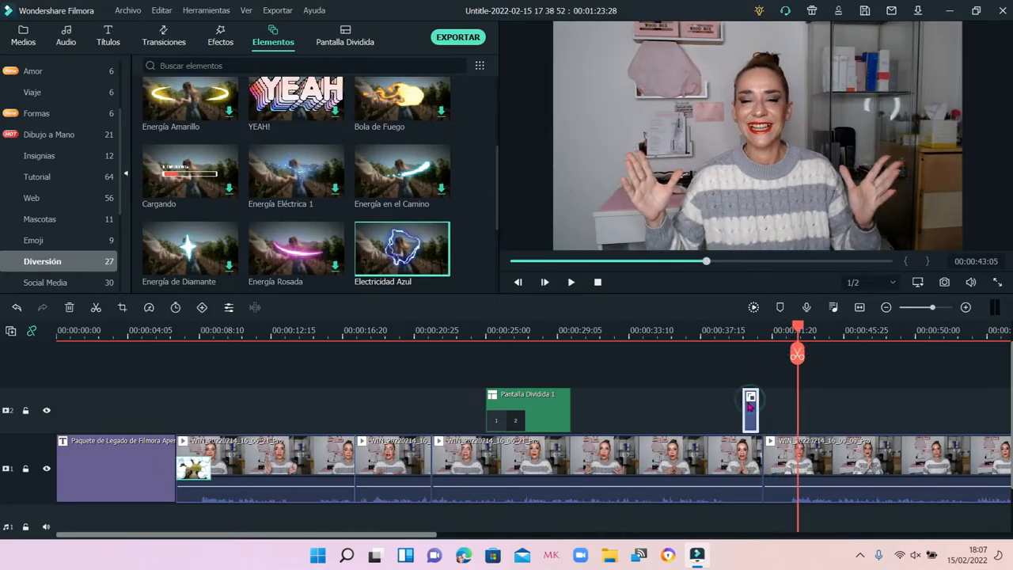
Shift the Electricidad Azul element slightly later, play it back, and move it earlier to about 00:00:36
mouse_move(751, 403)
left_mouse_down()
mouse_move(725, 403)
mouse_move(767, 413)
left_mouse_up()
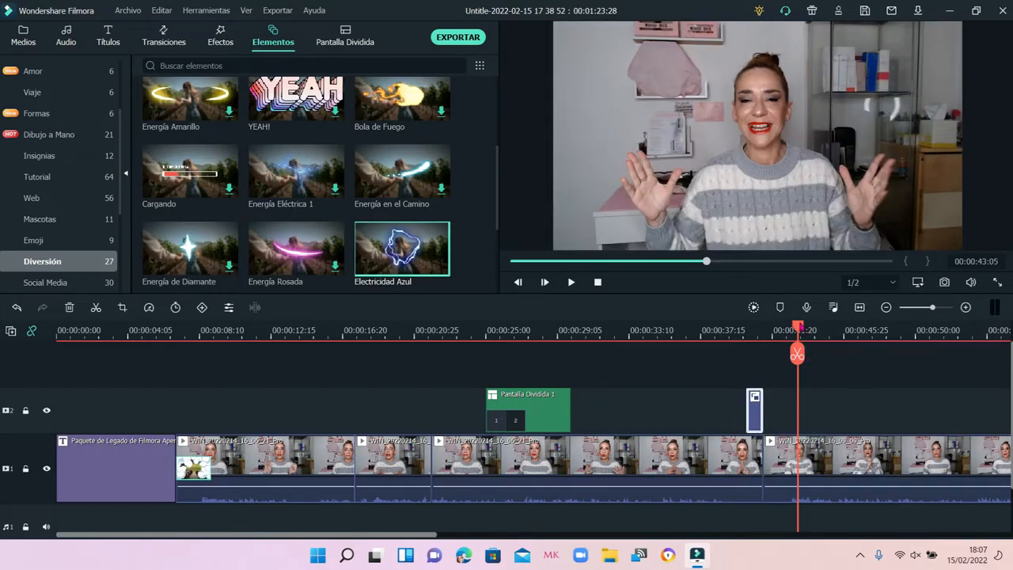
left_click_drag(798, 327, 721, 330)
left_click(569, 282)
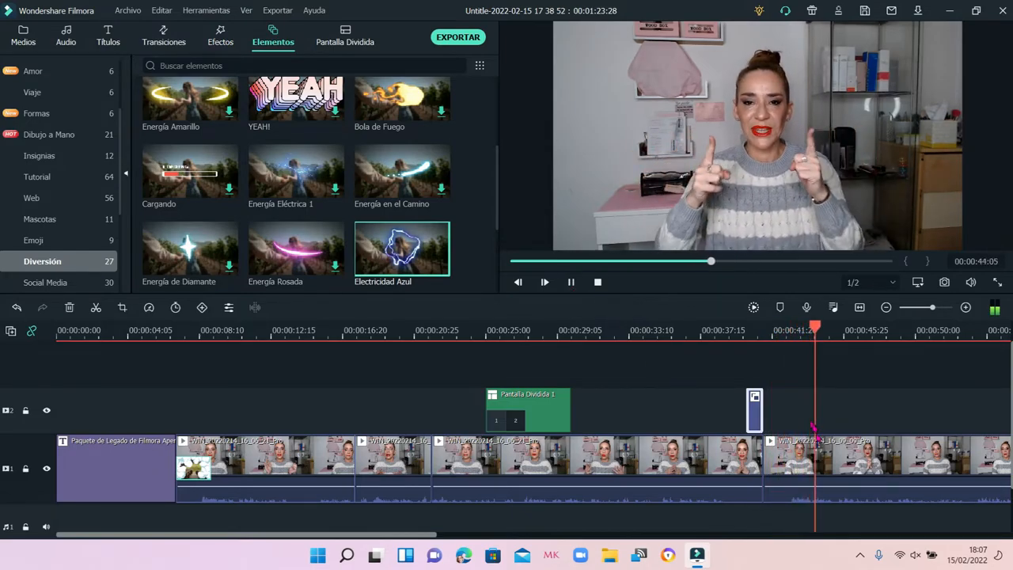
left_click_drag(754, 410, 689, 409)
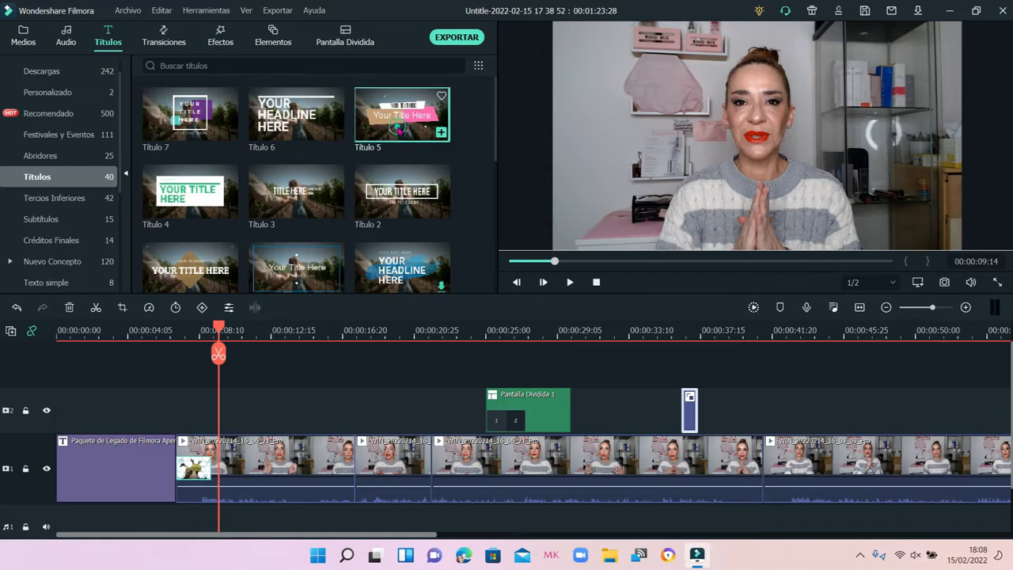
Add the Título 5 title above the main clips at about 00:00:11 and set its upper text line to "BIENVENODOS"
left_click(398, 129)
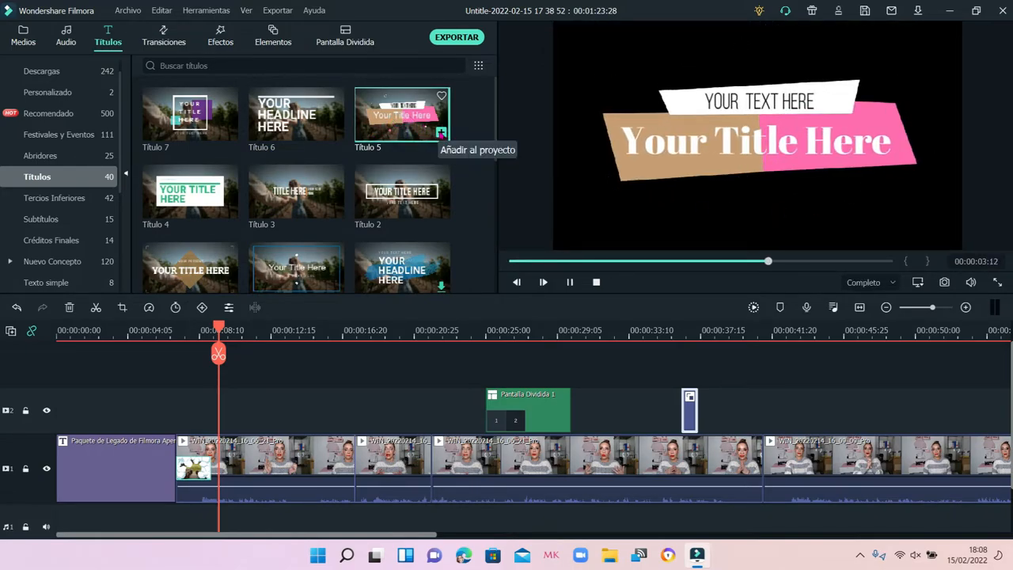
left_click(440, 133)
key("BackSpace")
key("BackSpace")
key("BackSpace")
key("BackSpace")
key("BackSpace")
key("BackSpace")
key("BackSpace")
key("BackSpace")
key("BackSpace")
key("BackSpace")
key("BackSpace")
key("BackSpace")
key("BackSpace")
key("BackSpace")
key("BackSpace")
type("BIEN")
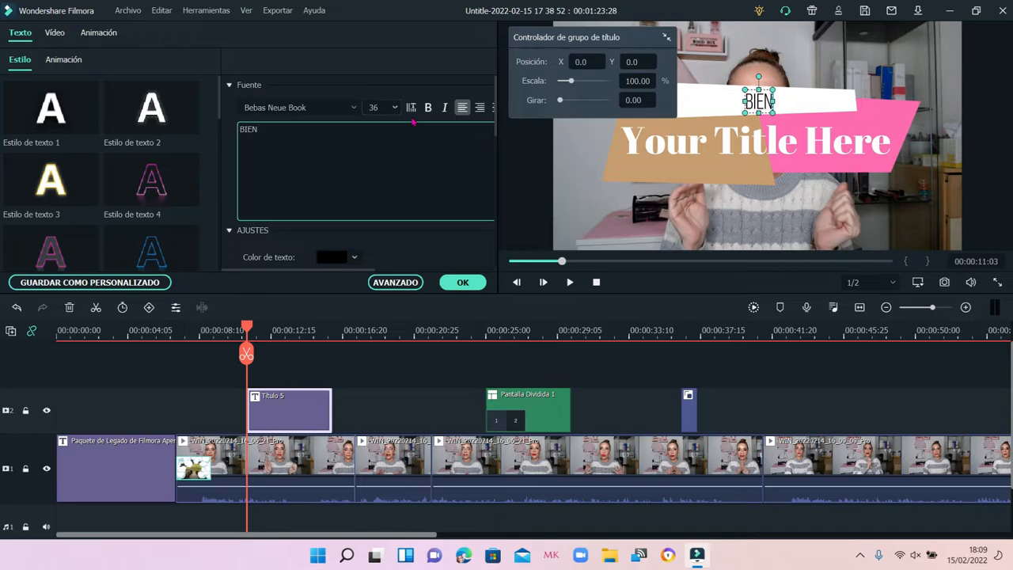
type("VENODOS")
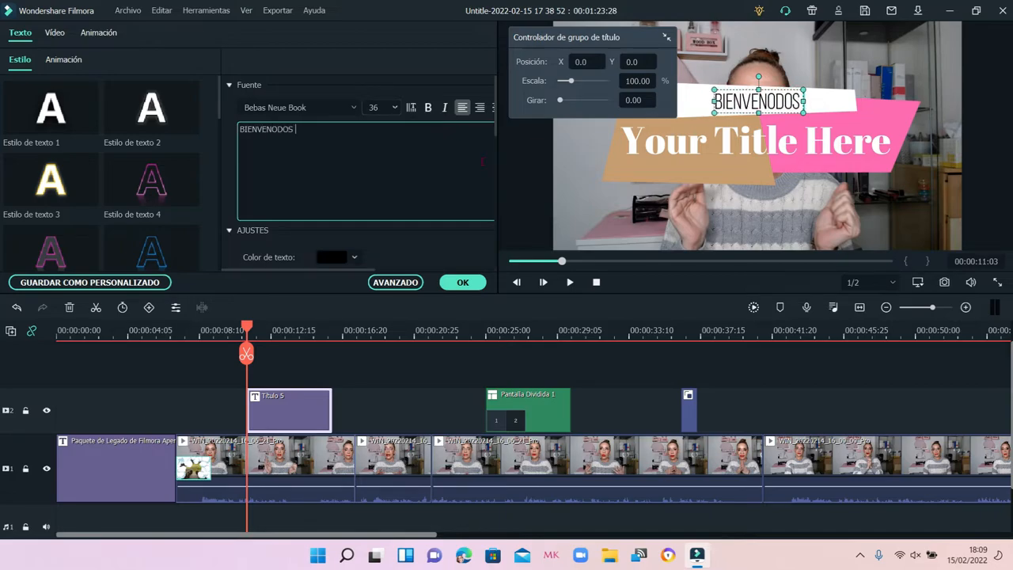
Replace the main line of the Título 5 title with "Martes De Tutoriales"
left_click(731, 147)
left_click(367, 159)
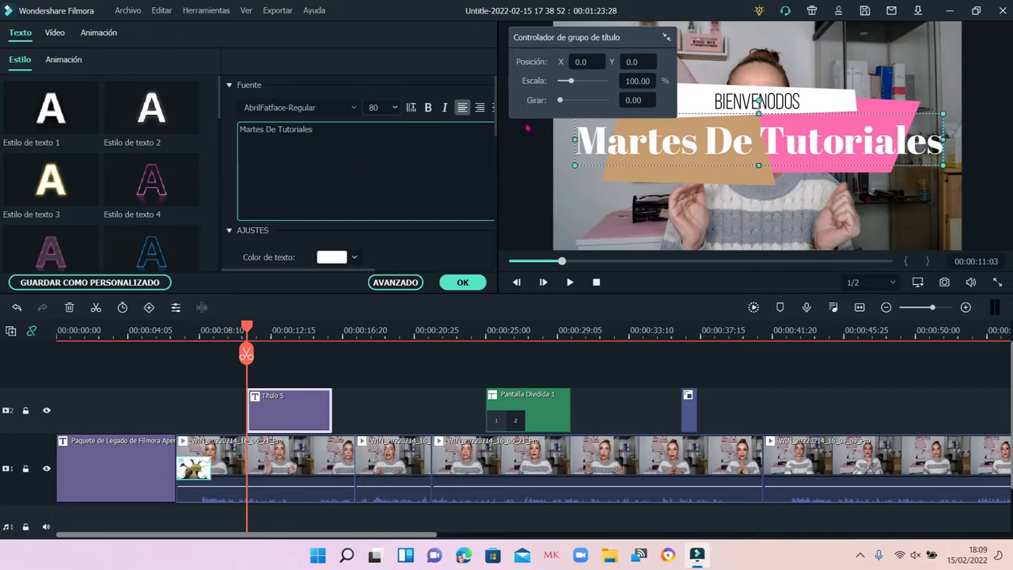
Reduce the font size of the "Martes De Tutoriales" line to 64 and apply the title changes
left_click(396, 109)
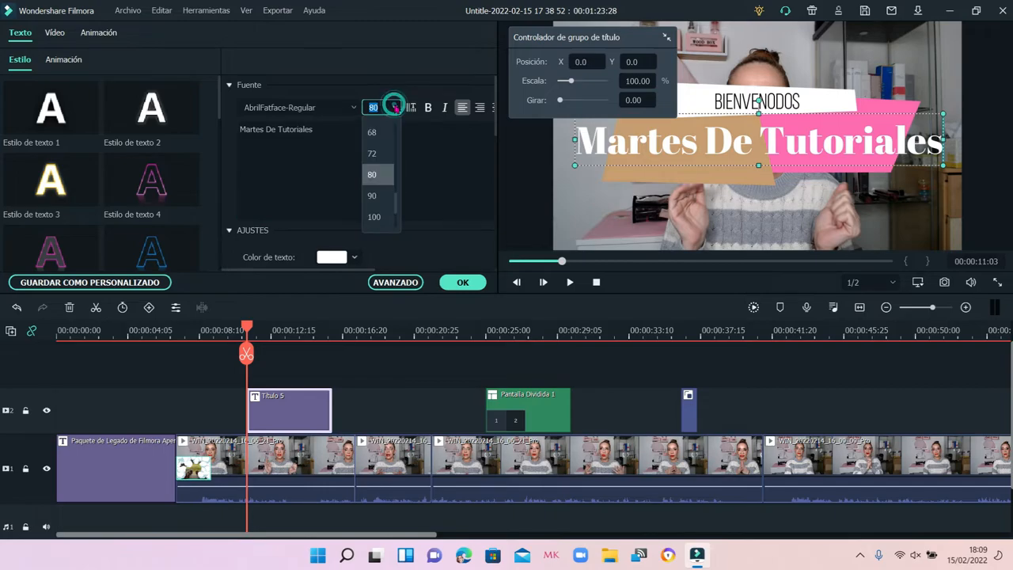
left_click(382, 150)
left_click(394, 108)
left_click(388, 130)
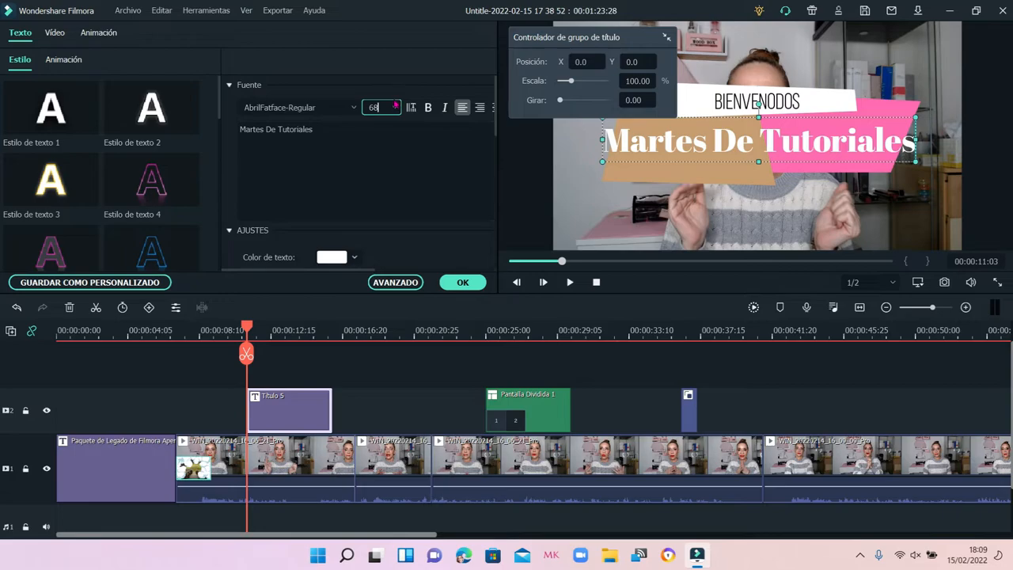
left_click(395, 107)
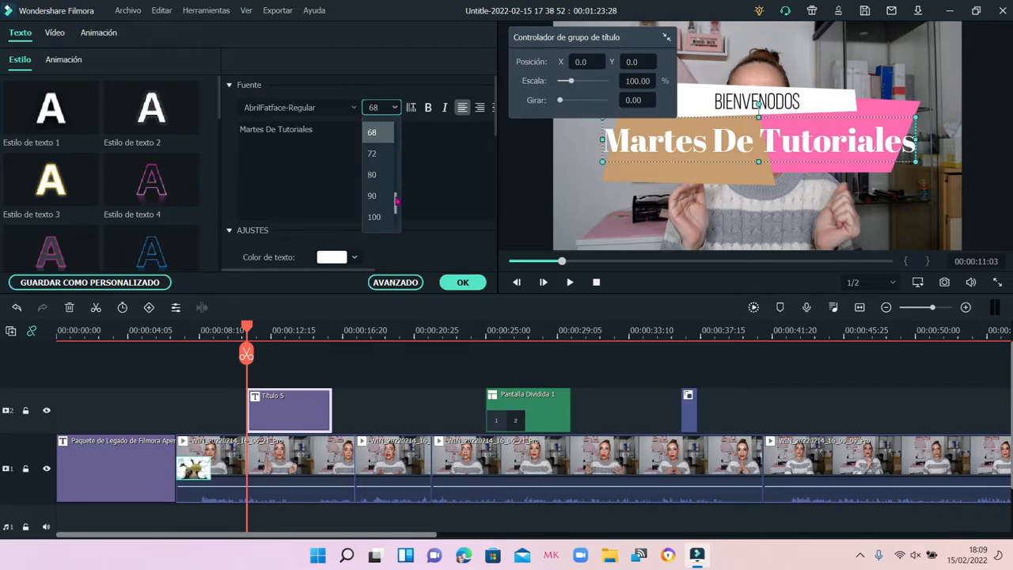
scroll(394, 197, "up", 3)
left_click(376, 152)
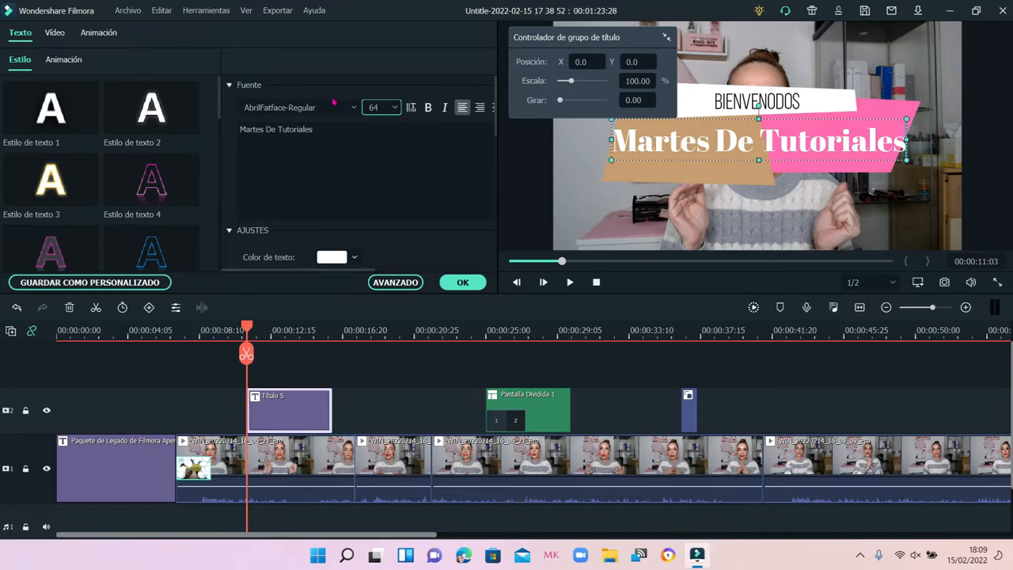
left_click_drag(502, 129, 497, 95)
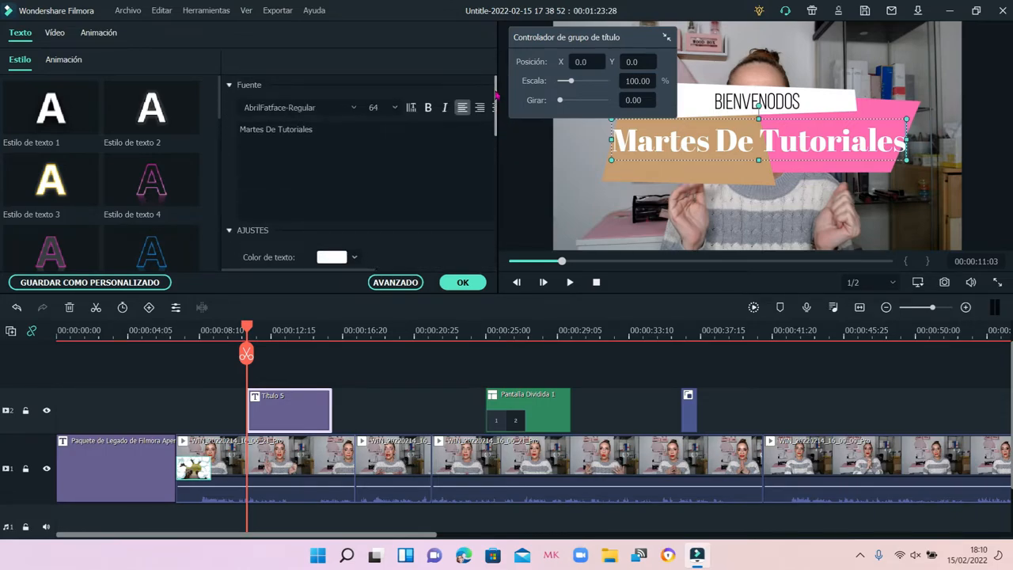
left_click(459, 283)
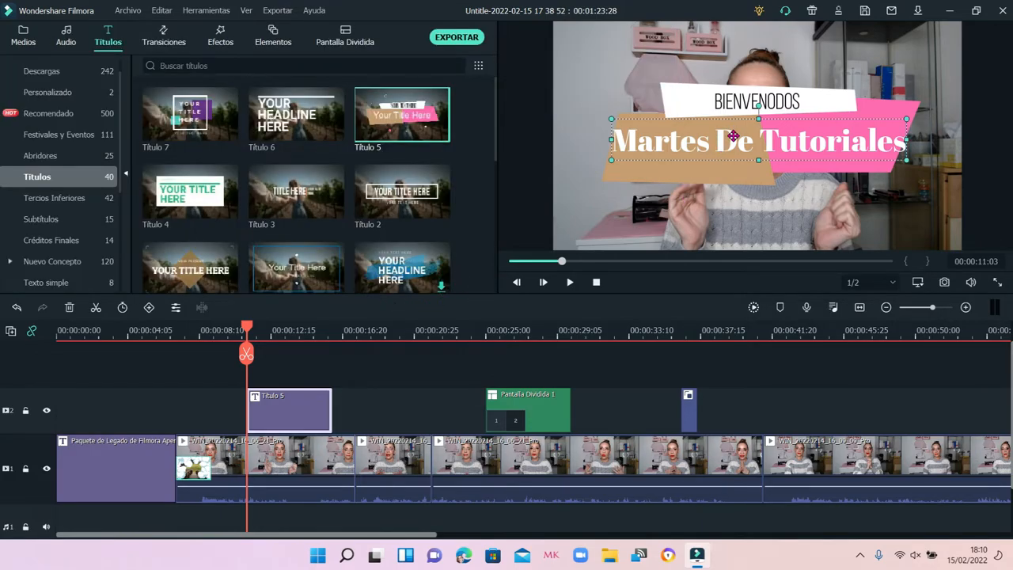
Move the whole Título 5 title down and to the left in the picture, below the face, and deselect it
left_click(678, 102)
left_click_drag(679, 102, 664, 214)
left_click_drag(735, 100, 670, 163)
left_click(570, 146)
left_click(438, 351)
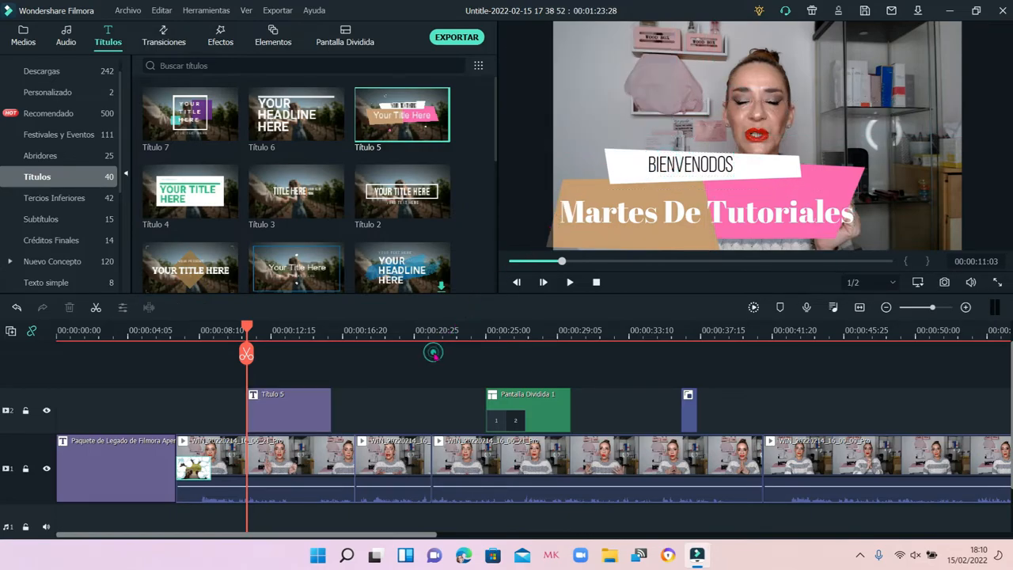
Play back the video from the start of the Título 5 title and stop it after the title ends
left_click(246, 327)
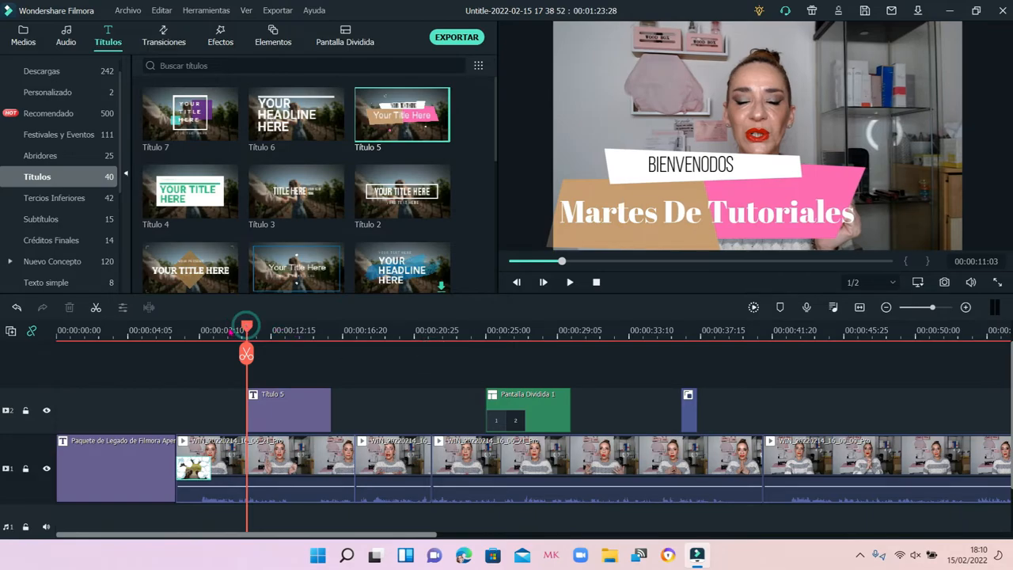
left_click(570, 282)
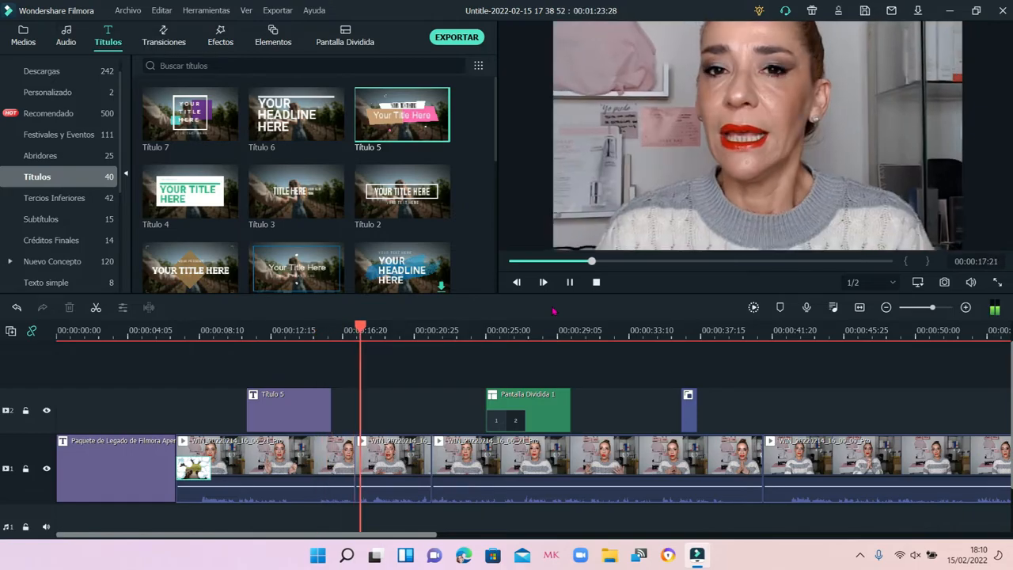
left_click(570, 282)
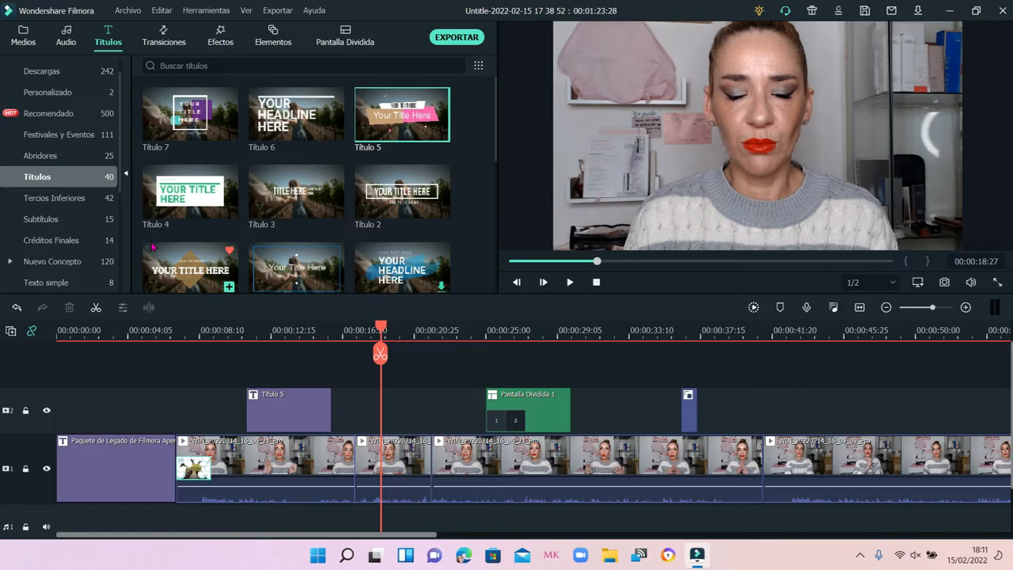
left_click(68, 285)
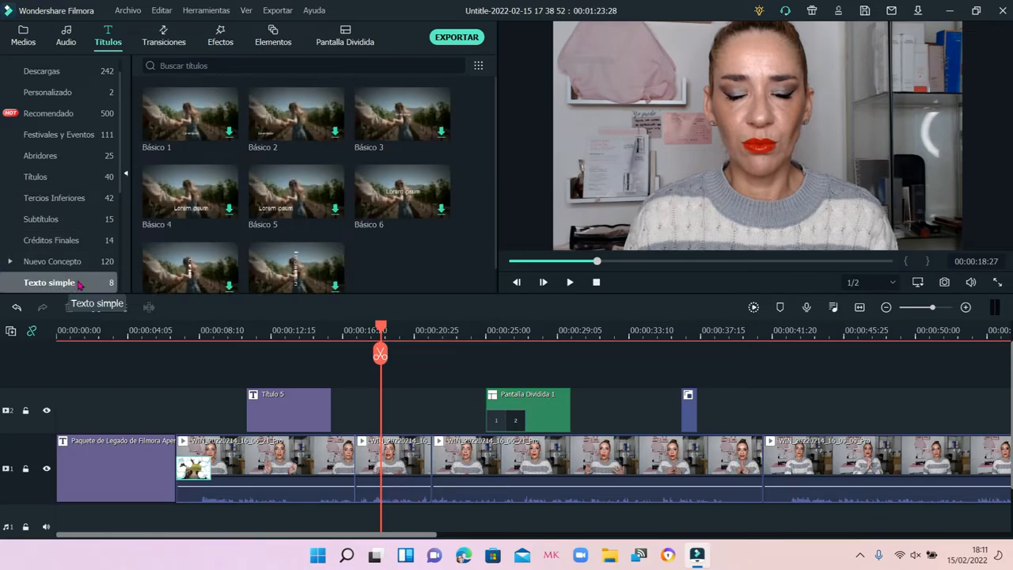
scroll(493, 136, "down", 1)
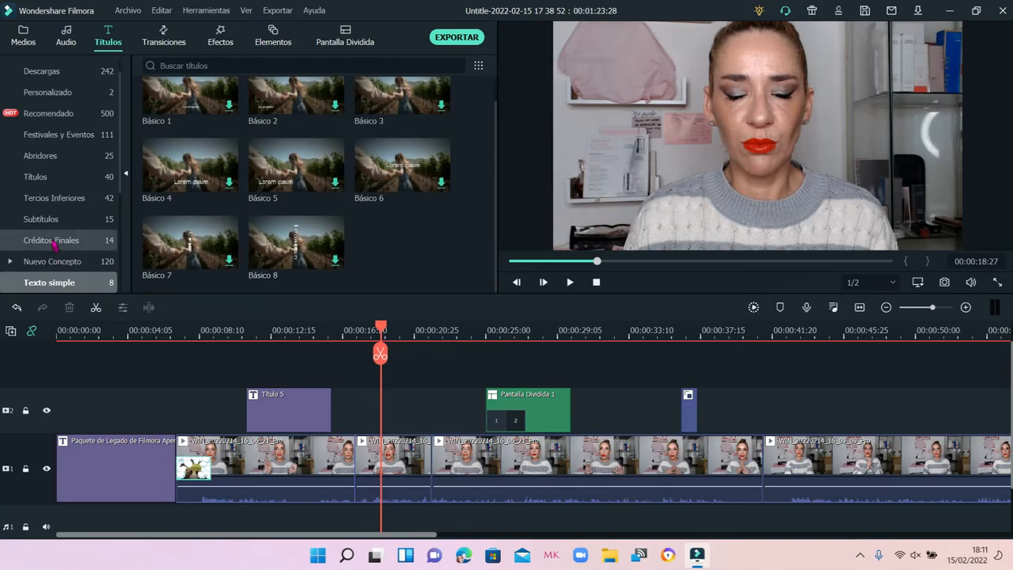
left_click(227, 43)
Download the Suscríbete3 element from Social Media and add it above the main clips at 00:00:18:27
left_click(281, 40)
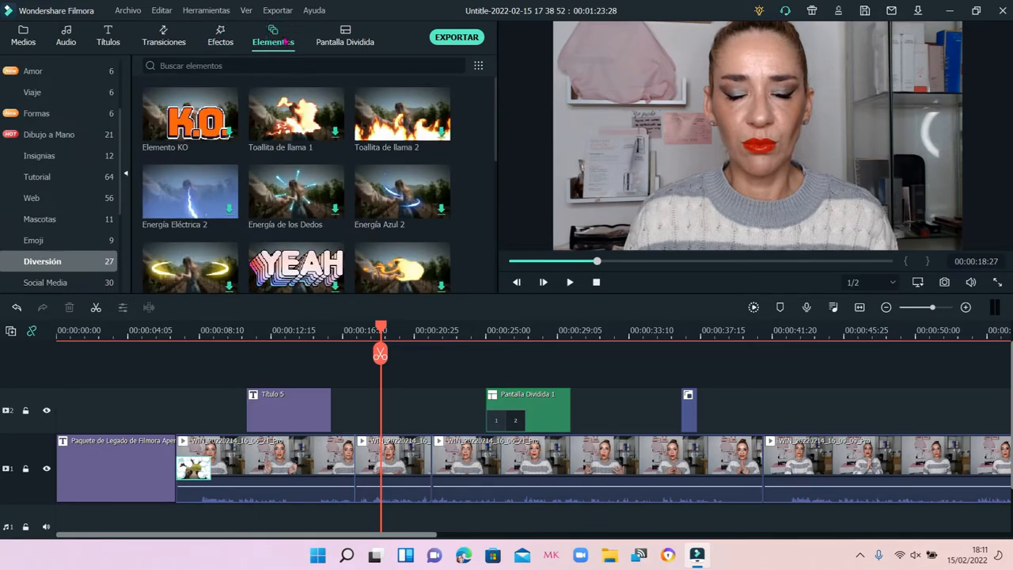
left_click(83, 282)
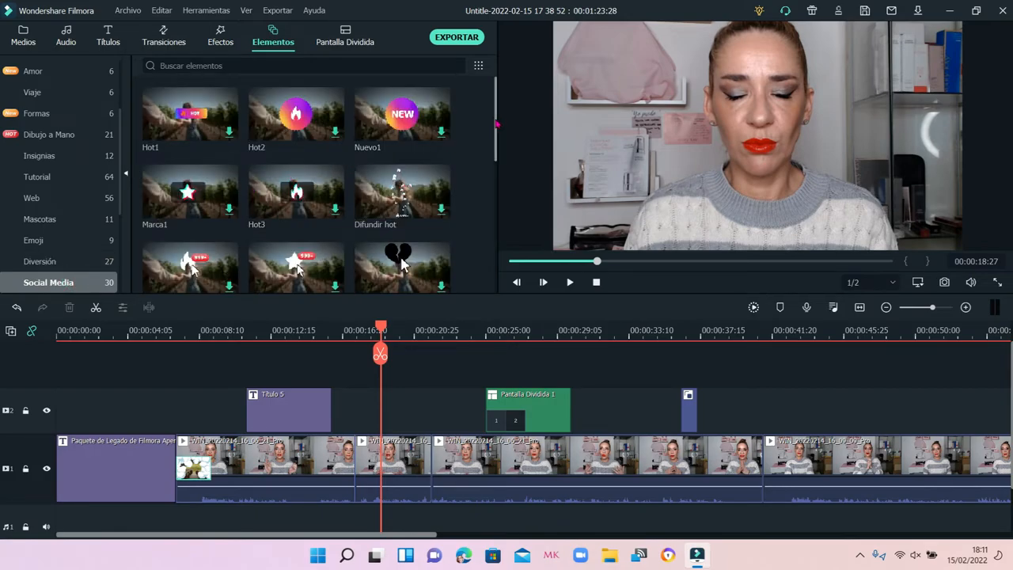
scroll(490, 150, "down", 3)
scroll(487, 180, "down", 3)
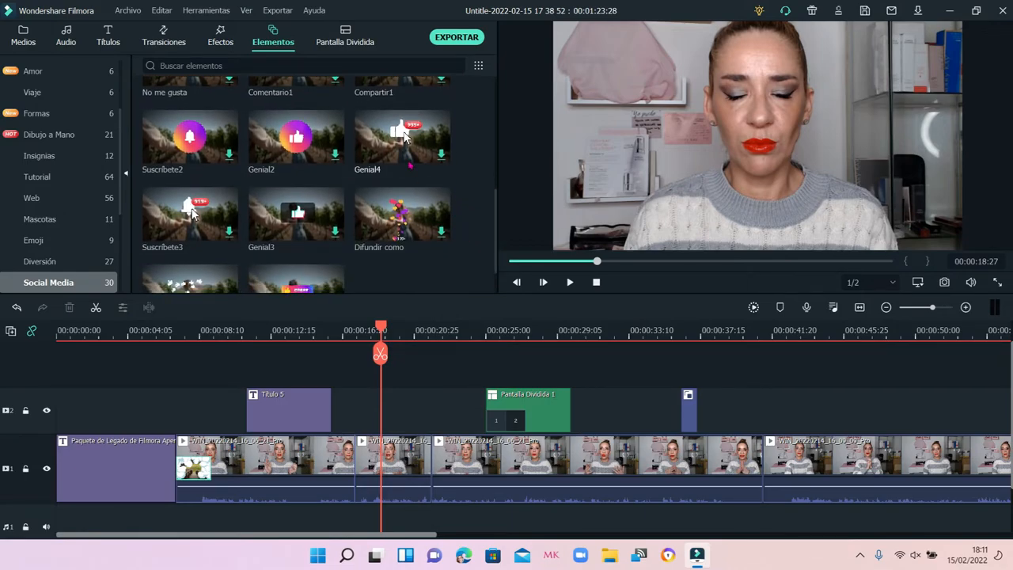
left_click(192, 212)
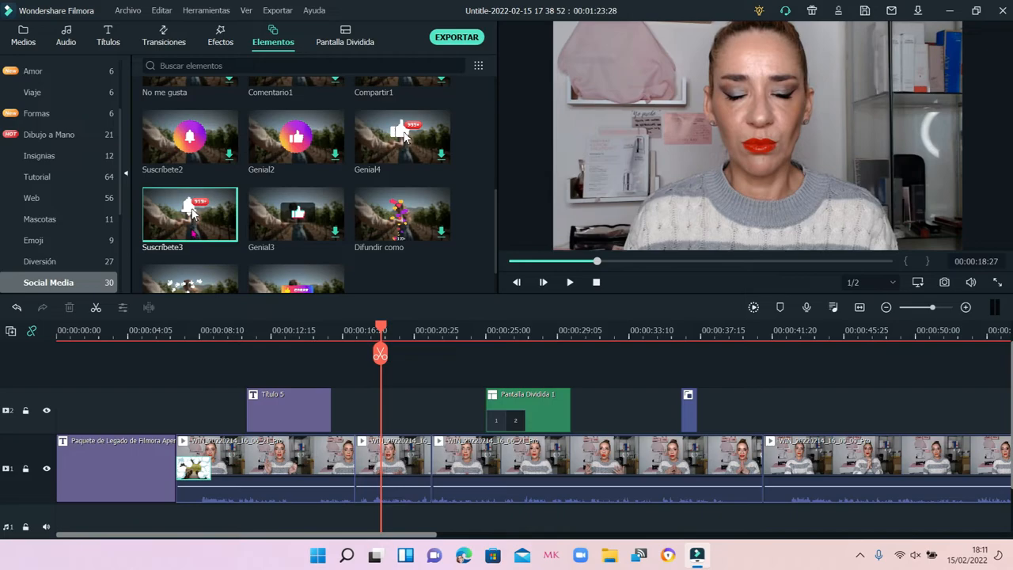
double_click(211, 228)
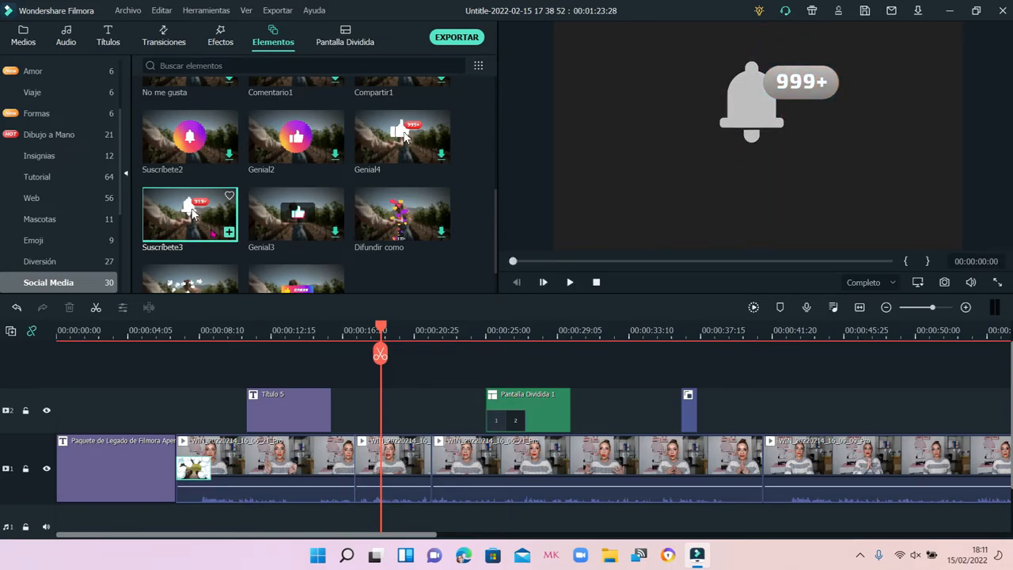
left_click(228, 232)
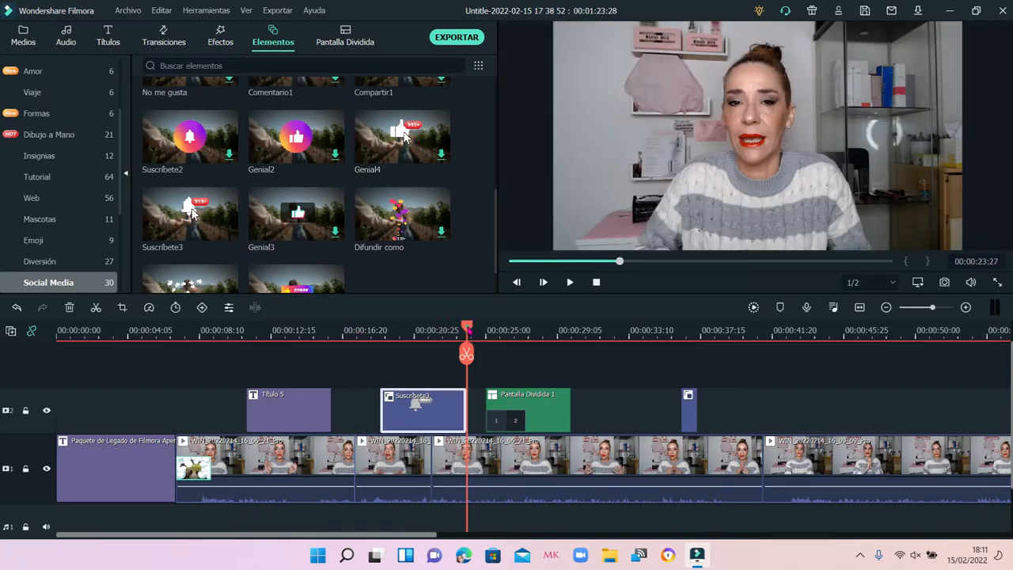
Preview the Suscríbete3 element over the video and move it to about 00:00:39 on the timeline
left_click_drag(468, 331, 358, 333)
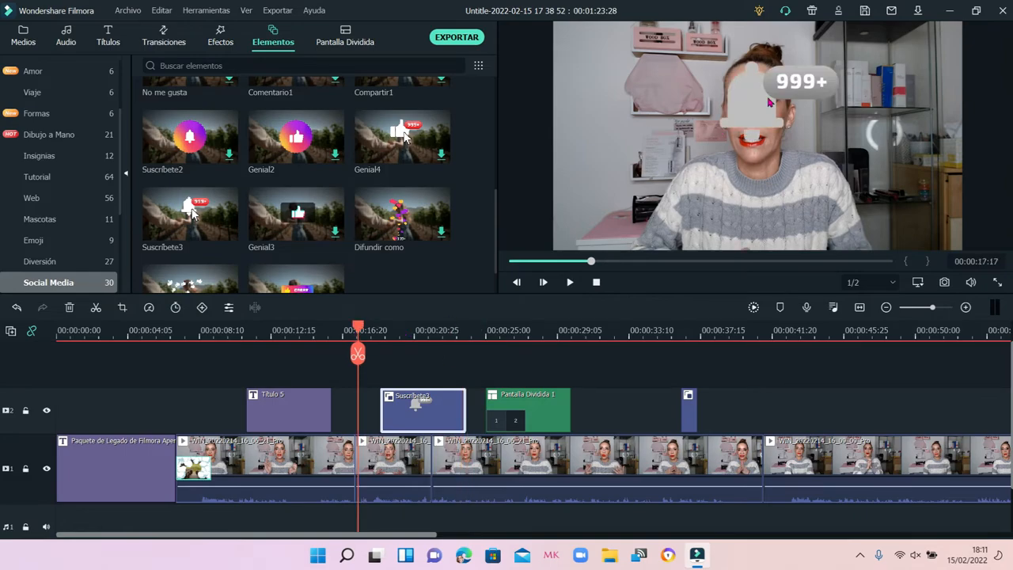
left_click_drag(658, 161, 680, 158)
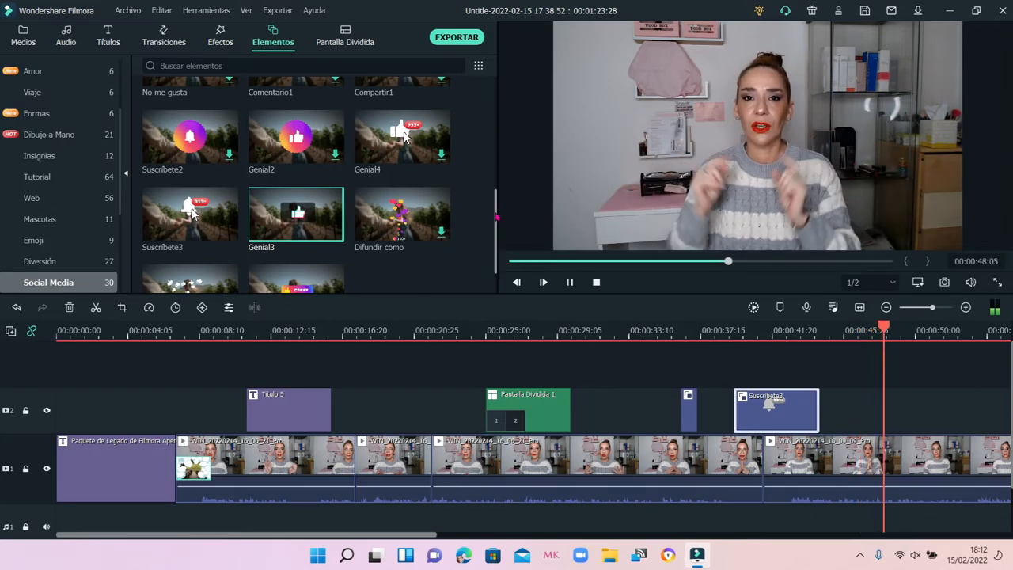
Stop the playback at about 00:01:00 and look through the Social Media elements for another one
left_click_drag(499, 217, 528, 107)
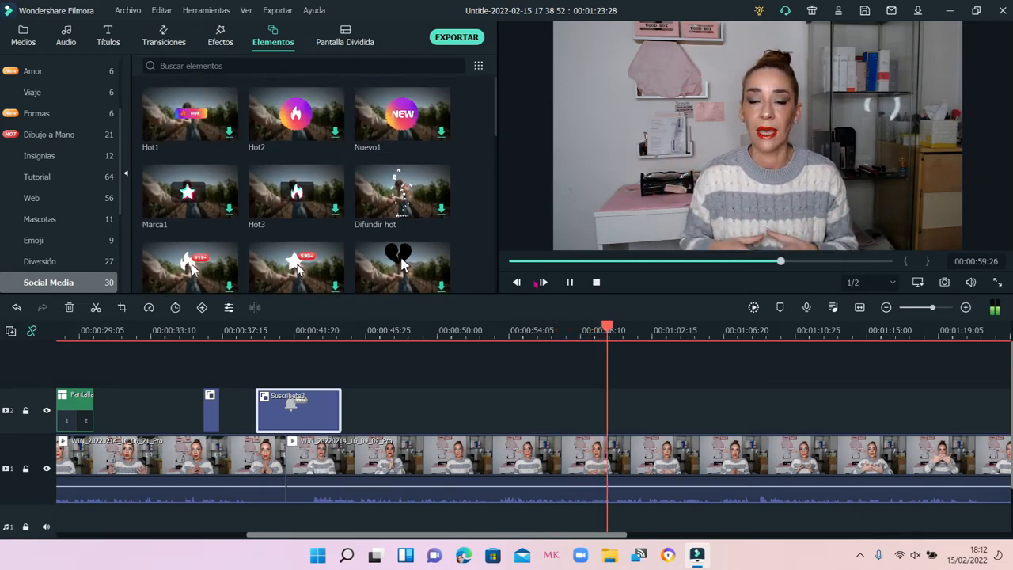
key("space")
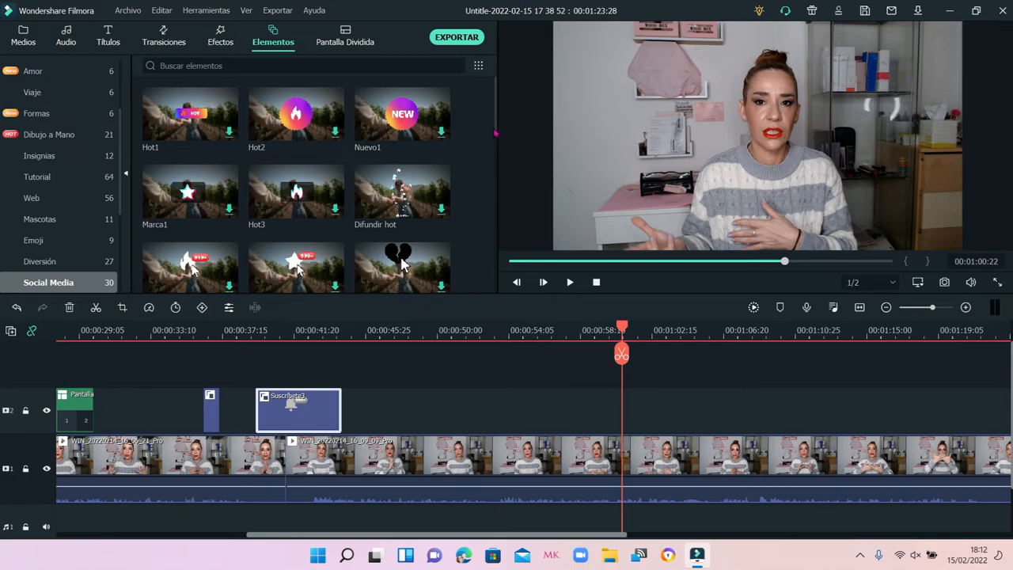
left_click_drag(496, 136, 491, 289)
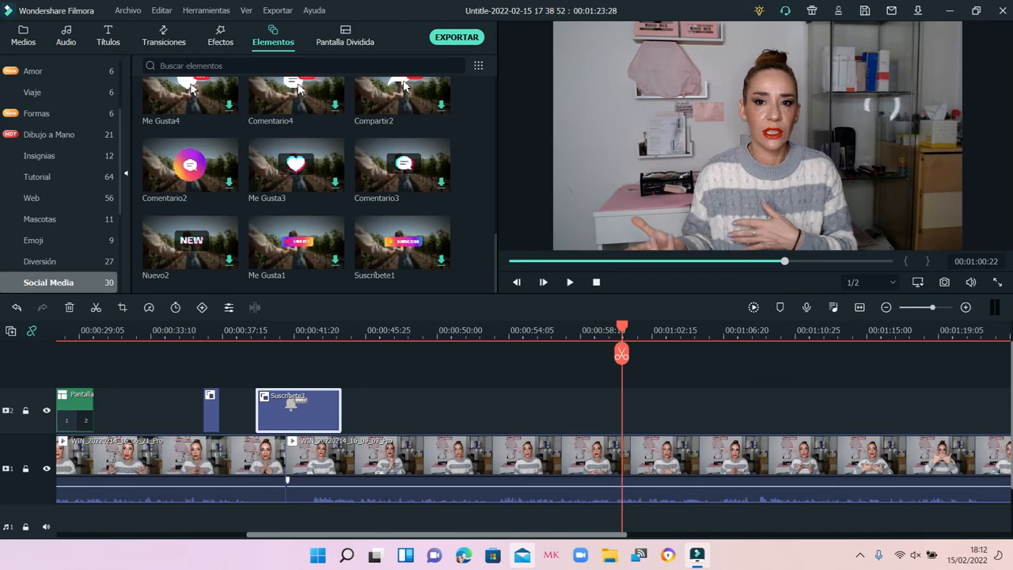